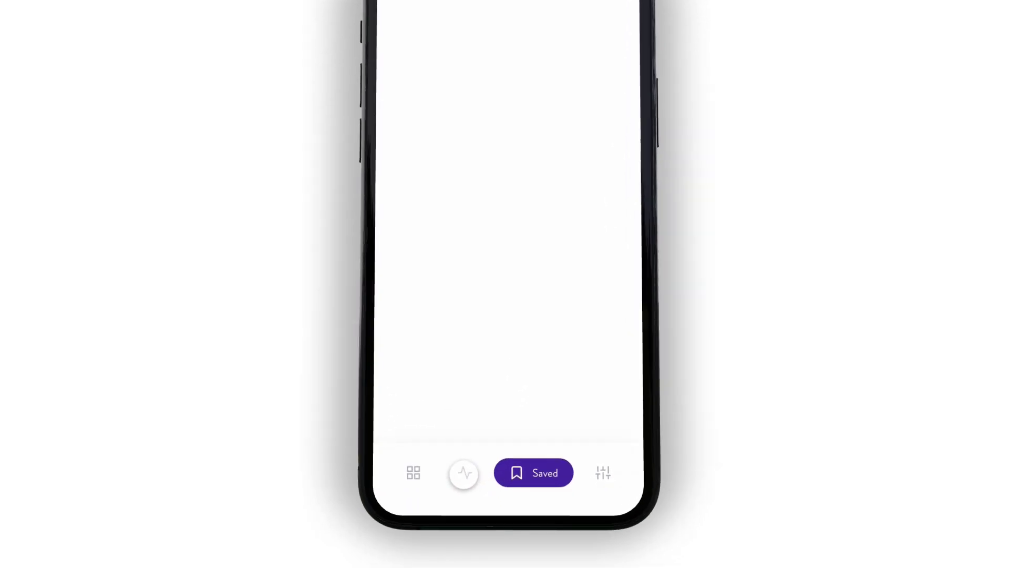
# Step: Tap the Feed, Saved, Settings and Home tabs in the preview to watch the menu animate
pyautogui.click(463, 474)
pyautogui.click(603, 473)
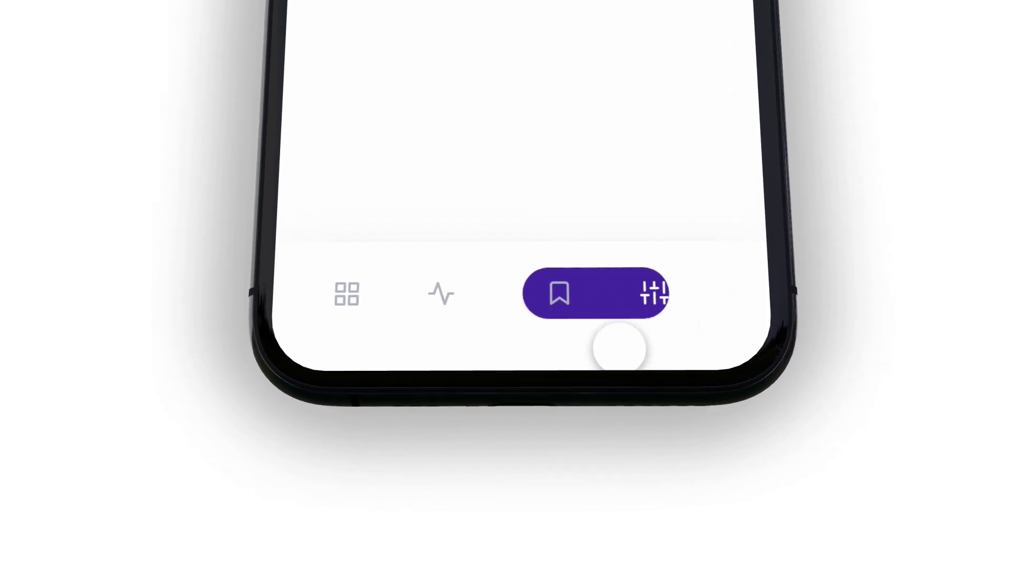
pyautogui.click(347, 293)
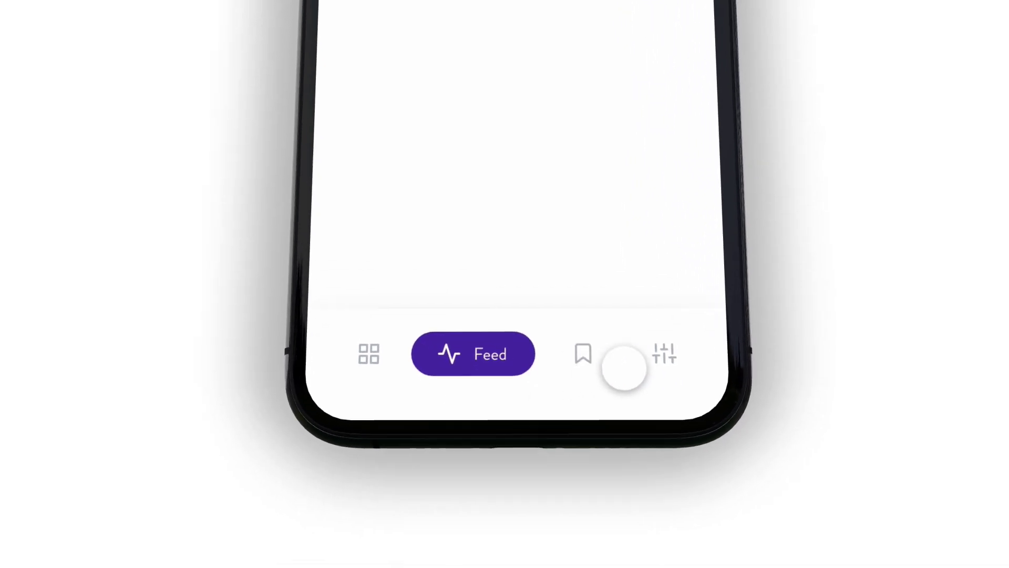
pyautogui.click(665, 353)
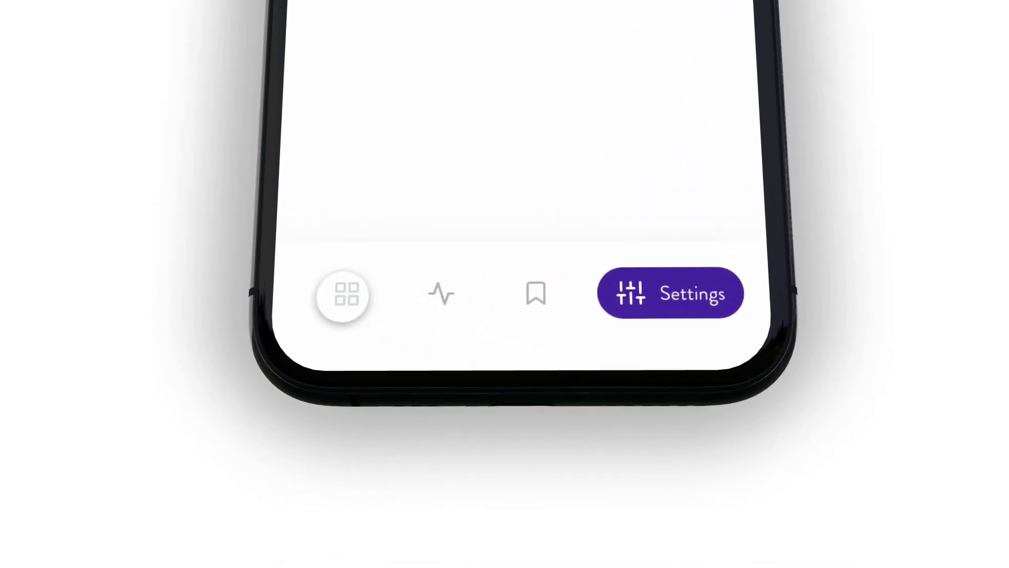
pyautogui.click(343, 296)
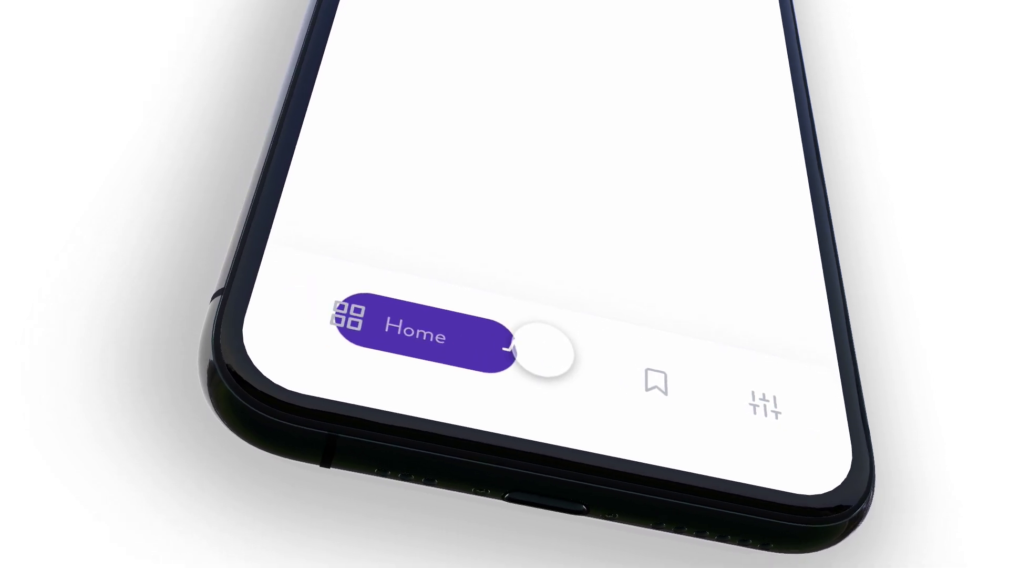
pyautogui.click(526, 341)
pyautogui.click(694, 389)
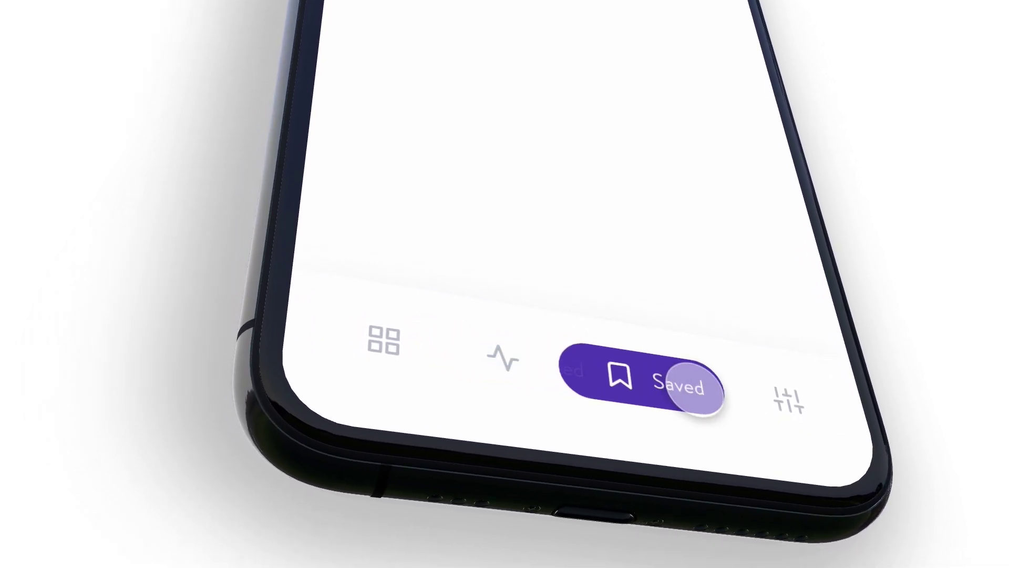
pyautogui.click(500, 361)
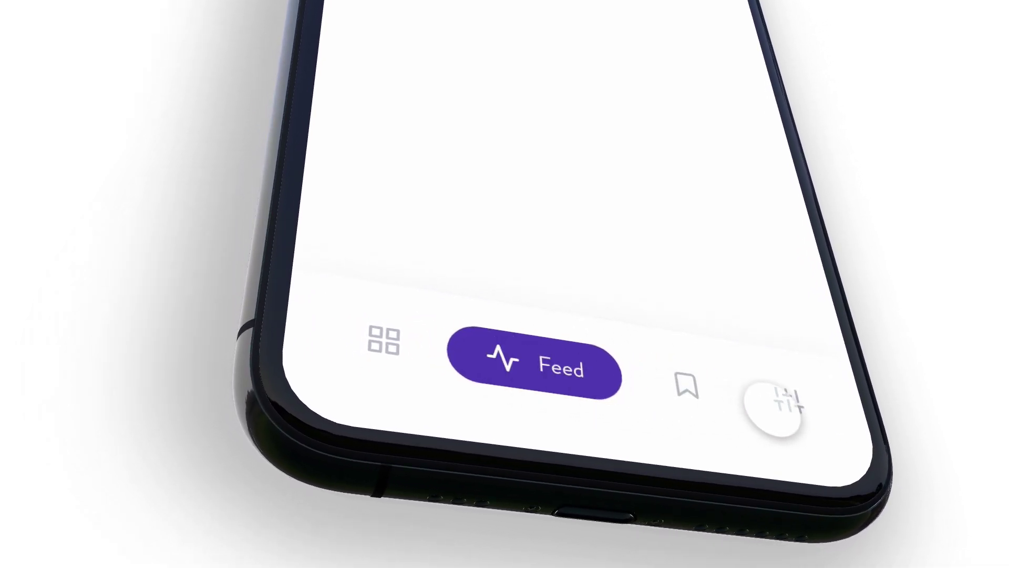
pyautogui.click(788, 400)
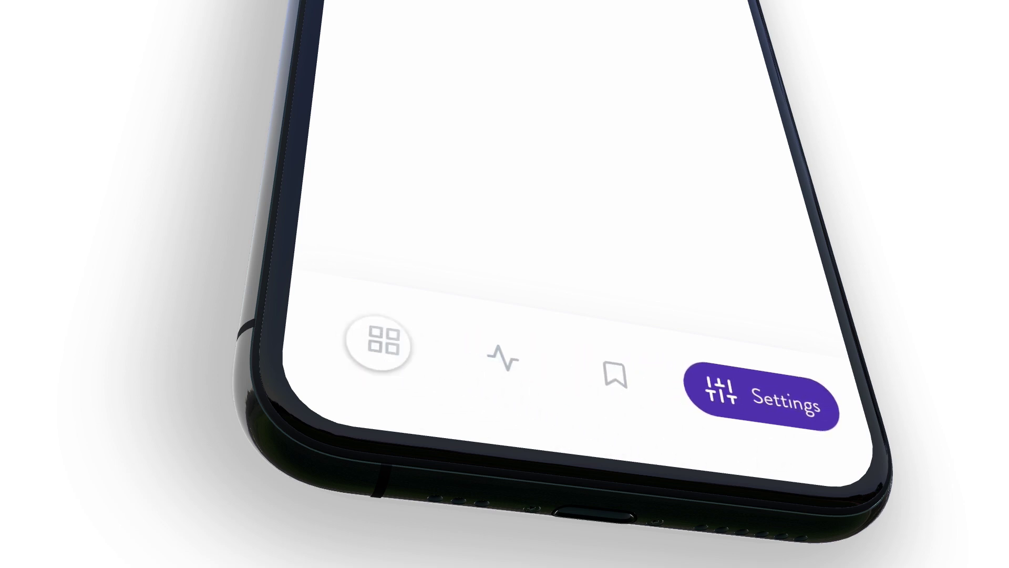
pyautogui.click(384, 341)
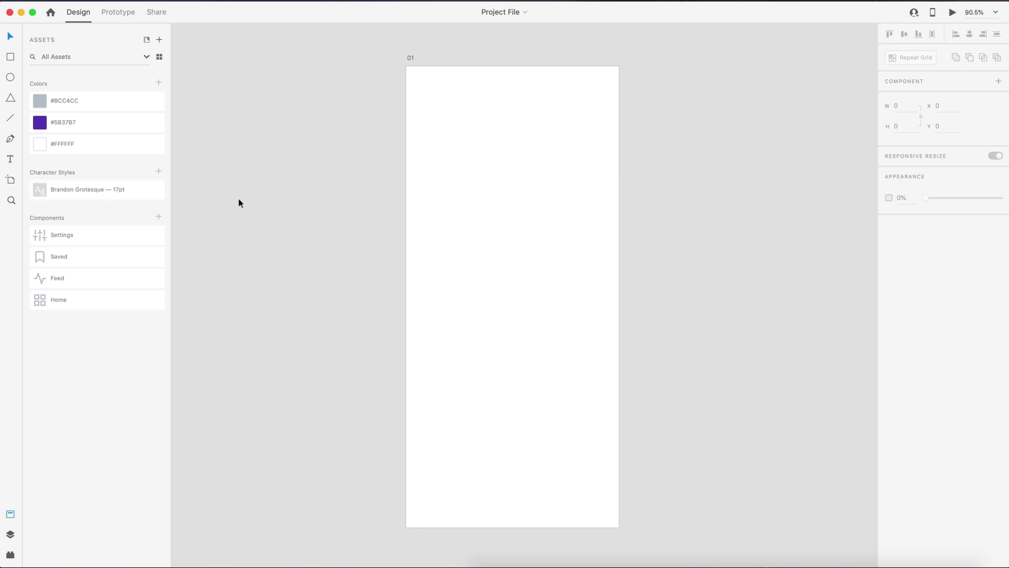
pyautogui.click(494, 214)
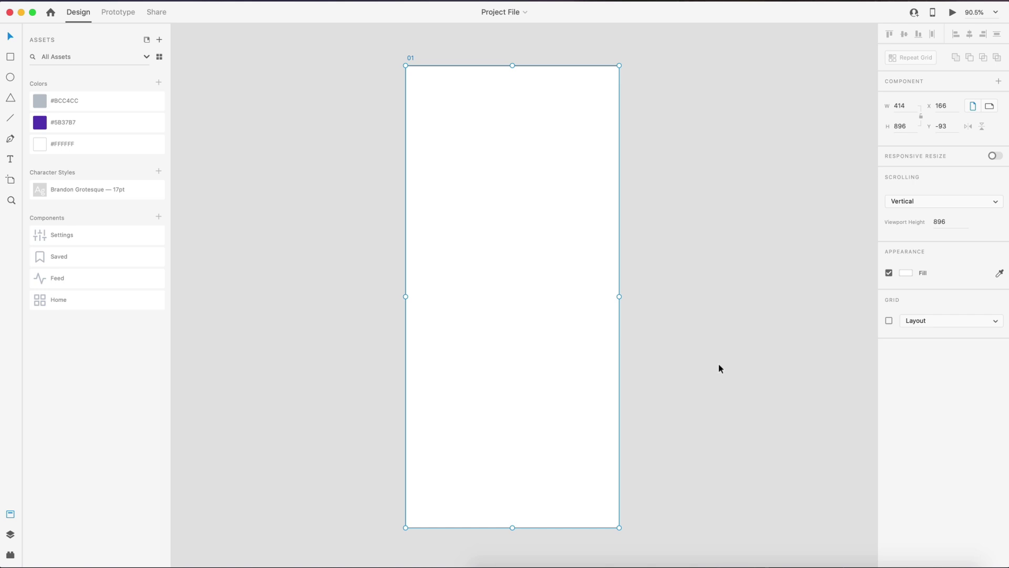
pyautogui.click(801, 157)
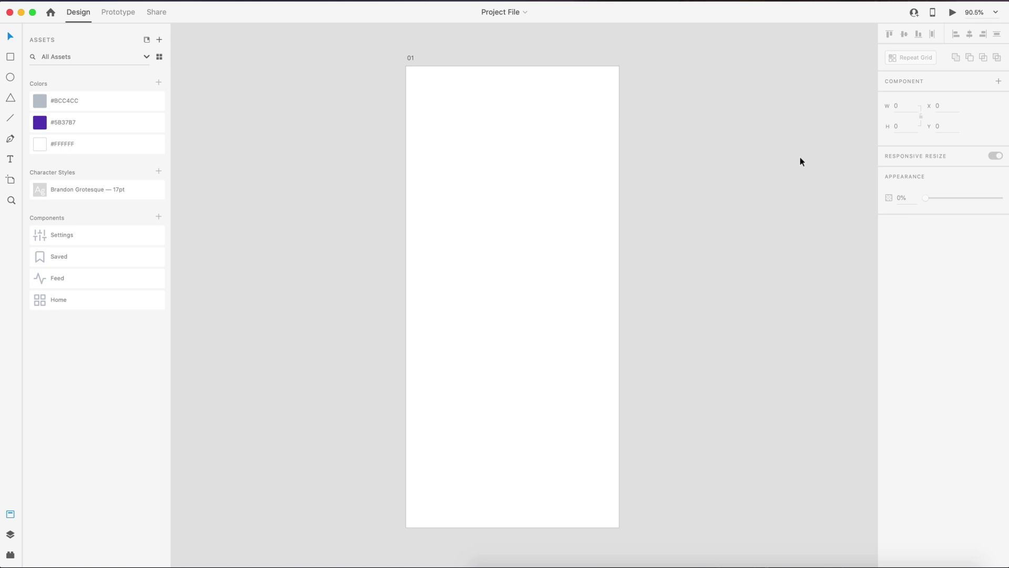
pyautogui.scroll(-1, 800, 162)
pyautogui.hscroll(-2, 694, 369)
pyautogui.scroll(-1, 694, 369)
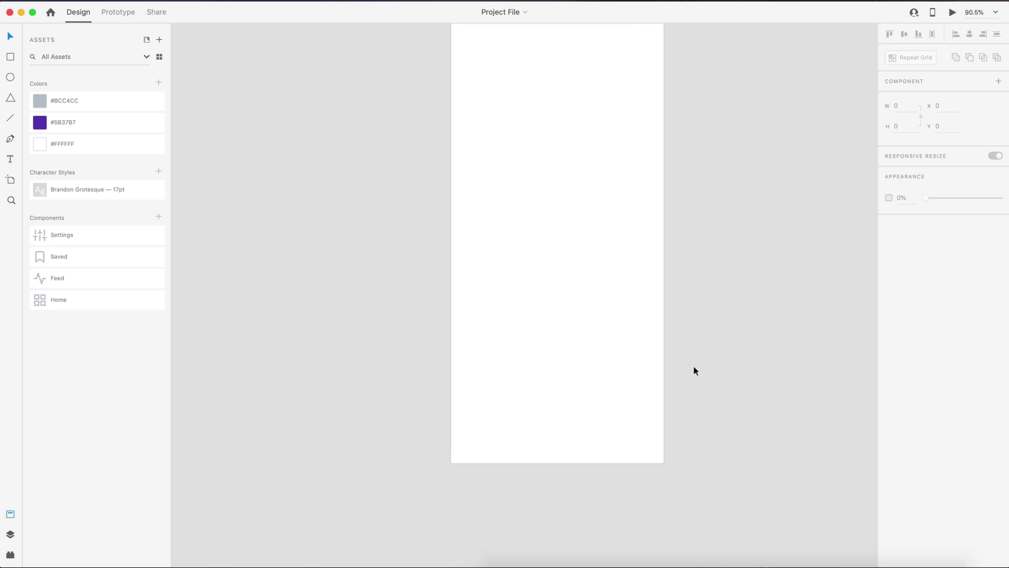
pyautogui.scroll(3, 664, 379)
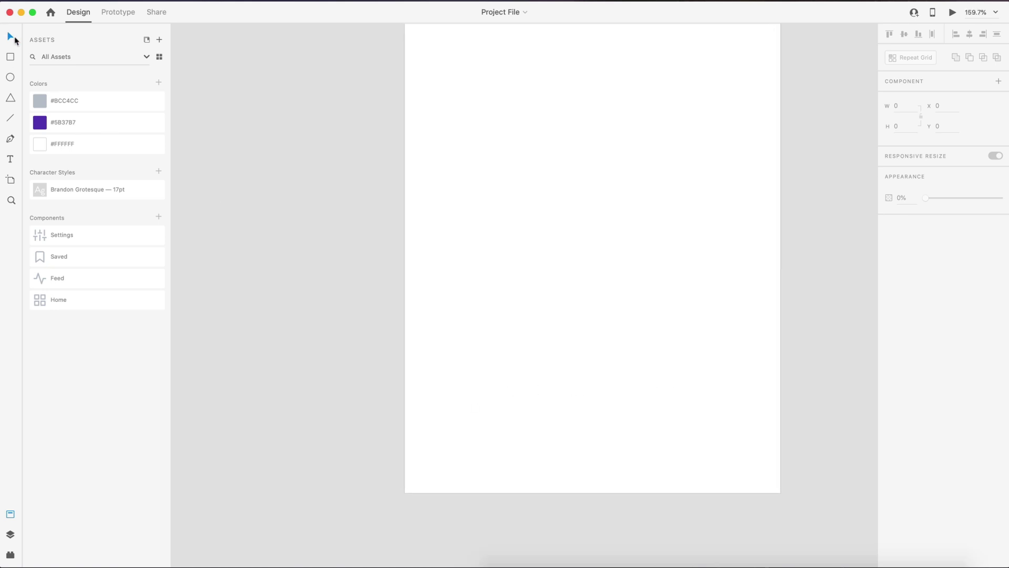
# Step: Draw a full-width rectangle 110 high and move it to the artboard's bottom edge
pyautogui.click(10, 57)
pyautogui.moveTo(408, 492)
pyautogui.mouseDown()
pyautogui.moveTo(480, 439)
pyautogui.moveTo(781, 354)
pyautogui.mouseUp()
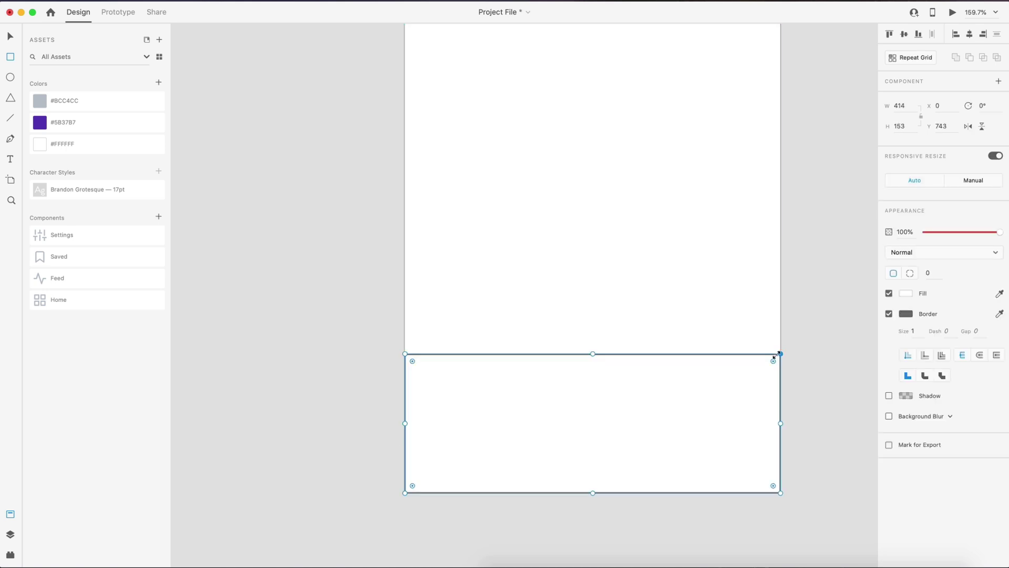
pyautogui.click(908, 126)
pyautogui.write('110')
pyautogui.press('Return')
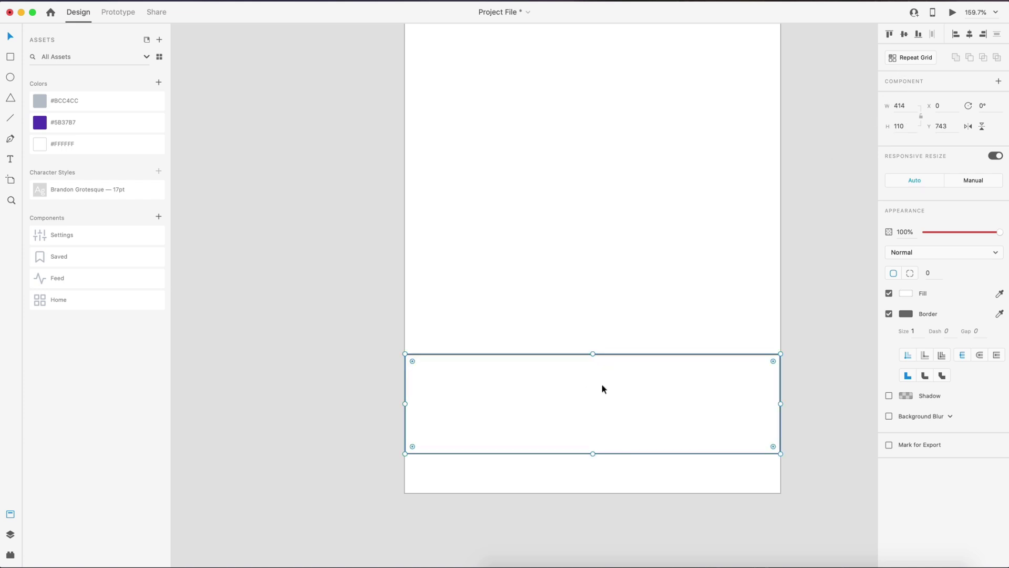
pyautogui.moveTo(611, 379); pyautogui.dragTo(618, 417)
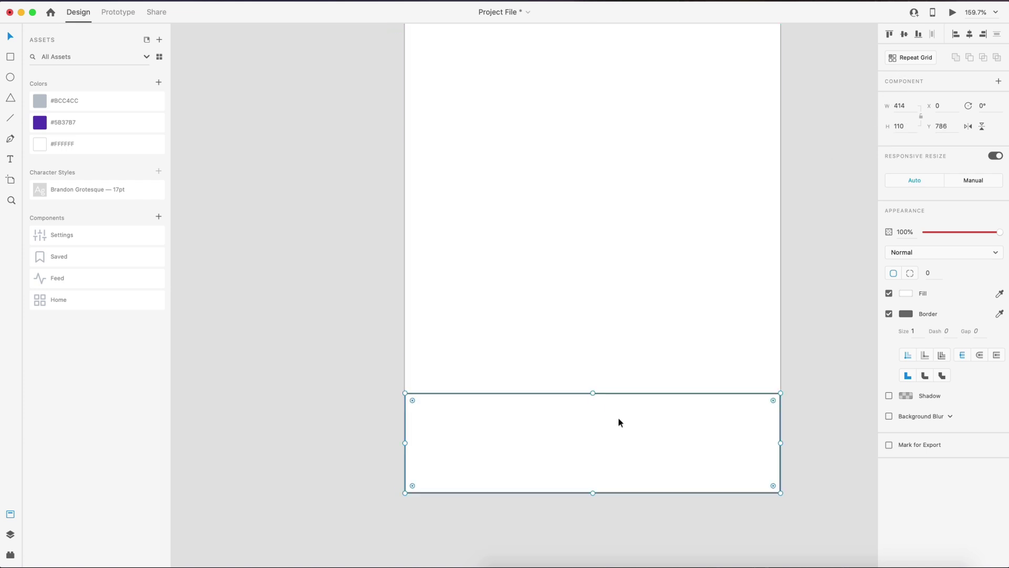
# Step: Remove the bar's border and add a 15% #617384 shadow with Y 15 and blur 40
pyautogui.click(889, 314)
pyautogui.click(889, 334)
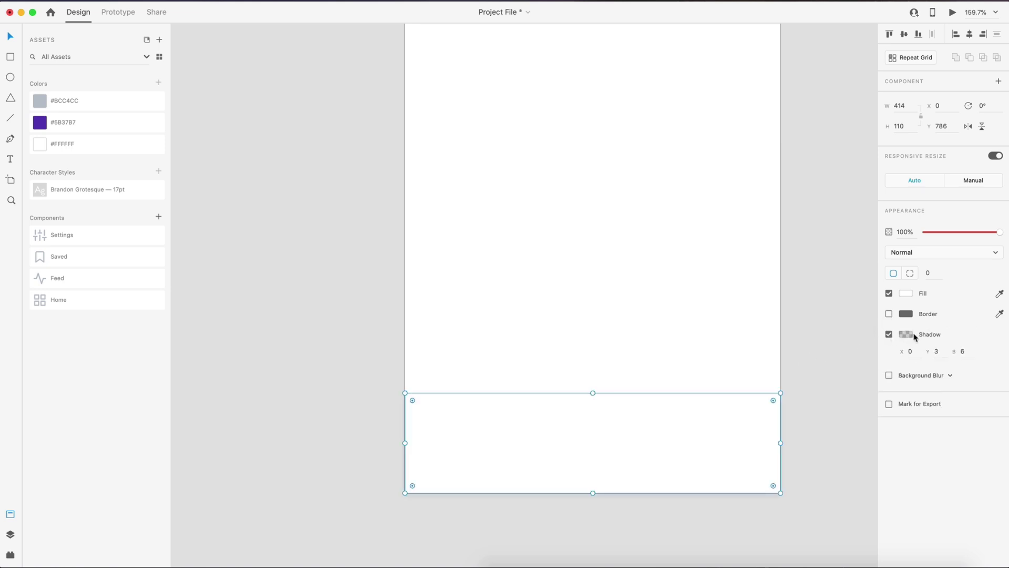
pyautogui.click(915, 337)
pyautogui.click(785, 395)
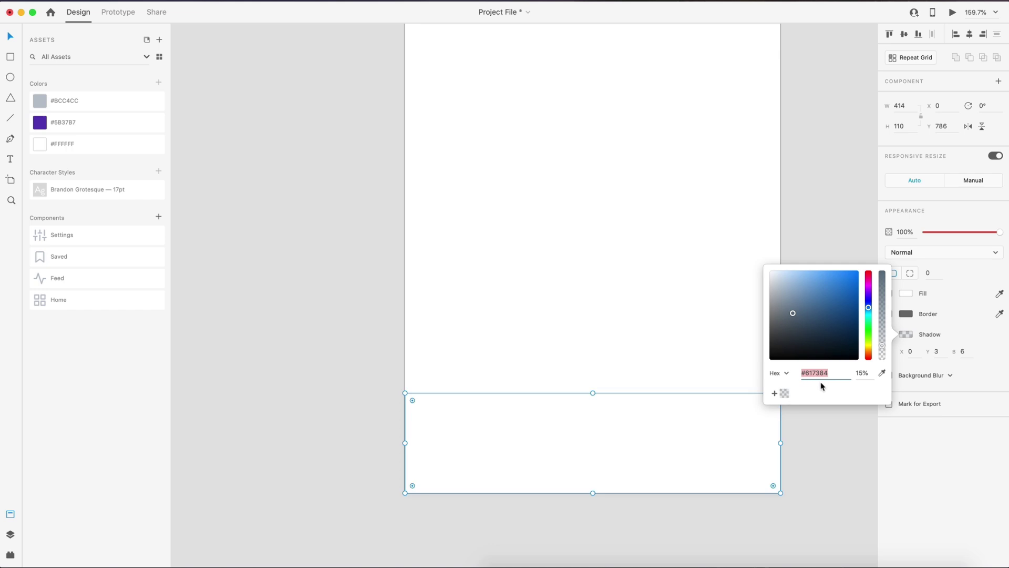
pyautogui.click(861, 374)
pyautogui.press('Escape')
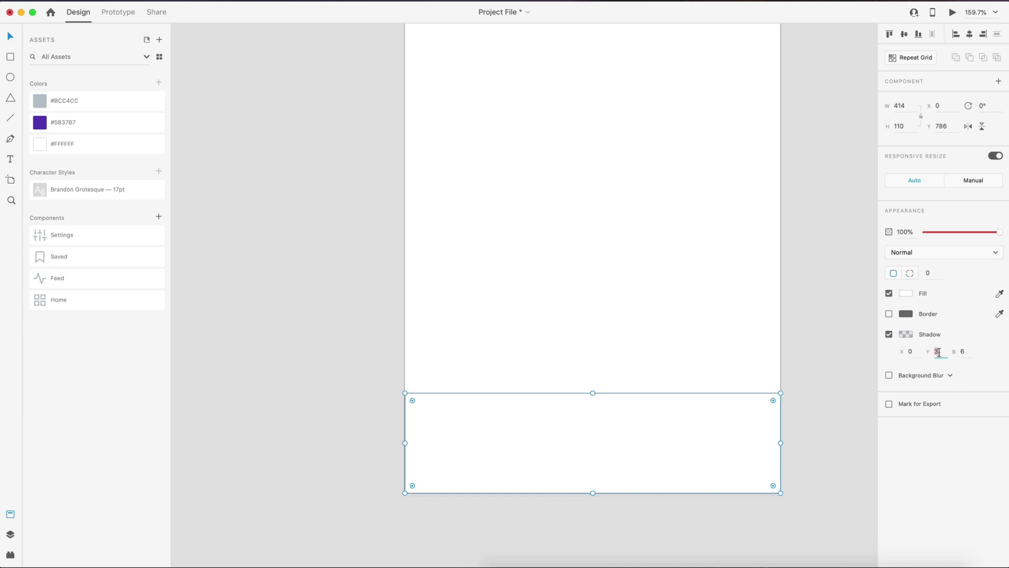
pyautogui.press('Return')
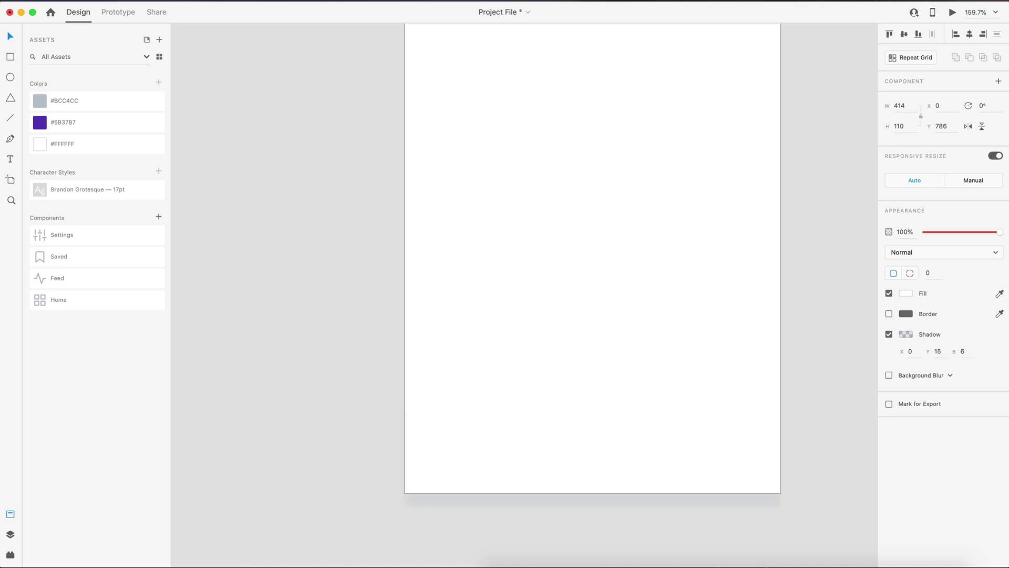
pyautogui.click(964, 351)
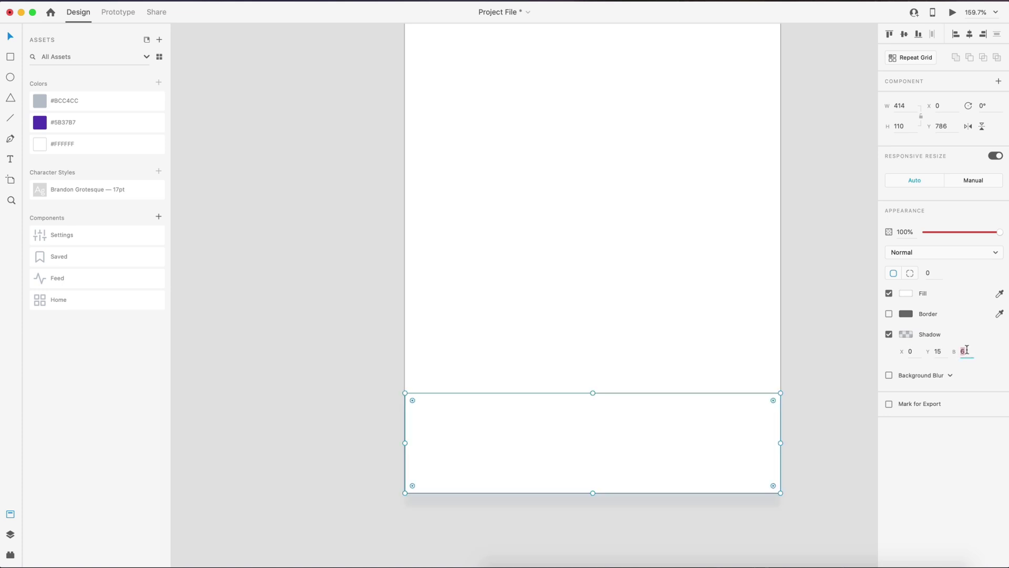
pyautogui.write('40')
pyautogui.press('Return')
pyautogui.click(824, 380)
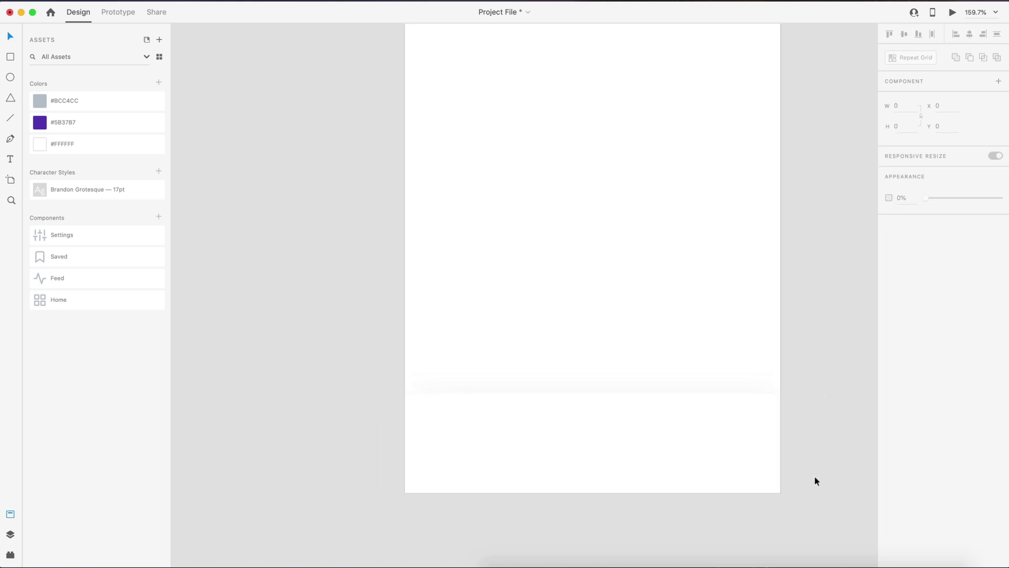
# Step: Place the Home, Settings, Feed and Saved components evenly in a row on the bar
pyautogui.scroll(5, 815, 475)
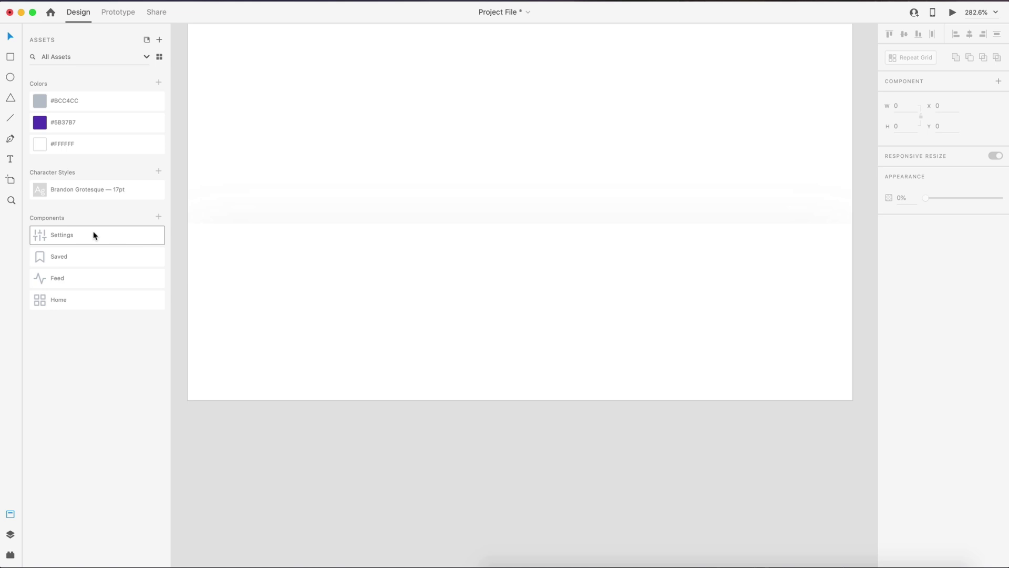
pyautogui.moveTo(72, 306); pyautogui.dragTo(367, 287)
pyautogui.scroll(-2, 367, 305)
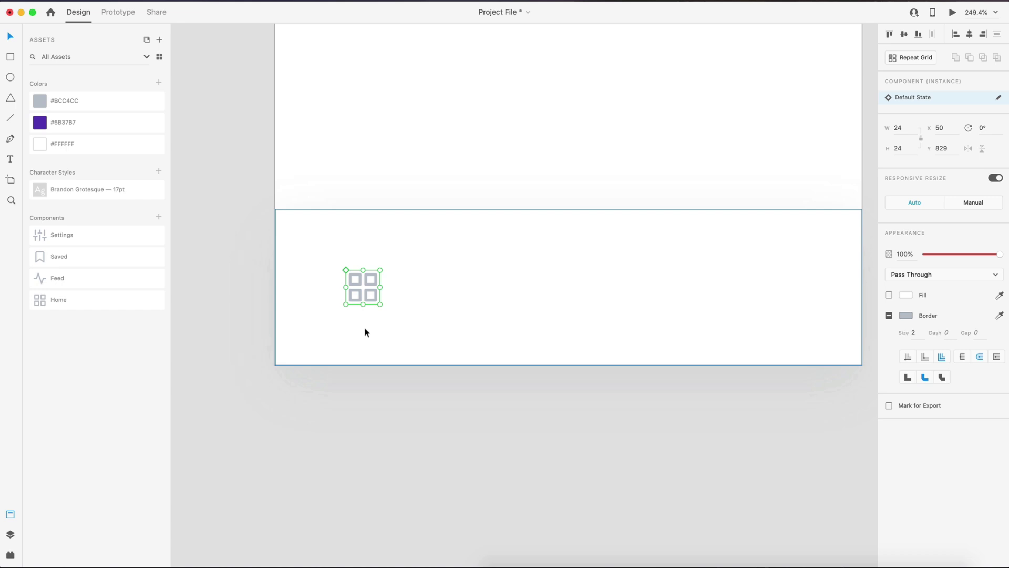
pyautogui.hscroll(3, 736, 300)
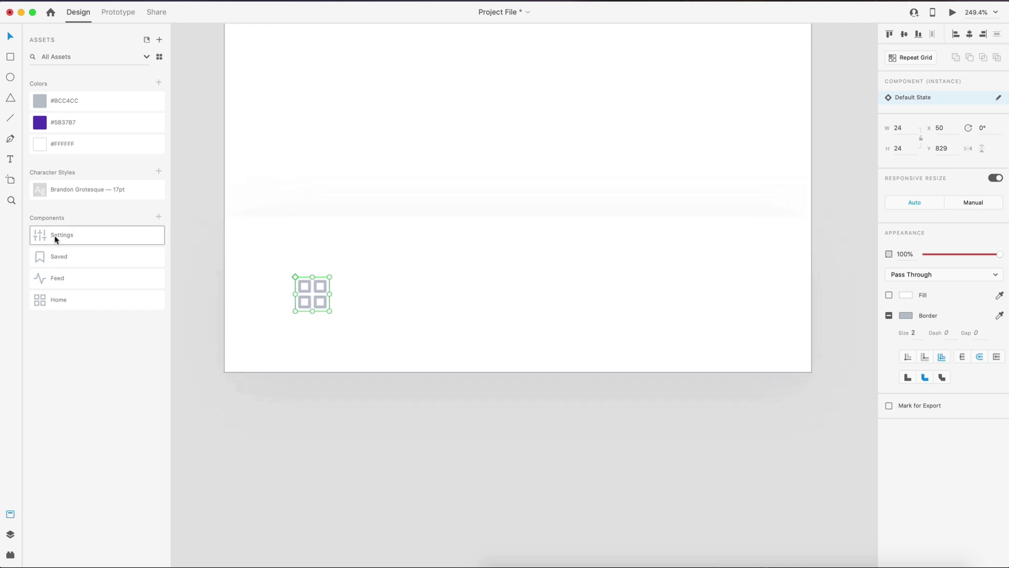
pyautogui.moveTo(57, 237); pyautogui.dragTo(726, 287)
pyautogui.moveTo(58, 278); pyautogui.dragTo(448, 296)
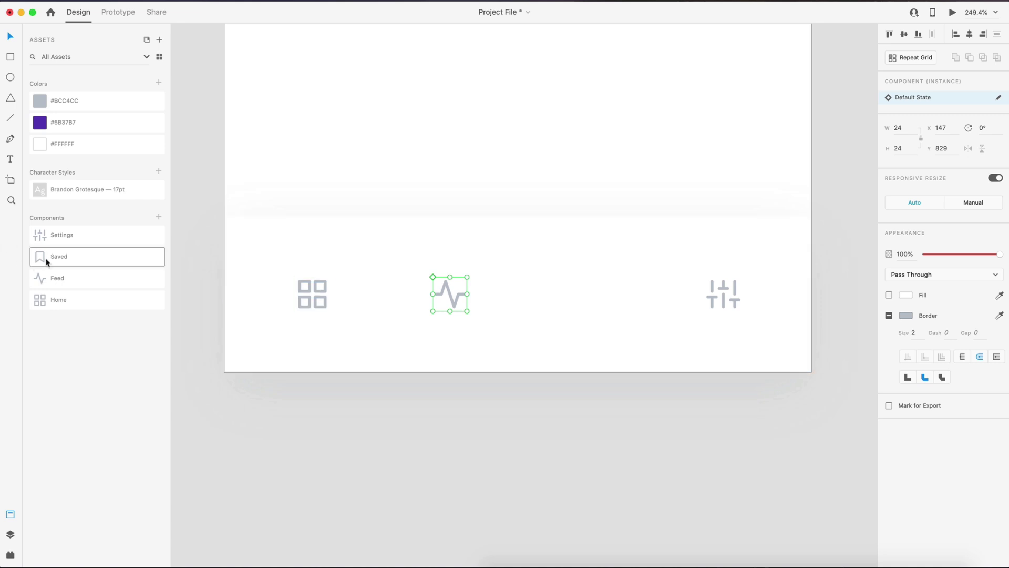
pyautogui.moveTo(43, 257); pyautogui.dragTo(595, 302)
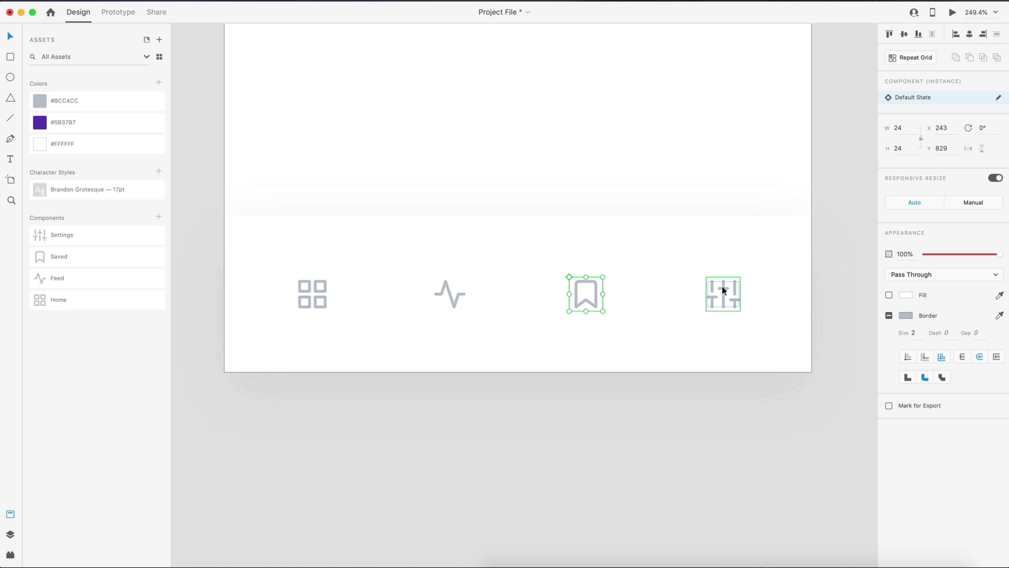
pyautogui.press('alt')
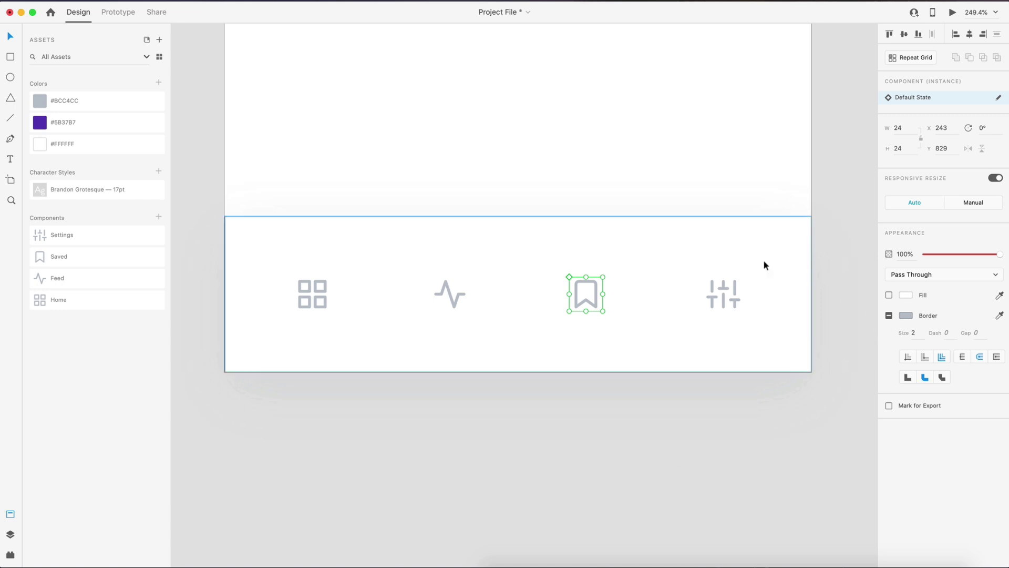
# Step: Nudge the four icons up 10 px, checking they sit 50 px from each bar edge
pyautogui.moveTo(714, 427); pyautogui.dragTo(384, 239)
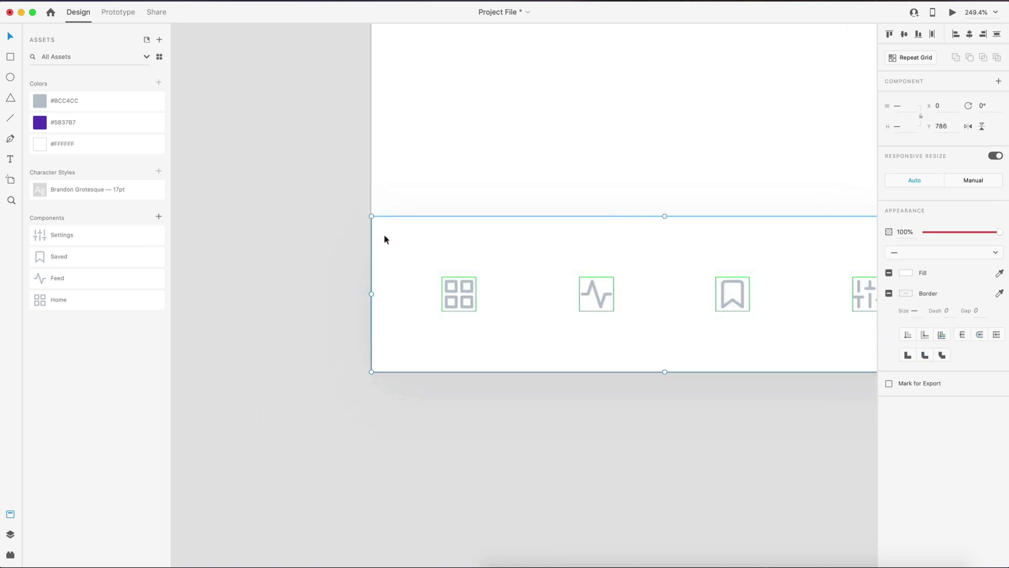
pyautogui.hscroll(5, 418, 250)
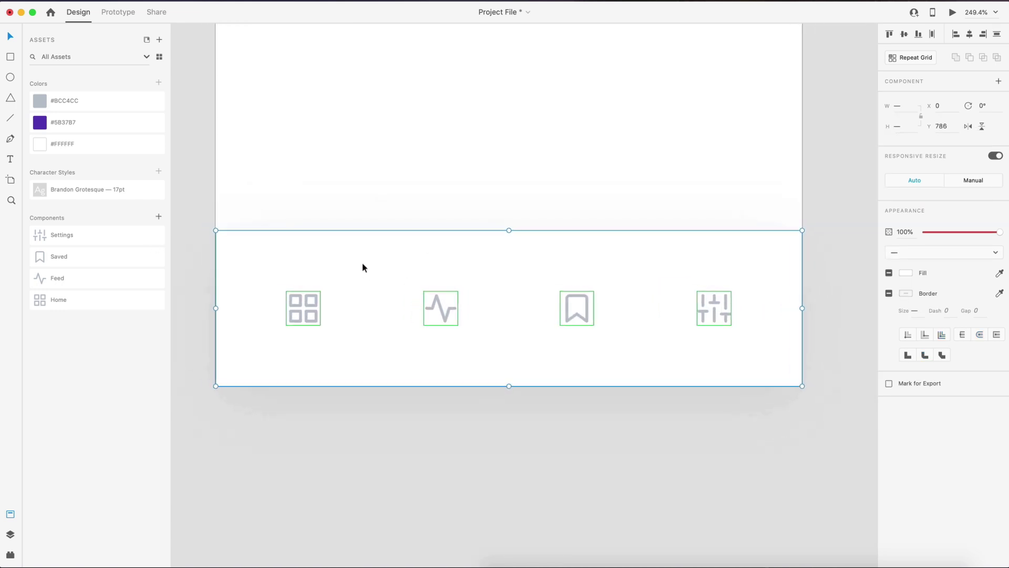
pyautogui.keyDown('shift'); pyautogui.click(492, 247); pyautogui.keyUp('shift')
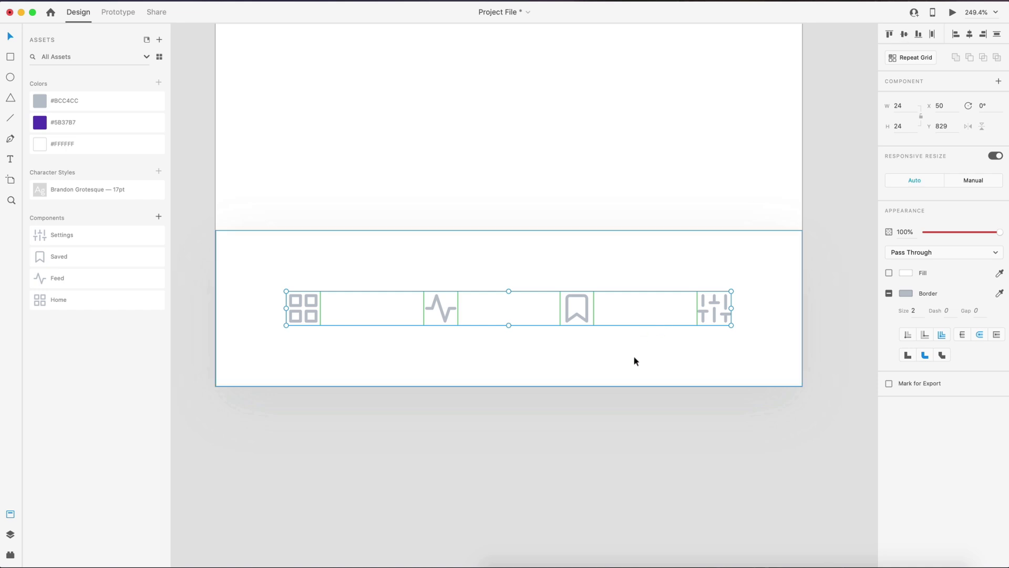
pyautogui.hotkey('shift', 'Up')
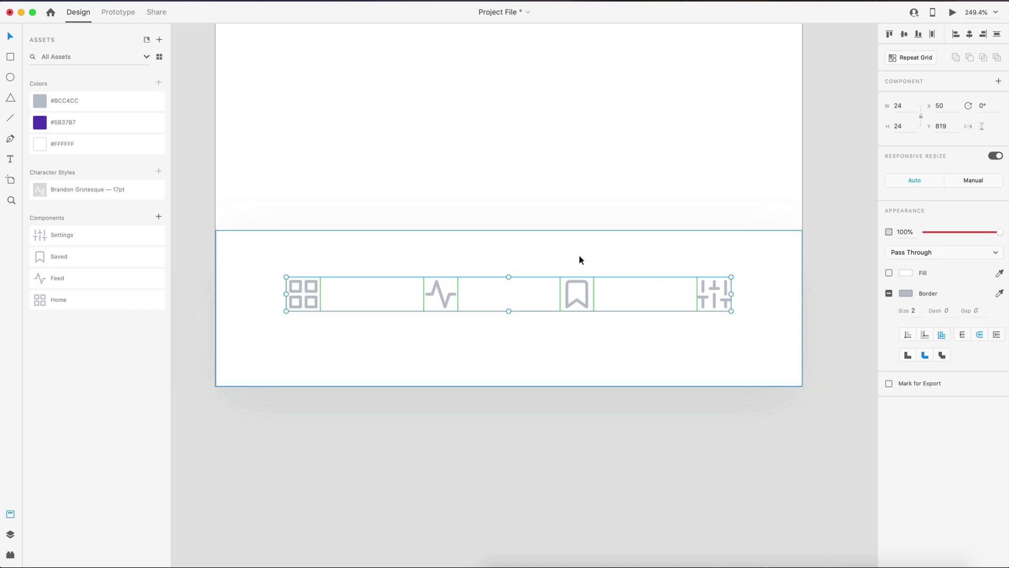
pyautogui.press('alt')
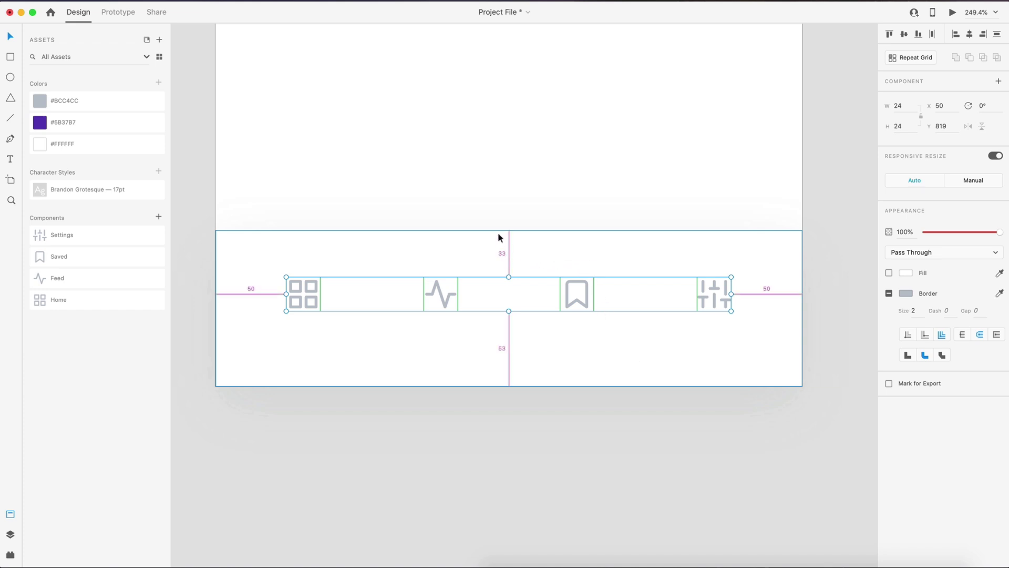
pyautogui.click(744, 476)
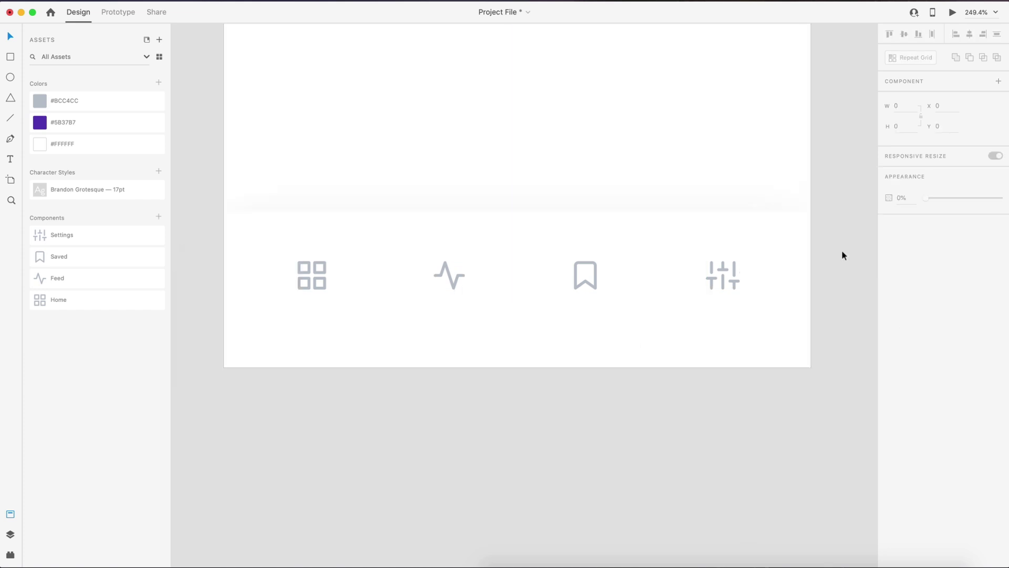
pyautogui.click(305, 284)
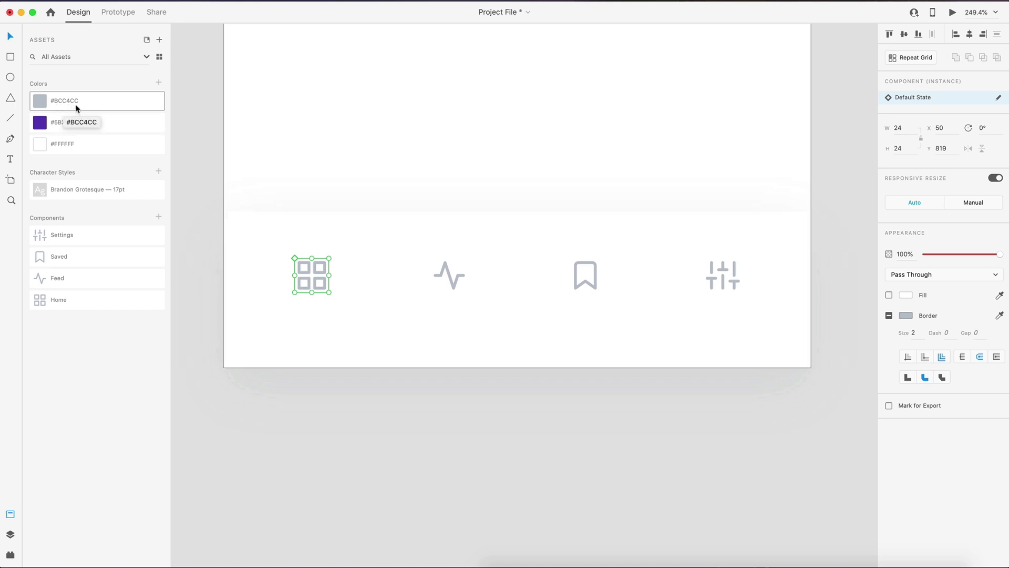
pyautogui.click(493, 415)
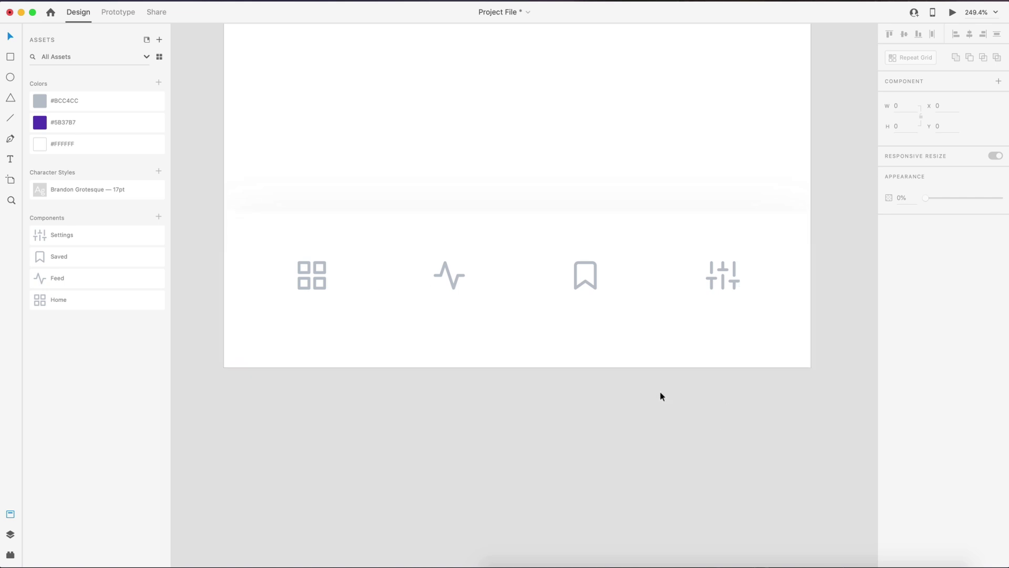
pyautogui.scroll(5, 316, 285)
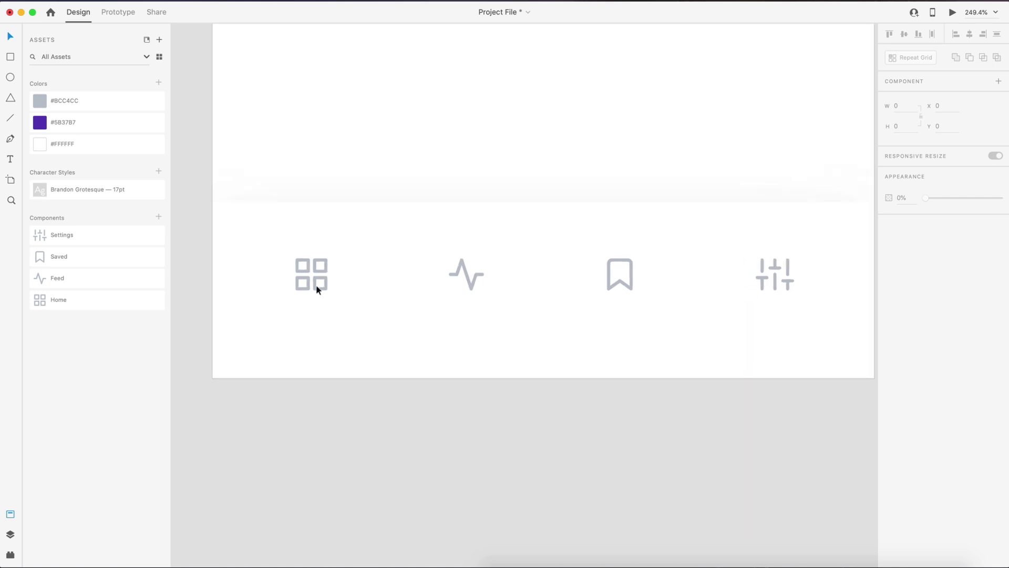
# Step: Add a 'Home' text label beside the grid icon
pyautogui.press('t')
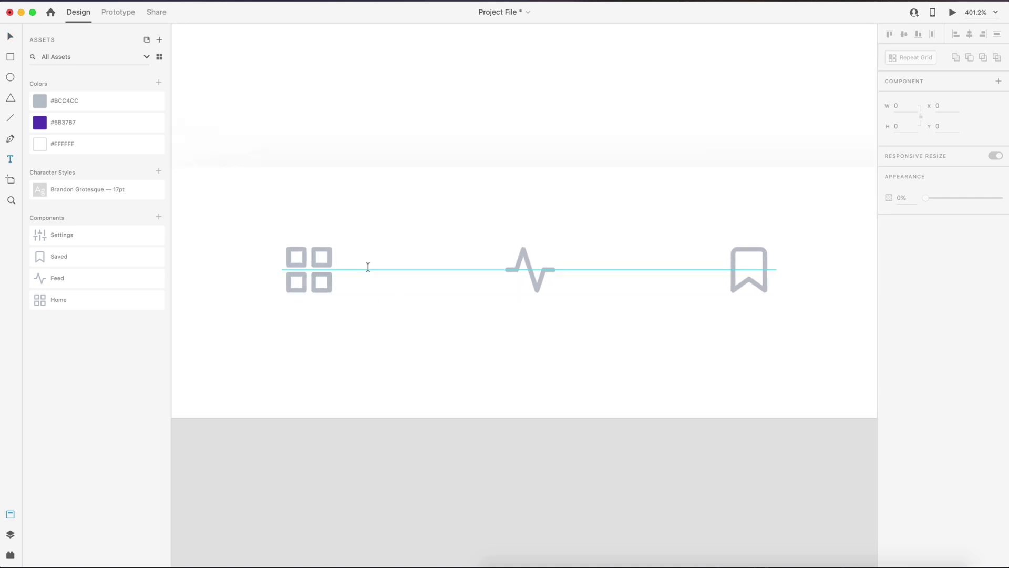
pyautogui.click(369, 266)
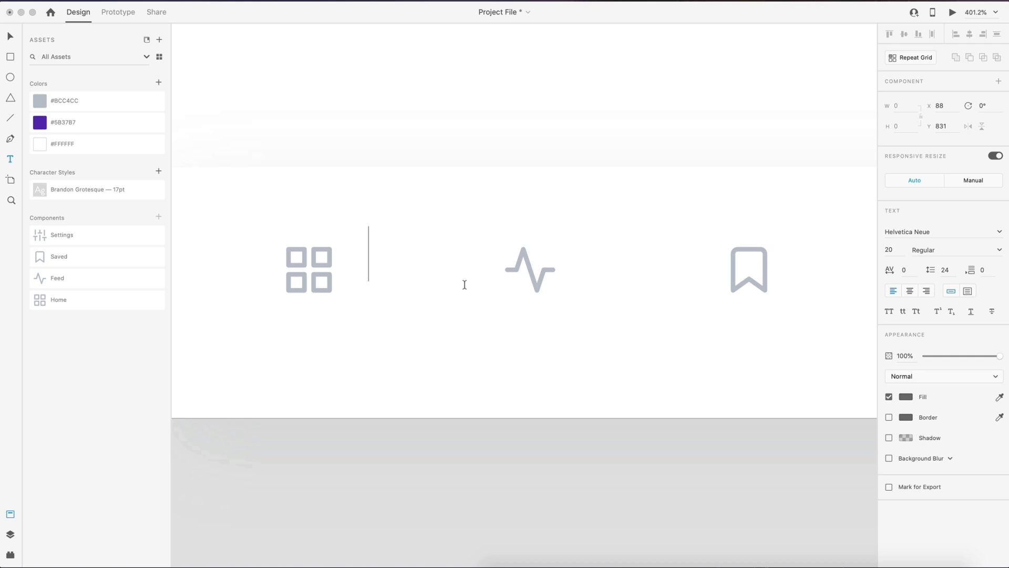
pyautogui.write('Home')
pyautogui.press('Escape')
# Step: Style the label Brandon Grotesque 17pt, left-aligned and black, lined up with the icon
pyautogui.click(74, 194)
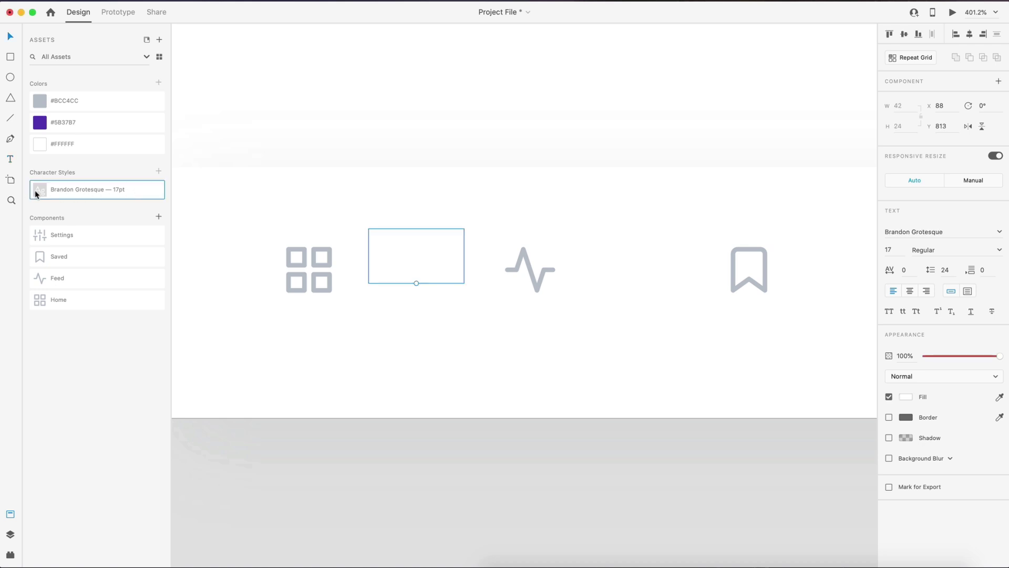
pyautogui.moveTo(138, 193)
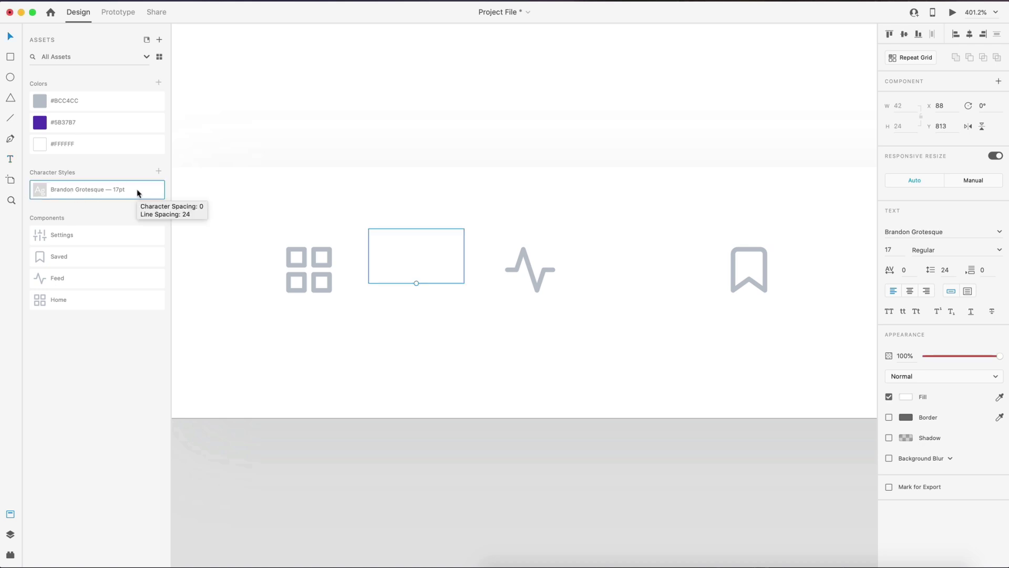
pyautogui.click(897, 294)
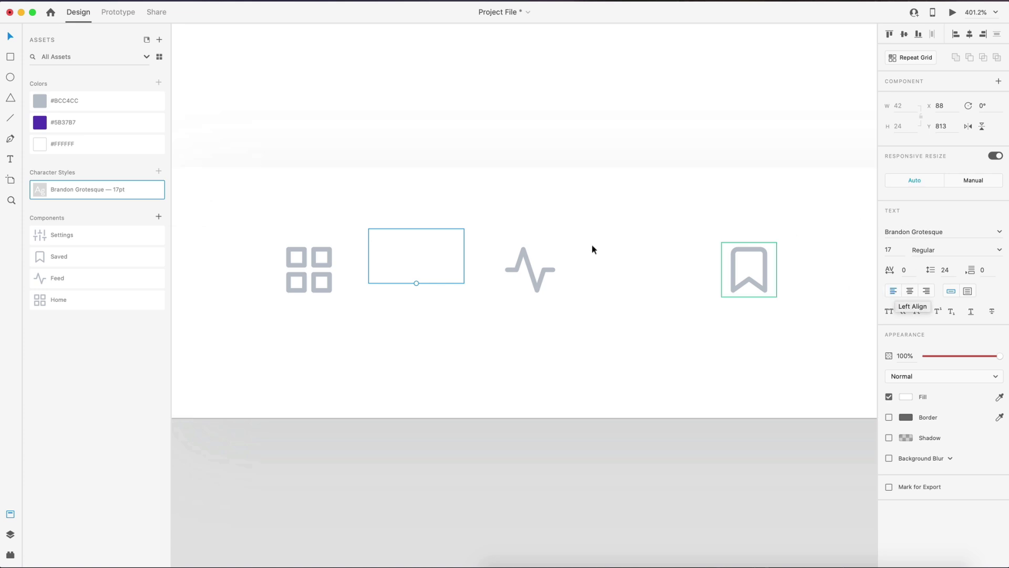
pyautogui.click(907, 396)
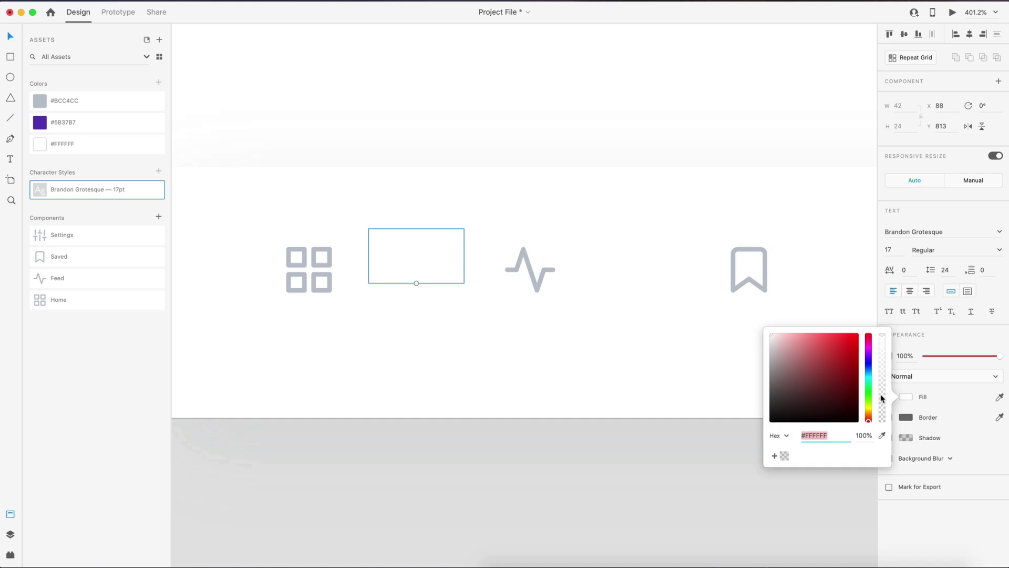
pyautogui.moveTo(835, 370); pyautogui.dragTo(735, 447)
pyautogui.click(614, 475)
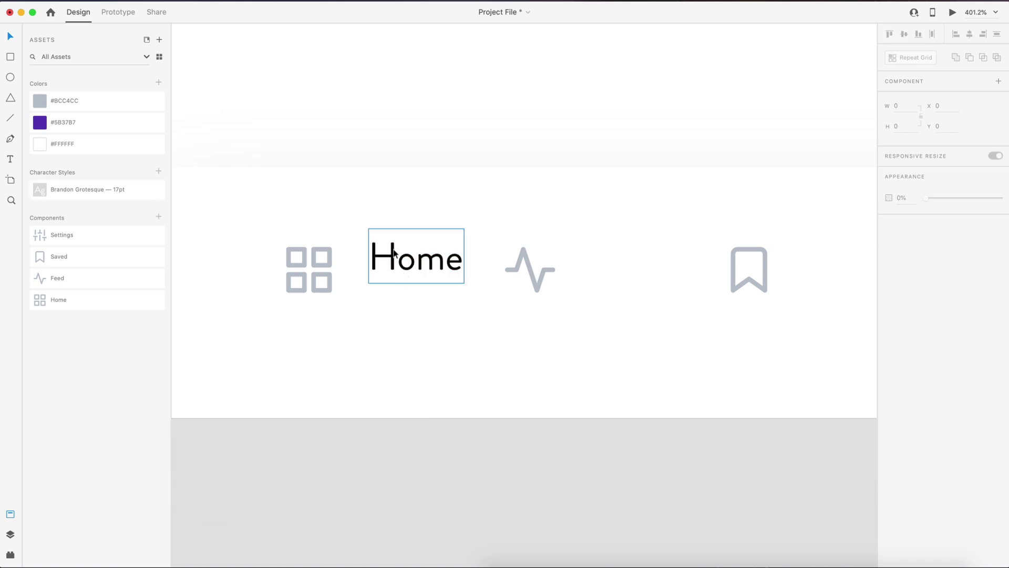
pyautogui.moveTo(379, 265); pyautogui.dragTo(401, 278)
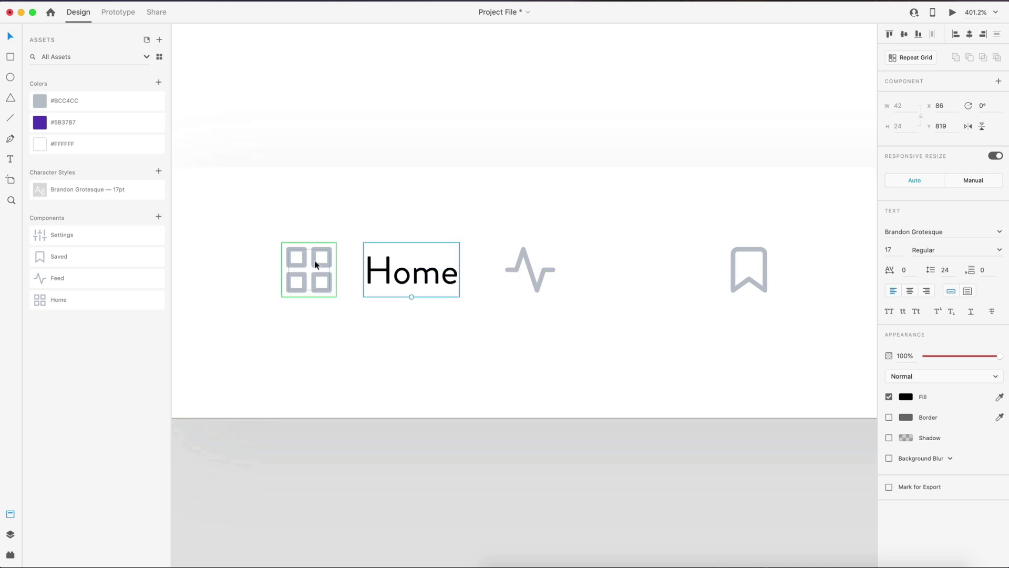
# Step: Copy the label beside the other icons and retype the copies as Feed, Saved and Settings
pyautogui.moveTo(409, 272); pyautogui.dragTo(625, 276)
pyautogui.doubleClick(627, 273)
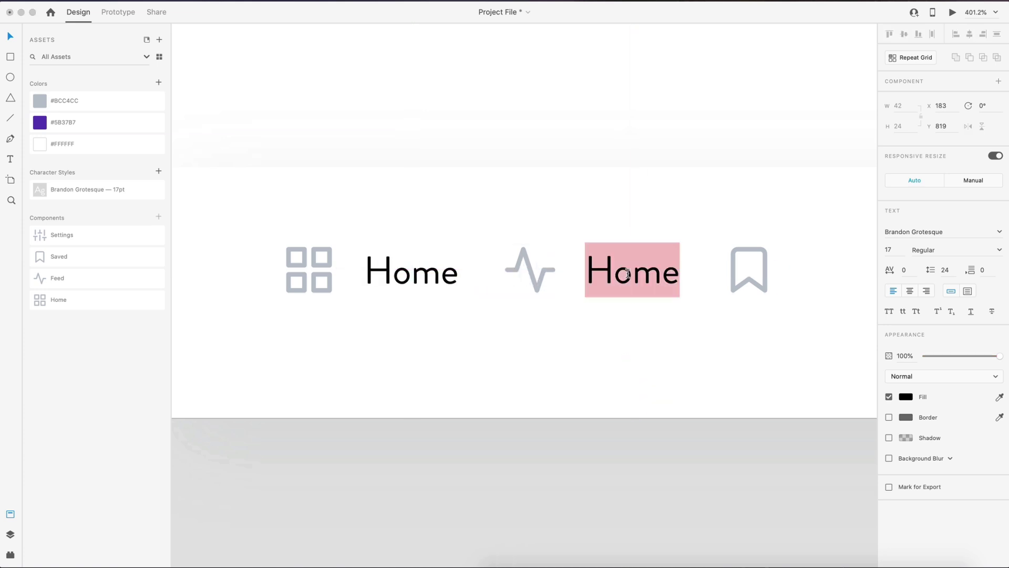
pyautogui.write('Feed')
pyautogui.hscroll(6, 618, 353)
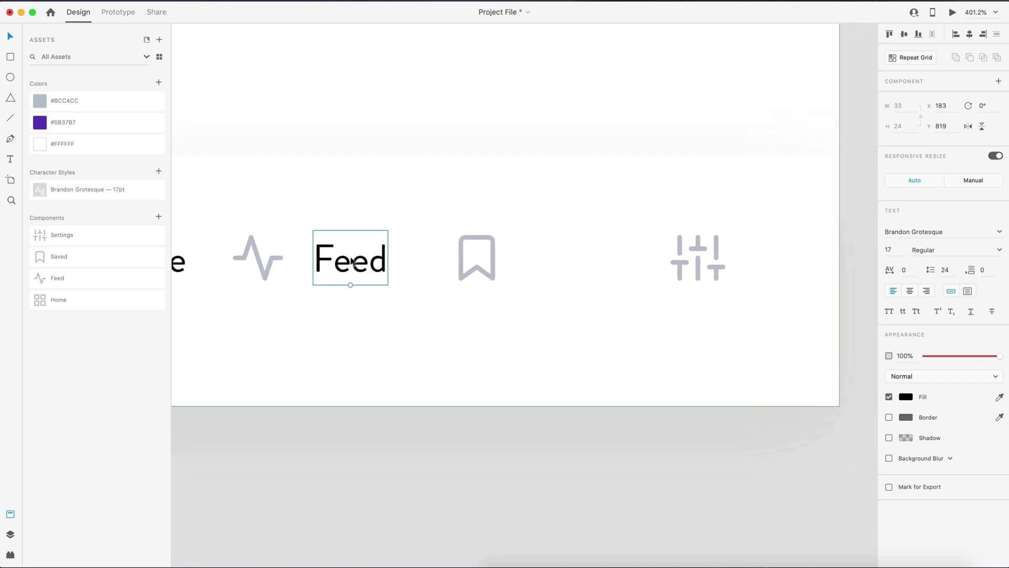
pyautogui.moveTo(352, 261); pyautogui.dragTo(774, 262)
pyautogui.doubleClick(569, 257)
pyautogui.write('Saved')
pyautogui.doubleClick(774, 259)
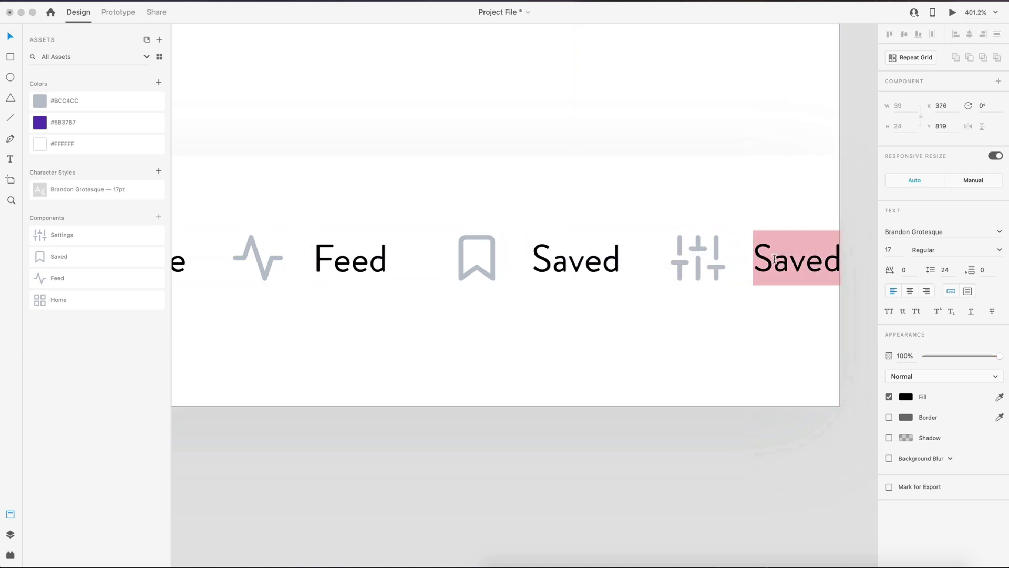
pyautogui.write('S')
pyautogui.write('ettings')
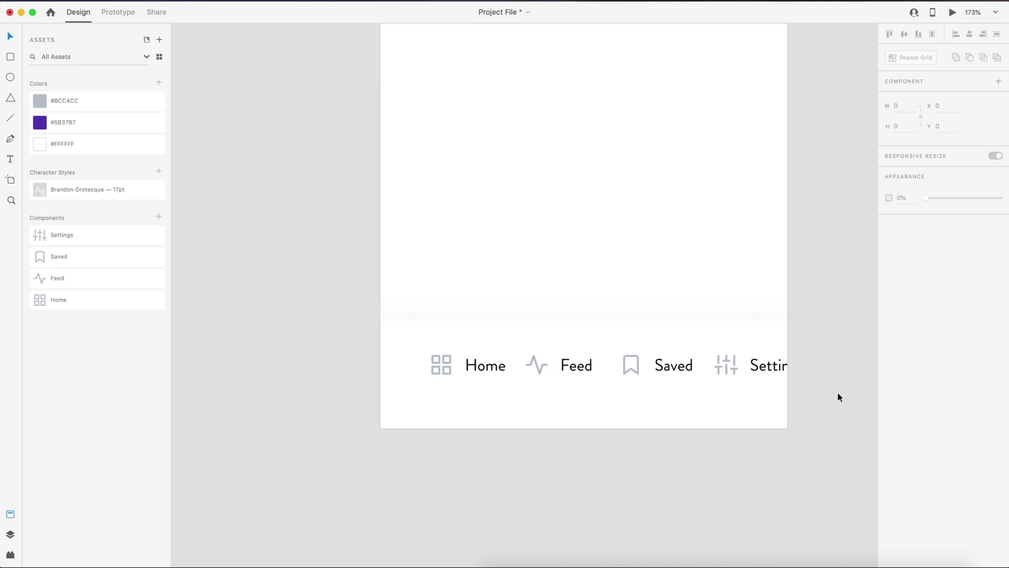
# Step: Check the labelled row's spacing to the bar edges, then deselect
pyautogui.moveTo(839, 394); pyautogui.dragTo(337, 324)
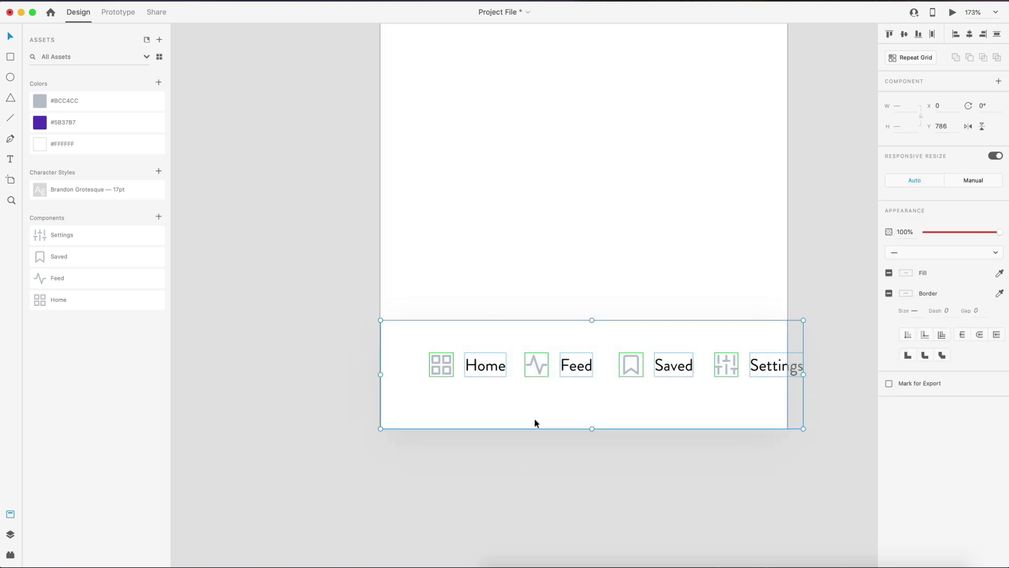
pyautogui.keyDown('shift'); pyautogui.click(506, 403); pyautogui.keyUp('shift')
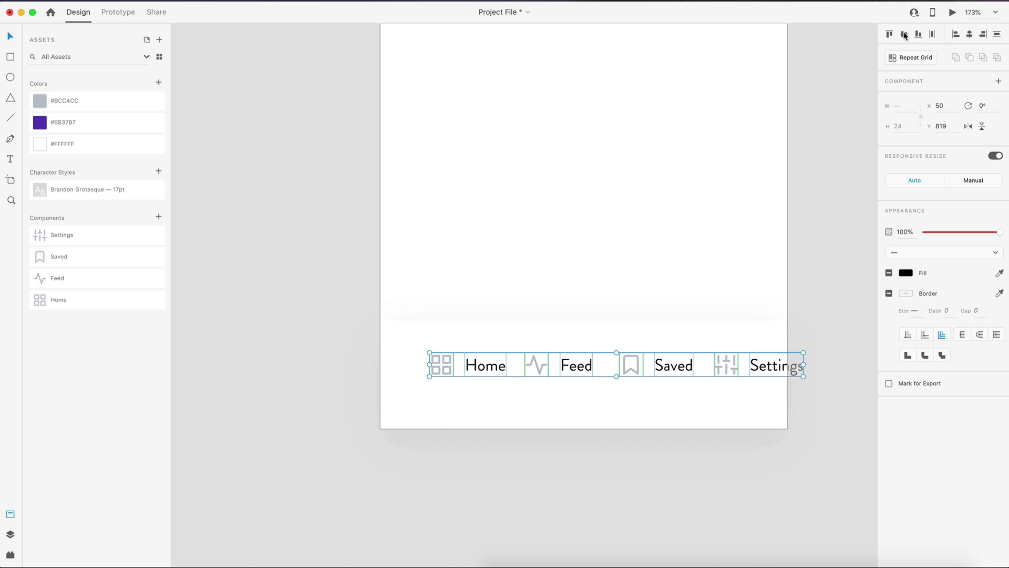
pyautogui.press('alt')
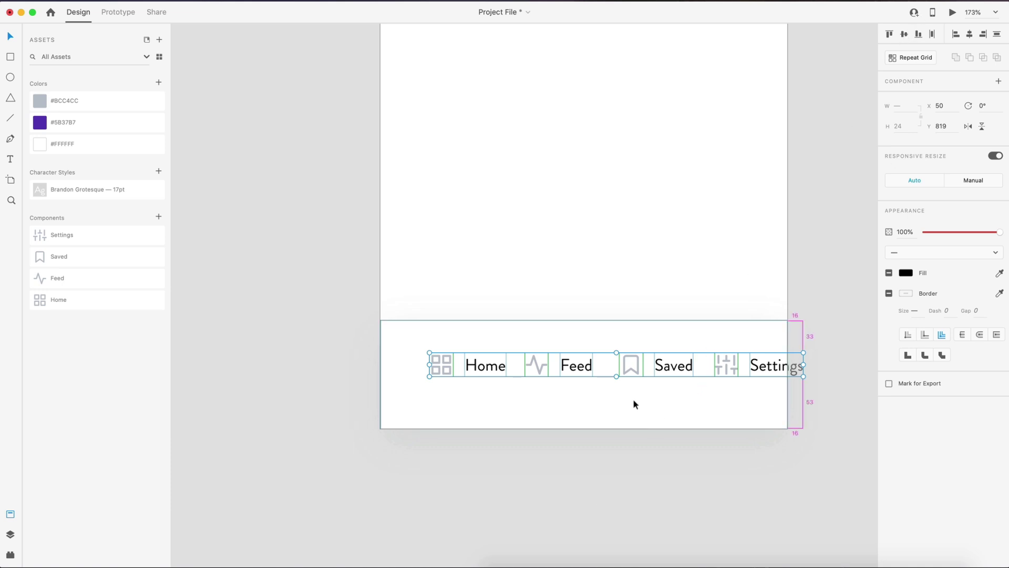
pyautogui.click(653, 468)
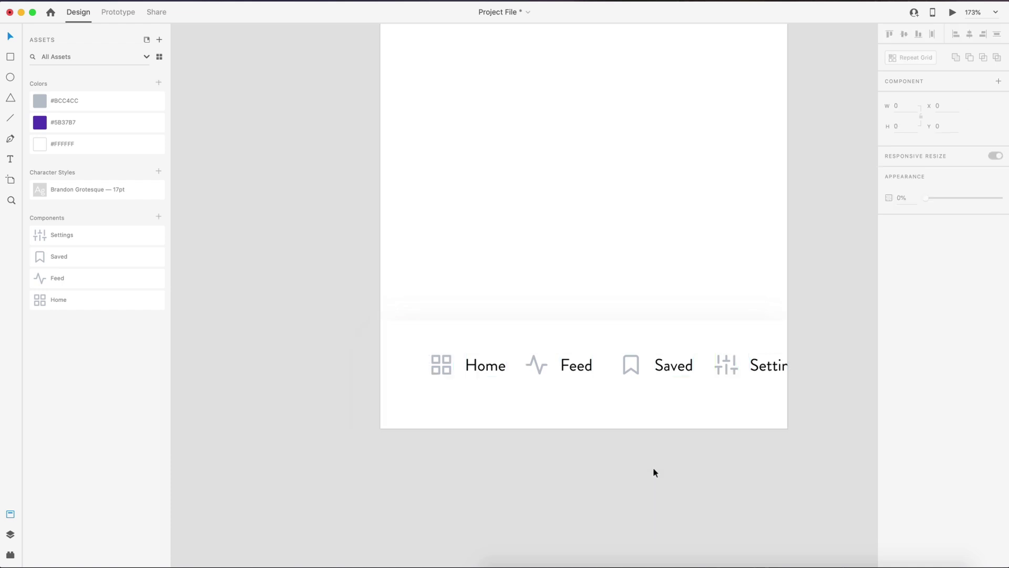
# Step: Group the Home and Feed icons with their labels, naming the groups Home and Feed
pyautogui.scroll(3, 563, 475)
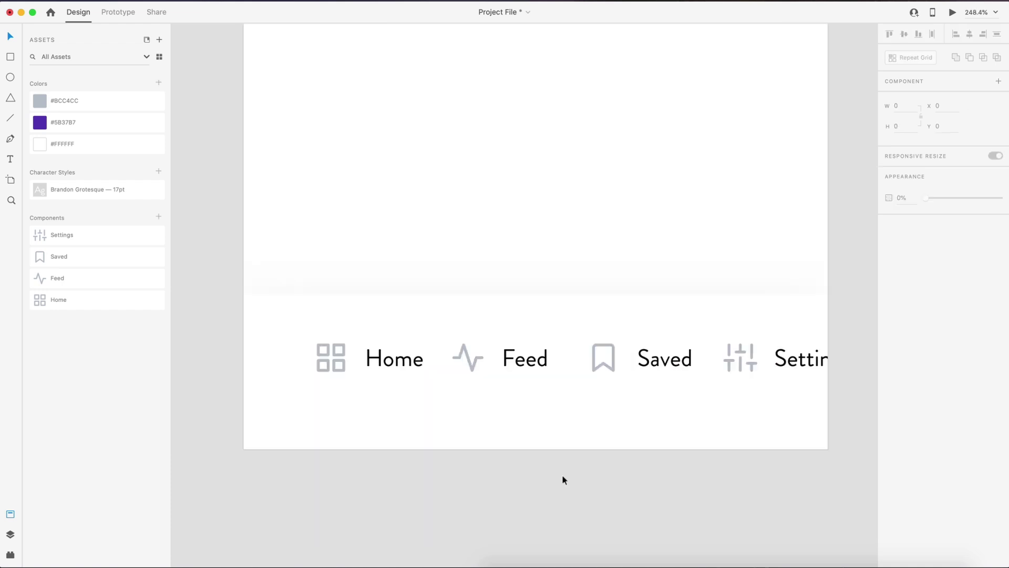
pyautogui.click(10, 534)
pyautogui.doubleClick(394, 358)
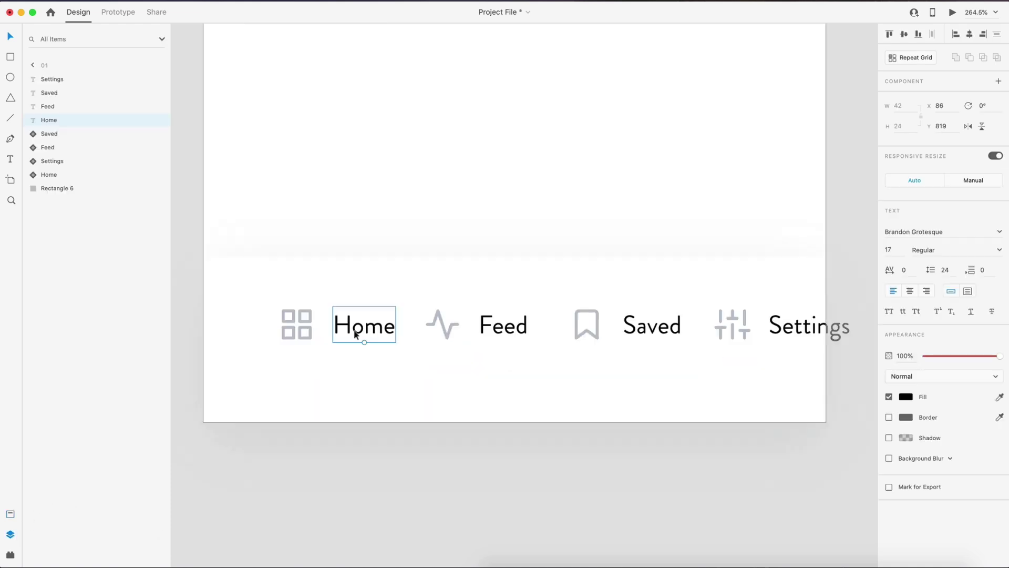
pyautogui.keyDown('shift'); pyautogui.click(304, 333); pyautogui.keyUp('shift')
pyautogui.press('super+g')
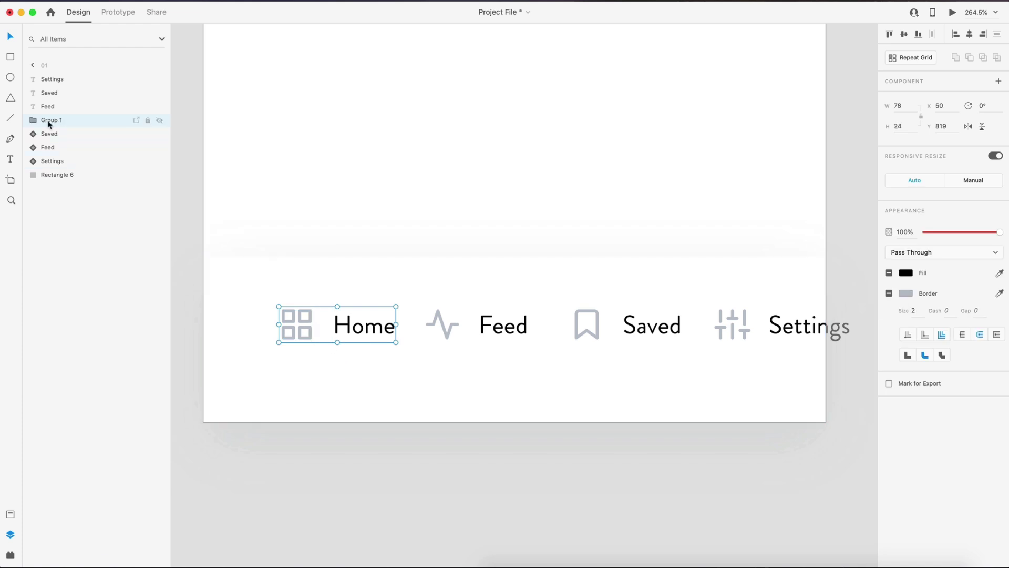
pyautogui.doubleClick(48, 119)
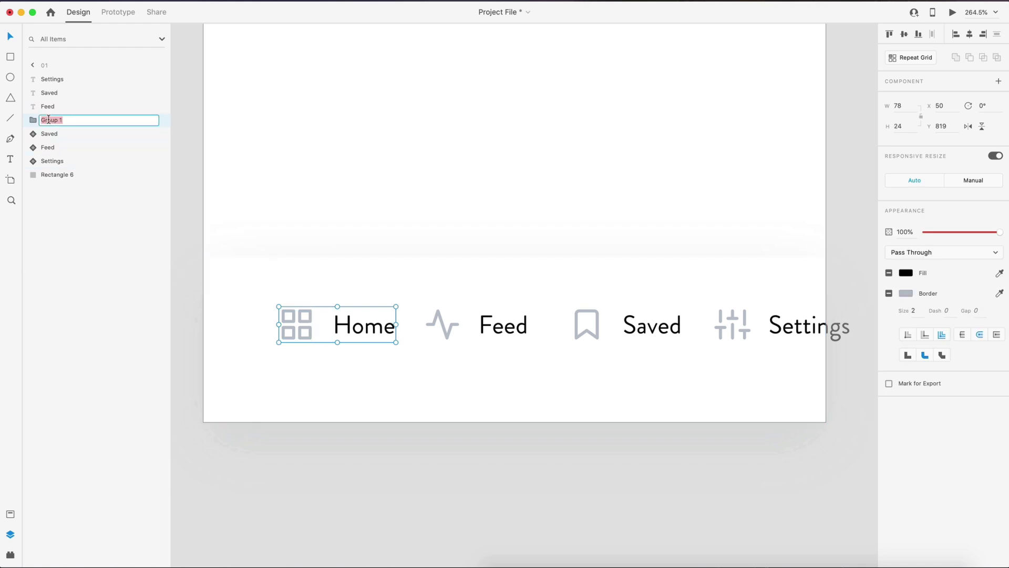
pyautogui.write('Home')
pyautogui.press('Return')
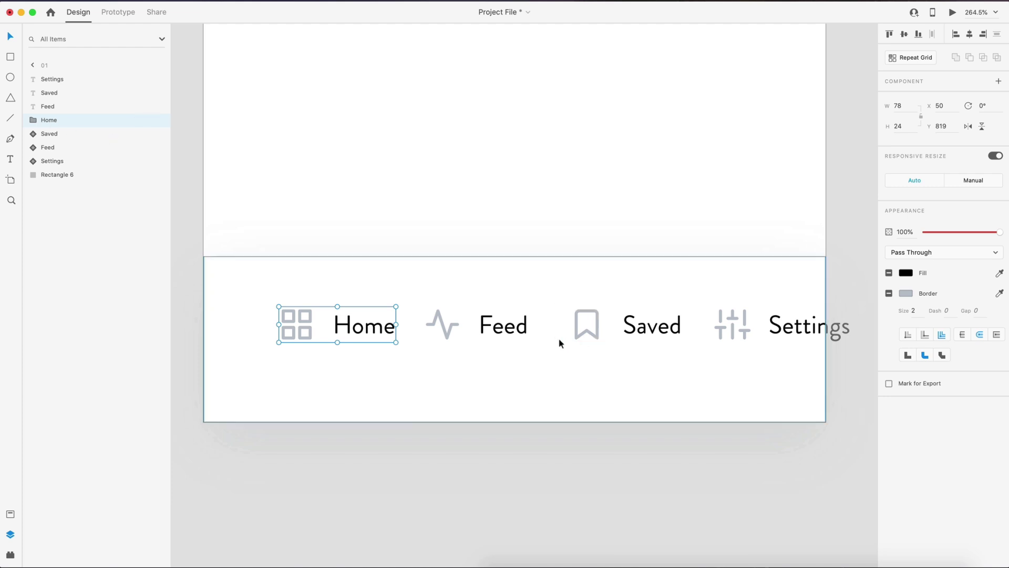
pyautogui.click(497, 328)
pyautogui.keyDown('shift'); pyautogui.click(449, 328); pyautogui.keyUp('shift')
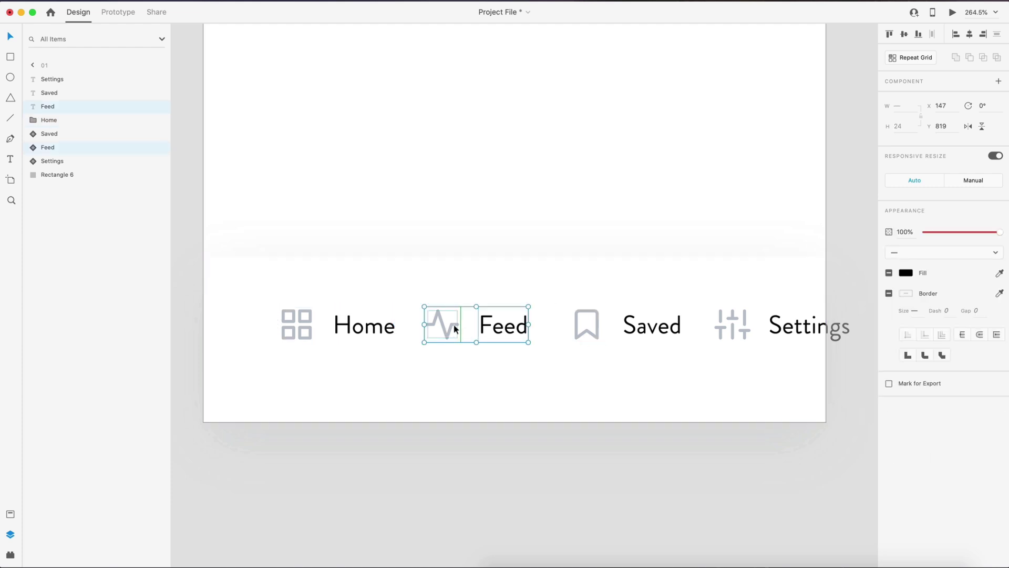
pyautogui.press('super+g')
pyautogui.doubleClick(48, 106)
pyautogui.write('Feed')
# Step: Group the Saved icon and label as Saved and rename the last group Settings
pyautogui.click(609, 329)
pyautogui.keyDown('shift'); pyautogui.click(652, 325); pyautogui.keyUp('shift')
pyautogui.press('super+g')
pyautogui.doubleClick(48, 92)
pyautogui.write('Saved')
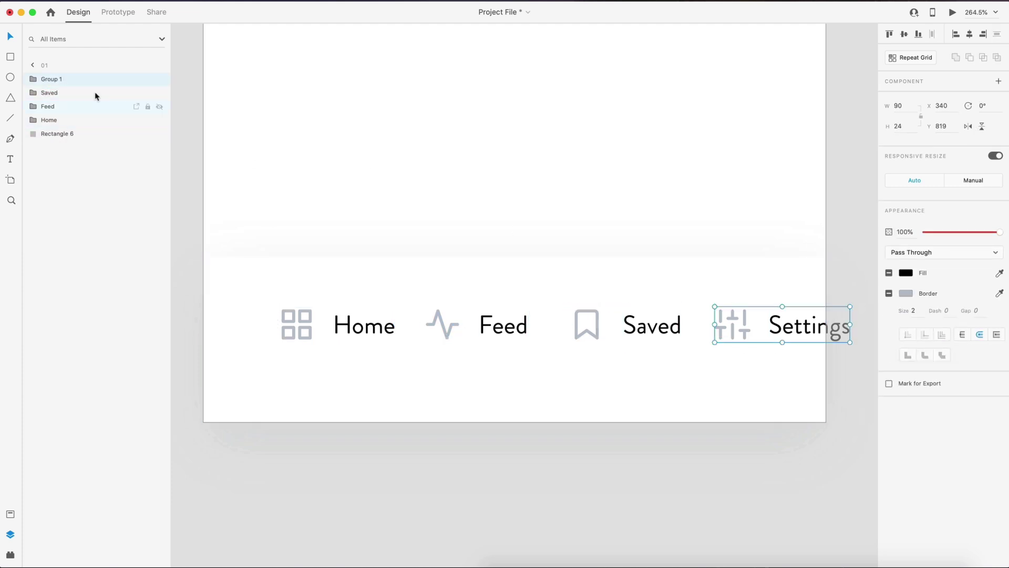
pyautogui.doubleClick(50, 79)
pyautogui.write('Settings')
pyautogui.press('Return')
pyautogui.click(63, 93)
pyautogui.click(61, 107)
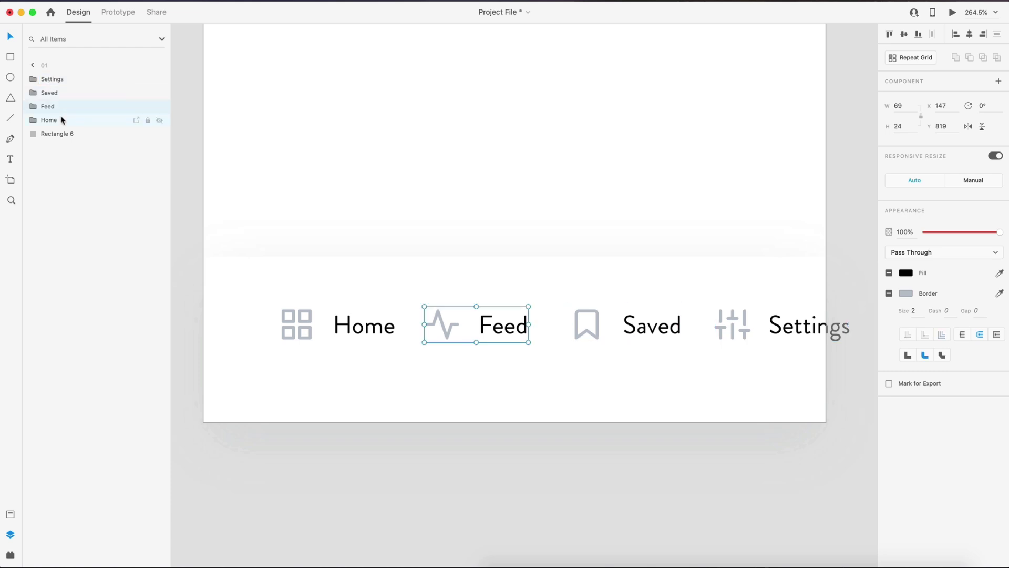
pyautogui.click(62, 120)
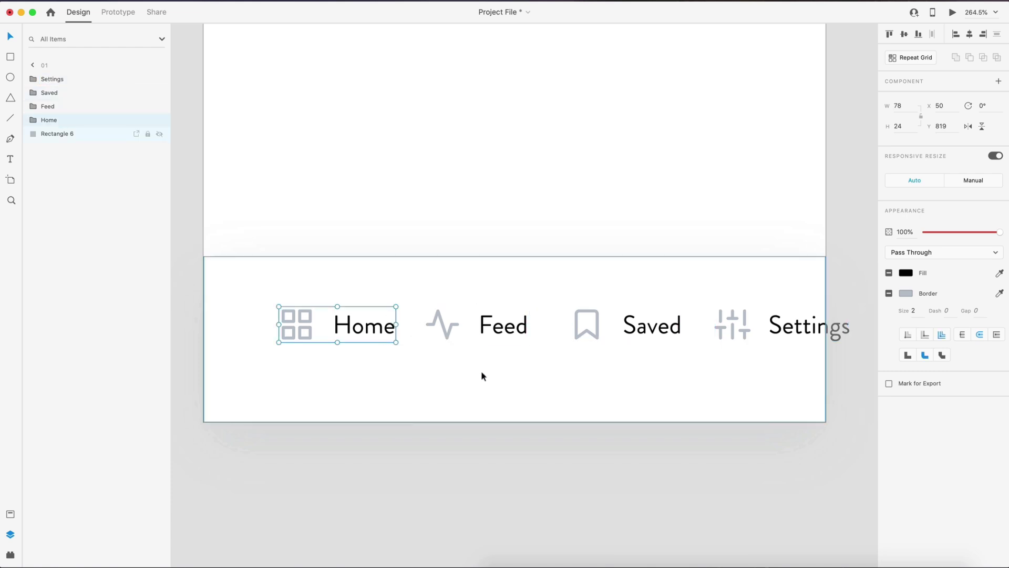
# Step: Change the Settings, Saved, Feed and Home label fills to white #FFFFFF
pyautogui.doubleClick(792, 333)
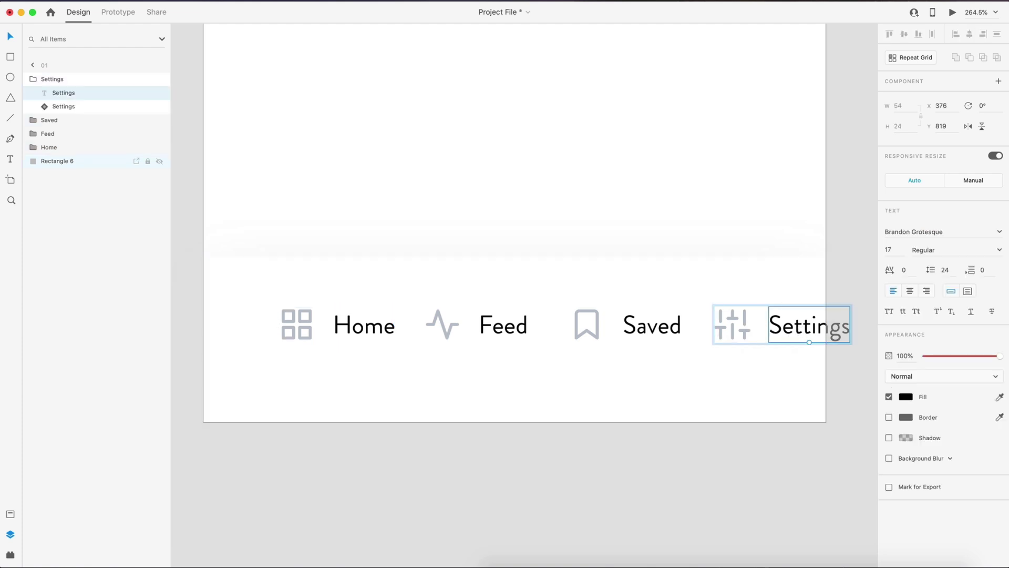
pyautogui.click(906, 396)
pyautogui.moveTo(812, 361); pyautogui.dragTo(728, 314)
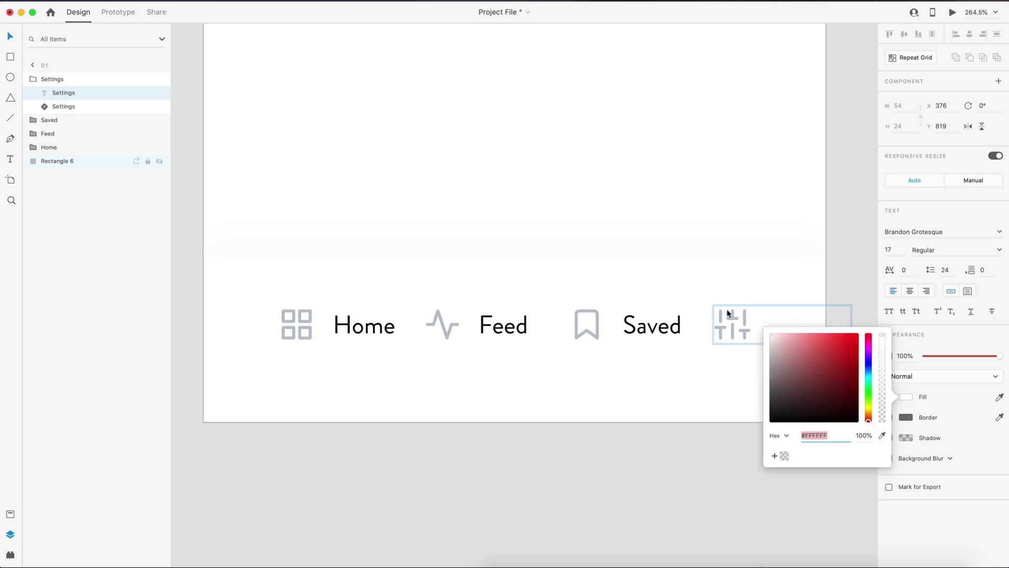
pyautogui.doubleClick(652, 326)
pyautogui.click(906, 396)
pyautogui.doubleClick(503, 326)
pyautogui.moveTo(811, 361); pyautogui.dragTo(771, 334)
pyautogui.click(906, 397)
pyautogui.doubleClick(365, 325)
pyautogui.click(906, 397)
pyautogui.click(575, 463)
pyautogui.scroll(1, 574, 457)
pyautogui.click(574, 457)
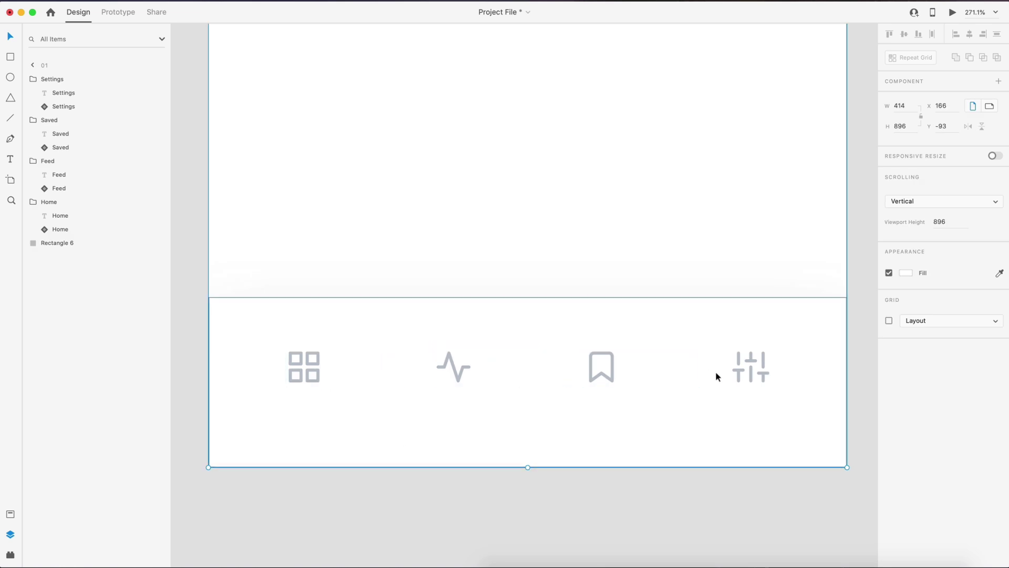
# Step: Draw a 122 × 44 rectangle over the Home icon with 22 corner radius
pyautogui.click(11, 56)
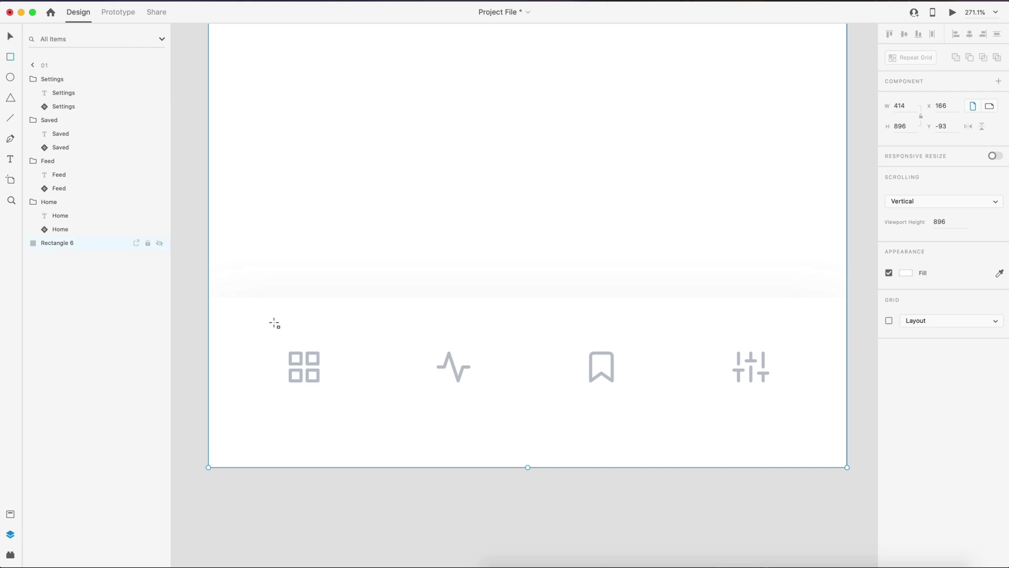
pyautogui.moveTo(258, 324); pyautogui.dragTo(419, 401)
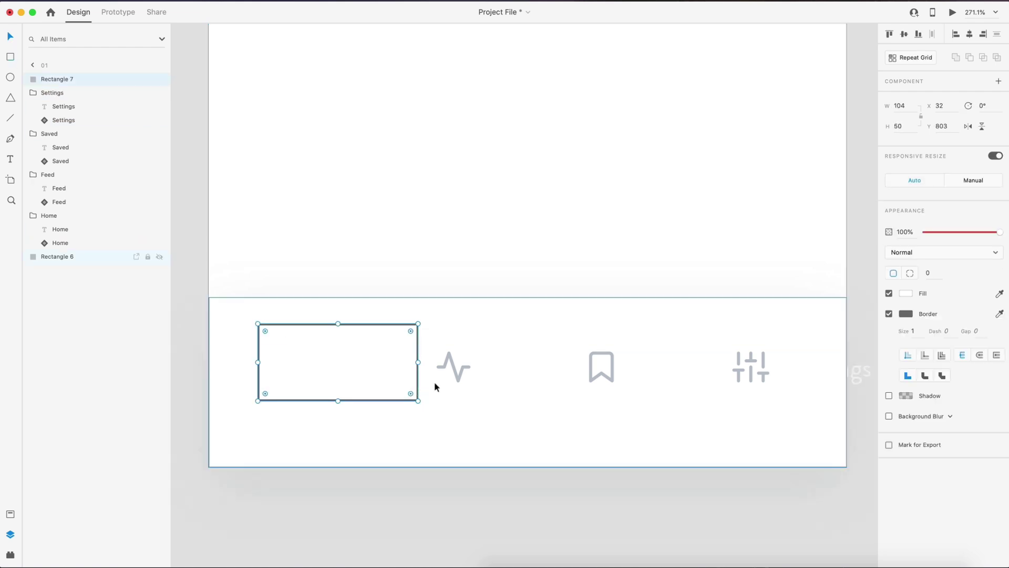
pyautogui.click(900, 106)
pyautogui.write('122')
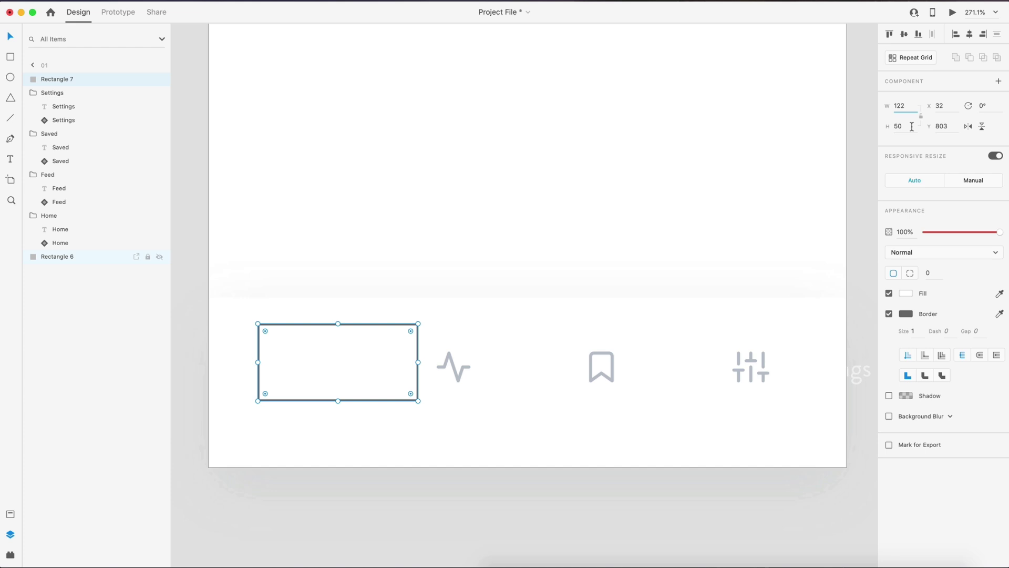
pyautogui.click(912, 126)
pyautogui.write('44')
pyautogui.press('Return')
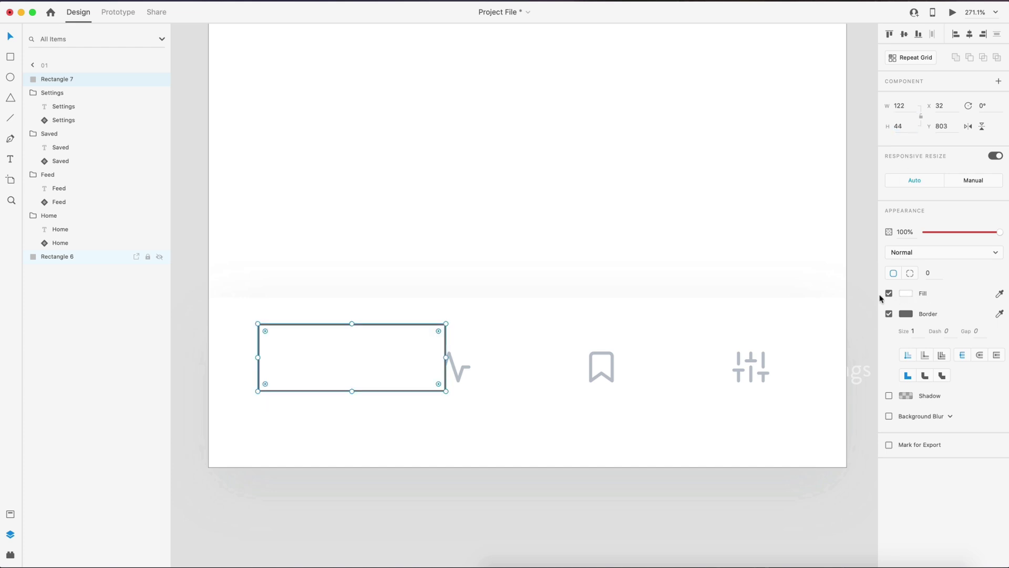
pyautogui.moveTo(439, 330); pyautogui.dragTo(378, 322)
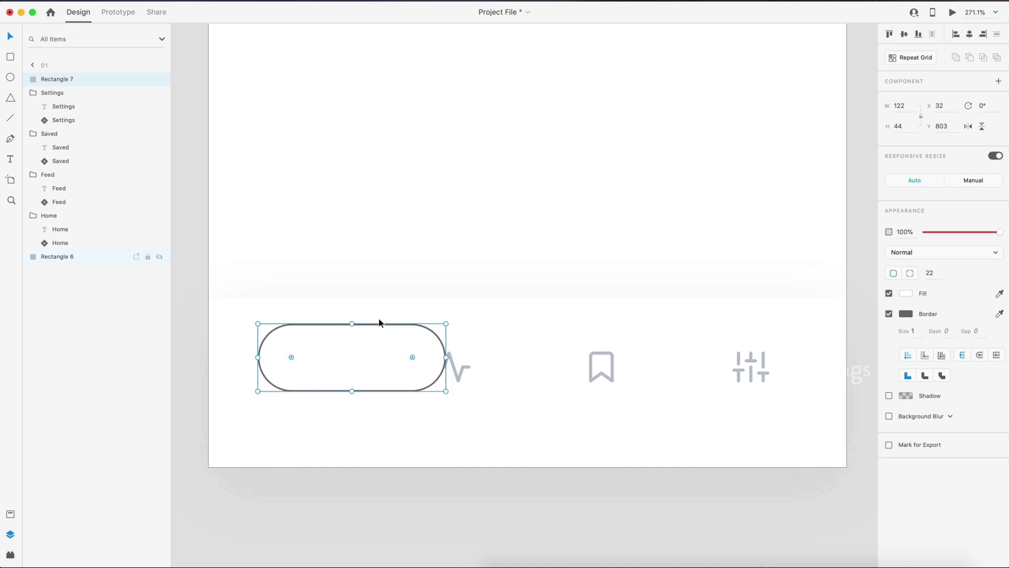
# Step: Remove the pill's border, fill it #5B37B7, and place it just behind the Home group
pyautogui.click(889, 314)
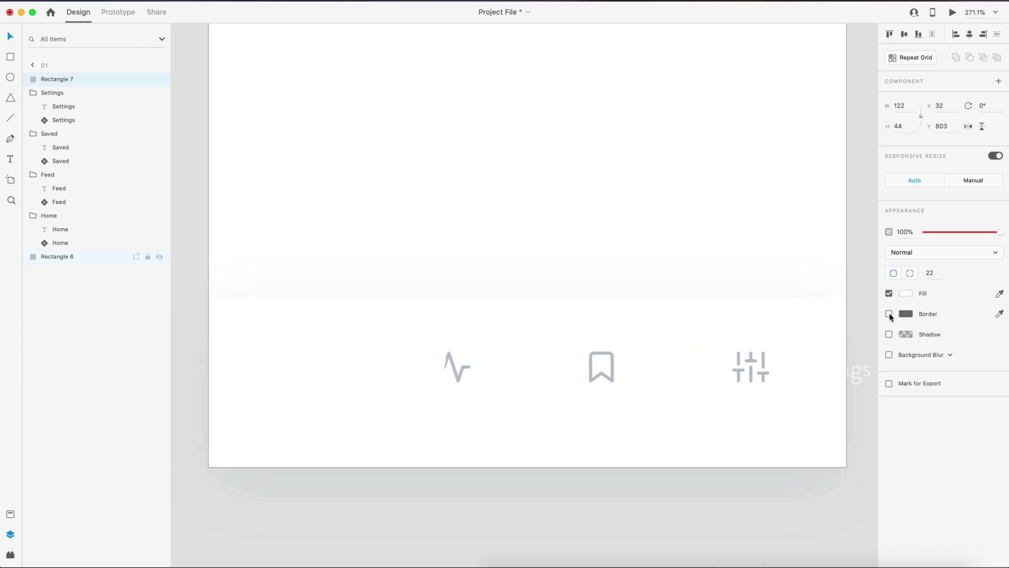
pyautogui.click(11, 512)
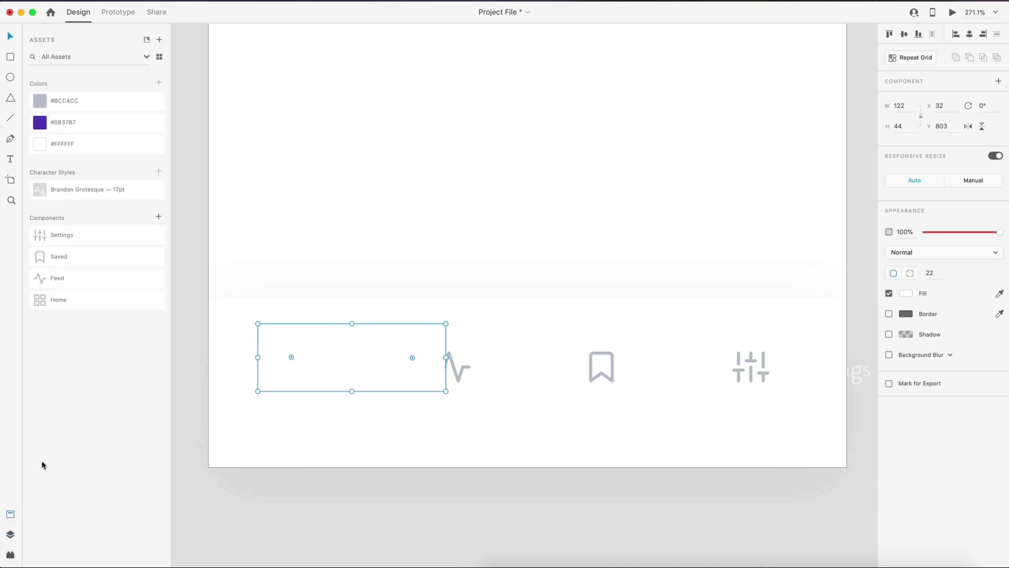
pyautogui.click(101, 125)
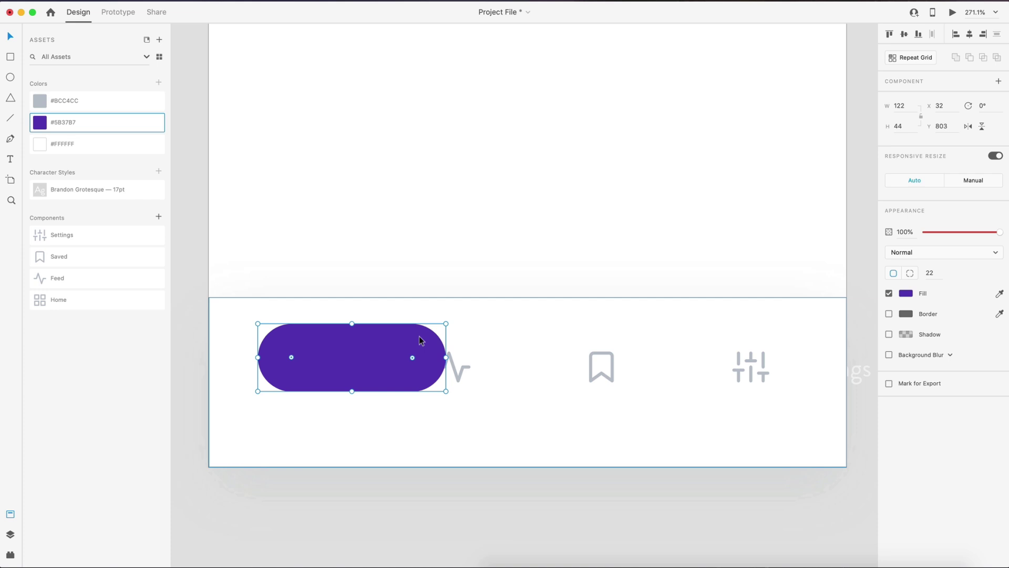
pyautogui.press('super+shift+bracketleft')
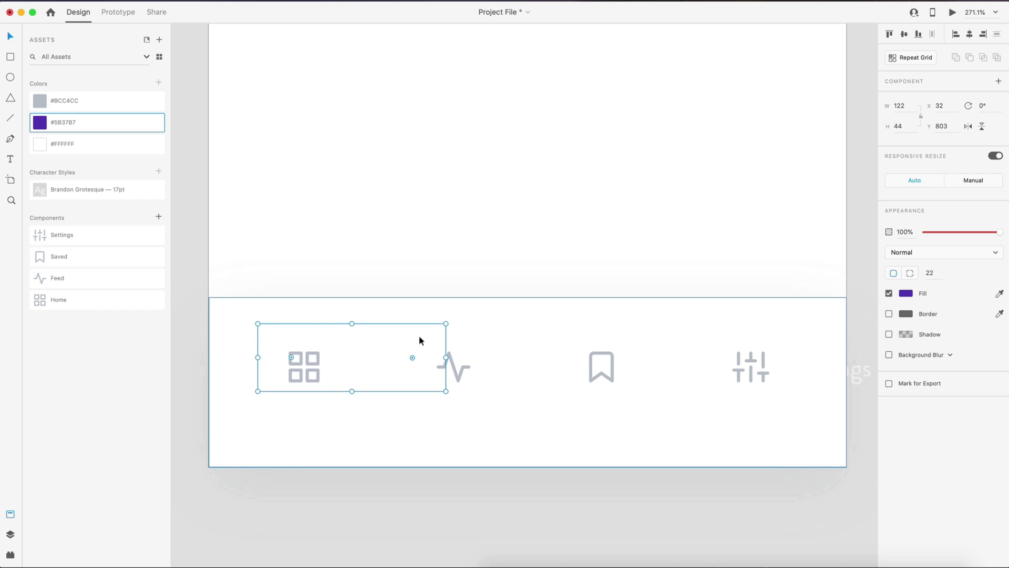
pyautogui.press('super+bracketright')
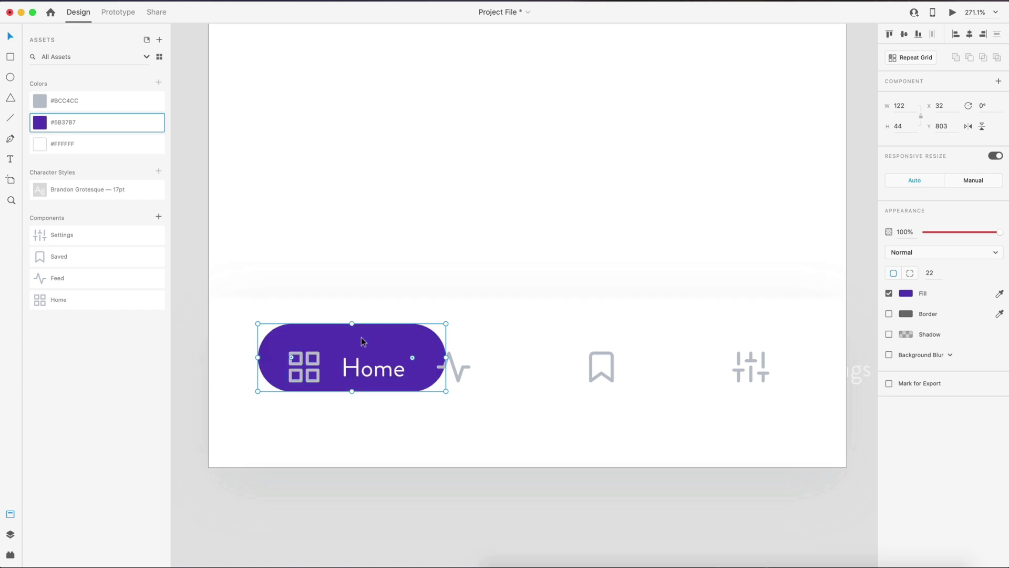
pyautogui.moveTo(396, 334); pyautogui.dragTo(389, 344)
# Step: Apply the #FFFFFF asset colour as the Home grid icon's border
pyautogui.scroll(-3, 368, 331)
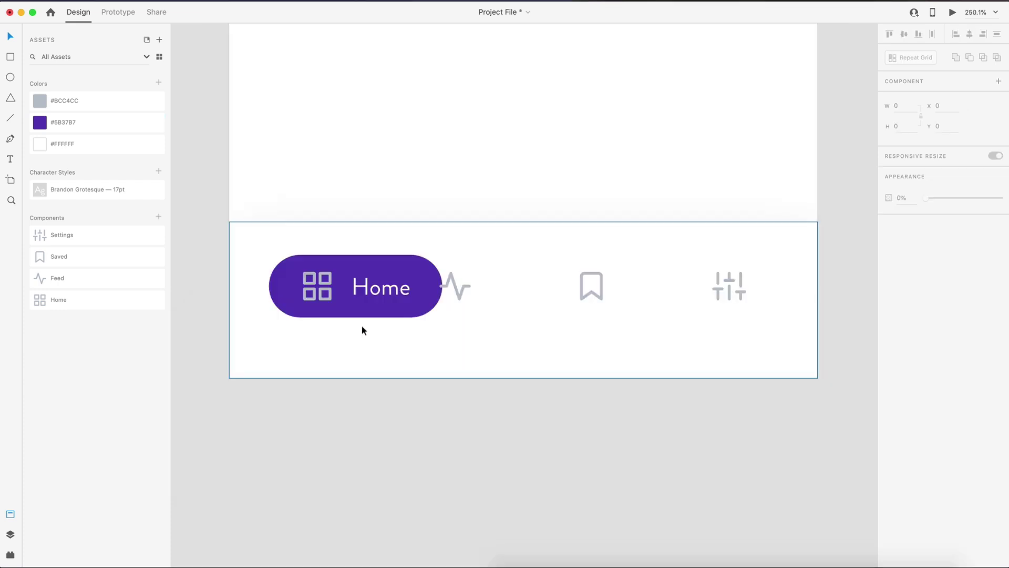
pyautogui.click(324, 288)
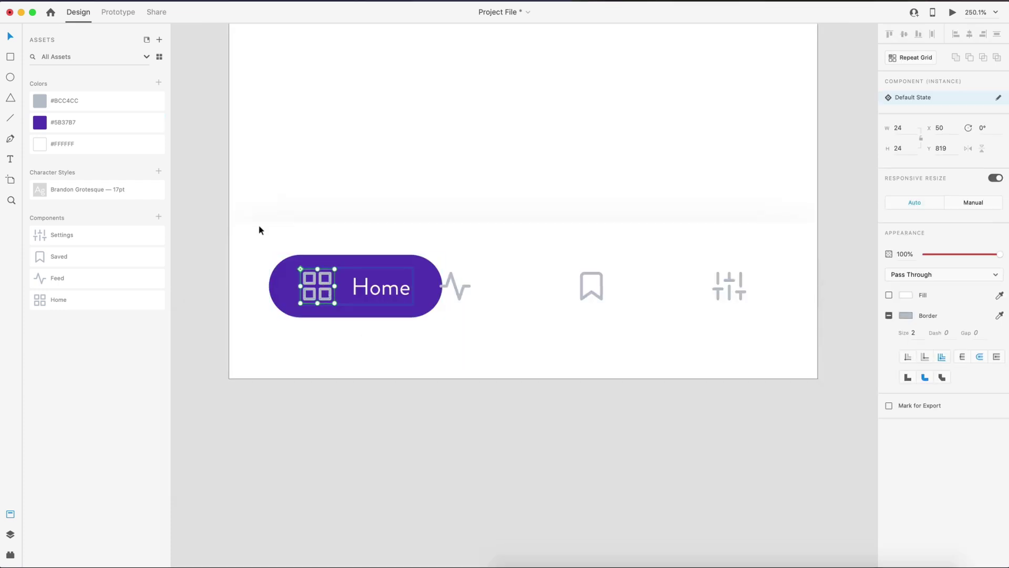
pyautogui.rightClick(103, 142)
pyautogui.click(144, 206)
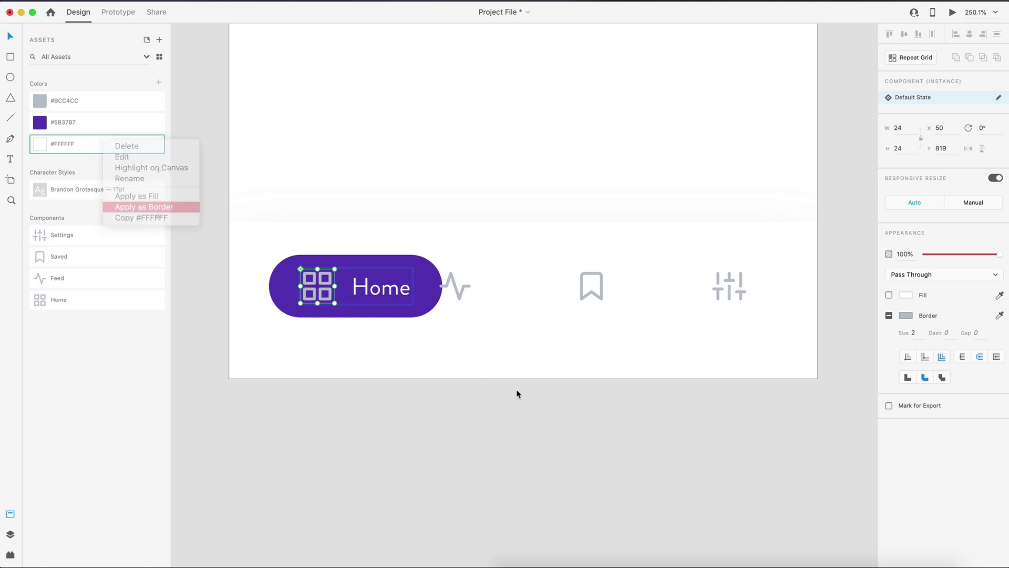
pyautogui.click(516, 399)
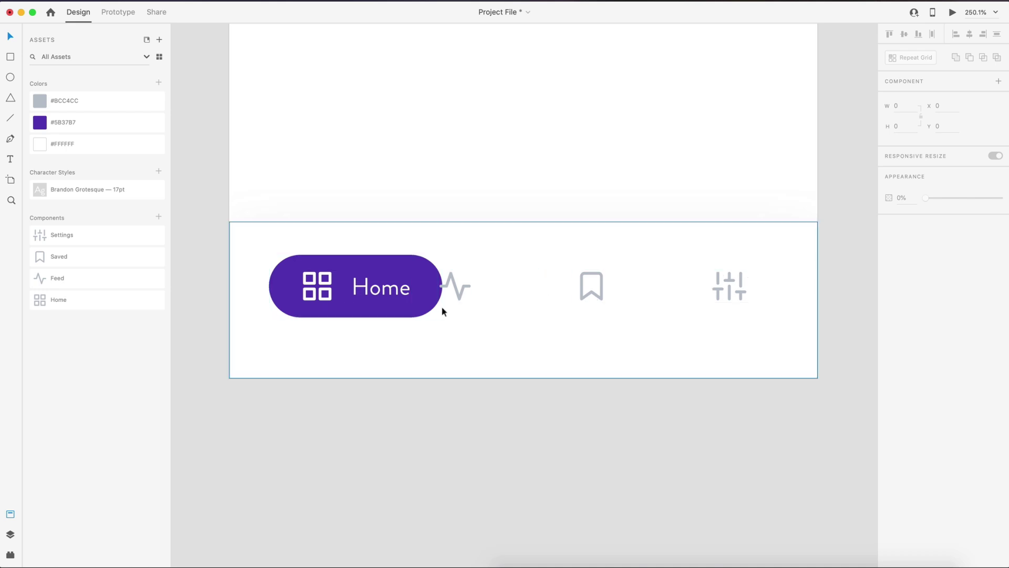
# Step: Move the Saved group 18 px right, checking its spacing to the Settings icon
pyautogui.doubleClick(604, 297)
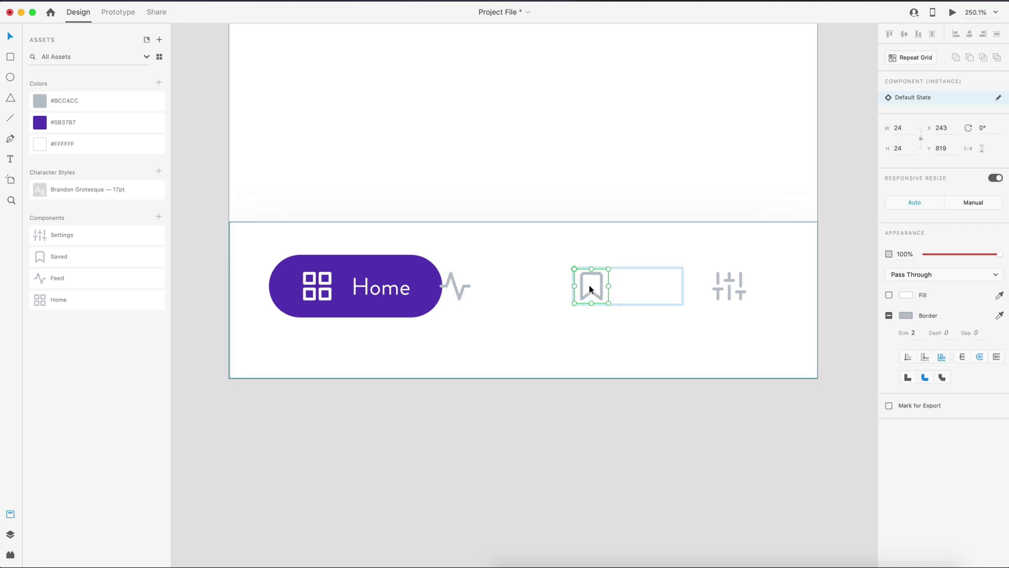
pyautogui.press('alt')
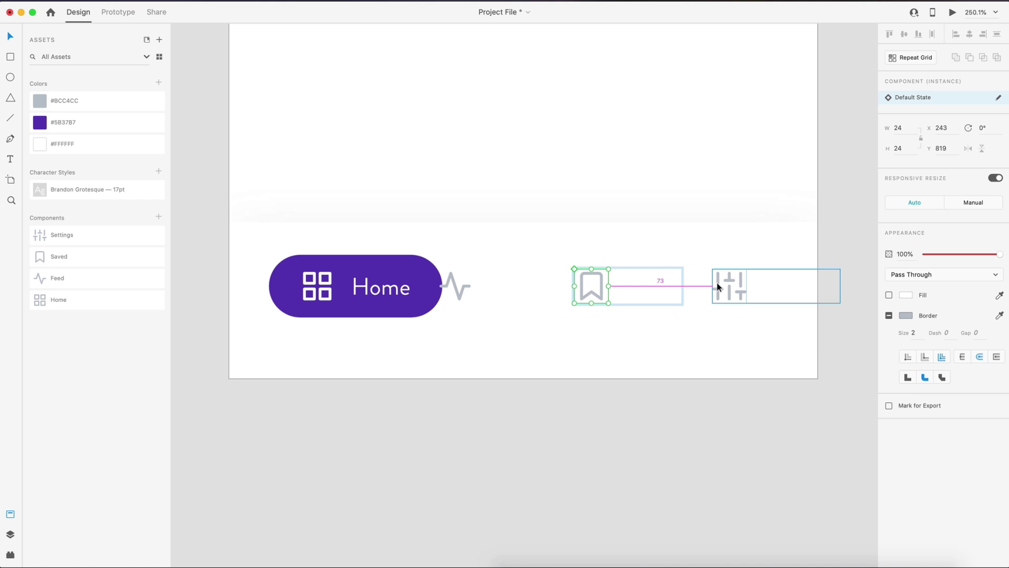
pyautogui.click(655, 392)
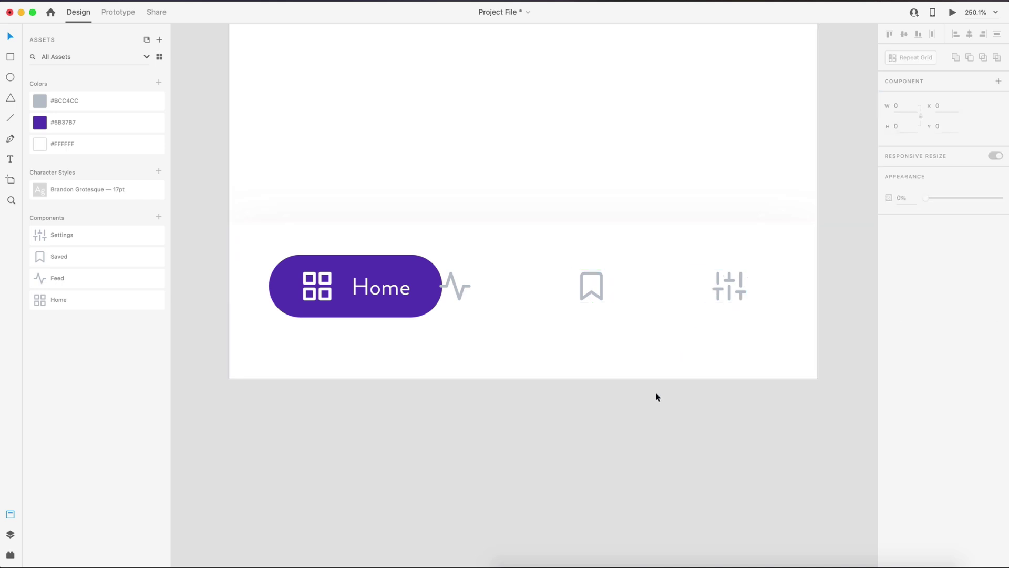
pyautogui.click(597, 295)
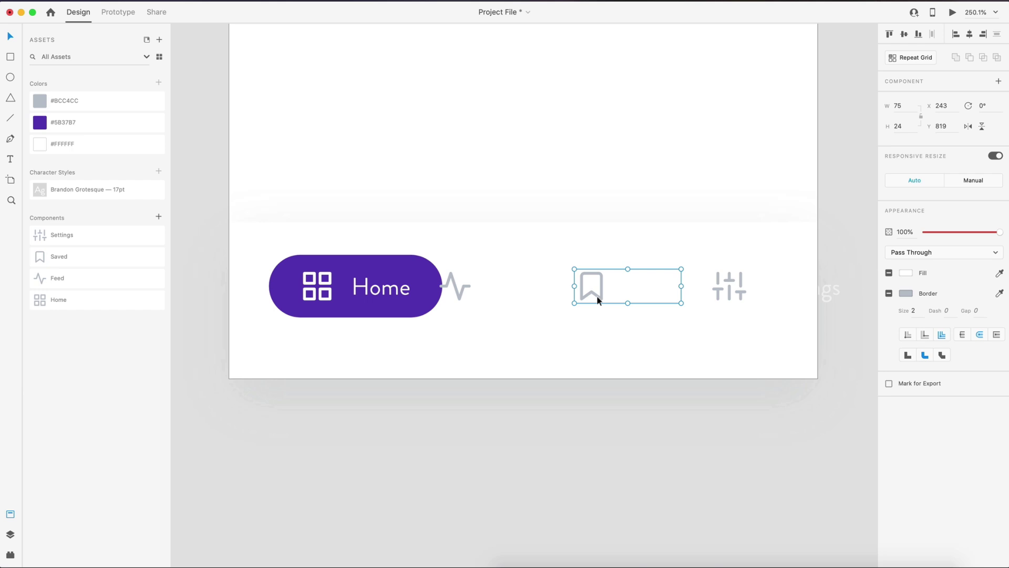
pyautogui.hotkey('shift', 'Right')
pyautogui.hotkey('shift', 'Right')
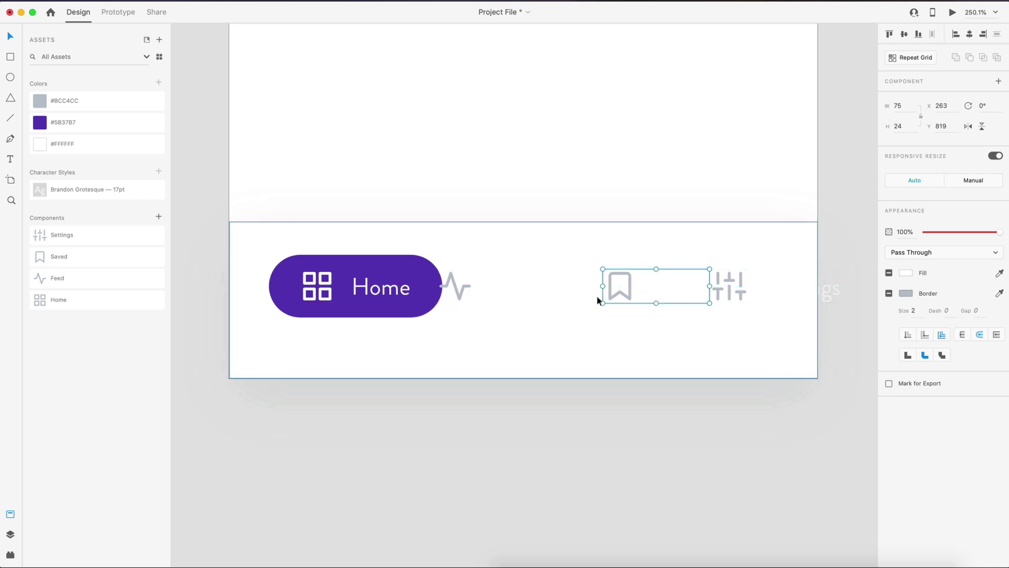
pyautogui.press('Left')
pyautogui.press('Left')
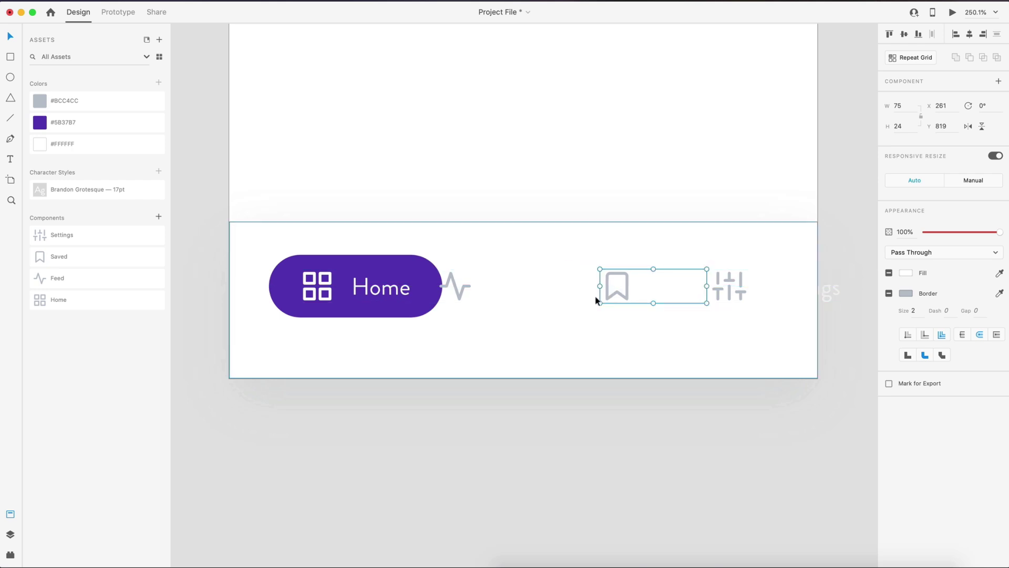
pyautogui.click(641, 377)
pyautogui.click(621, 295)
pyautogui.doubleClick(621, 295)
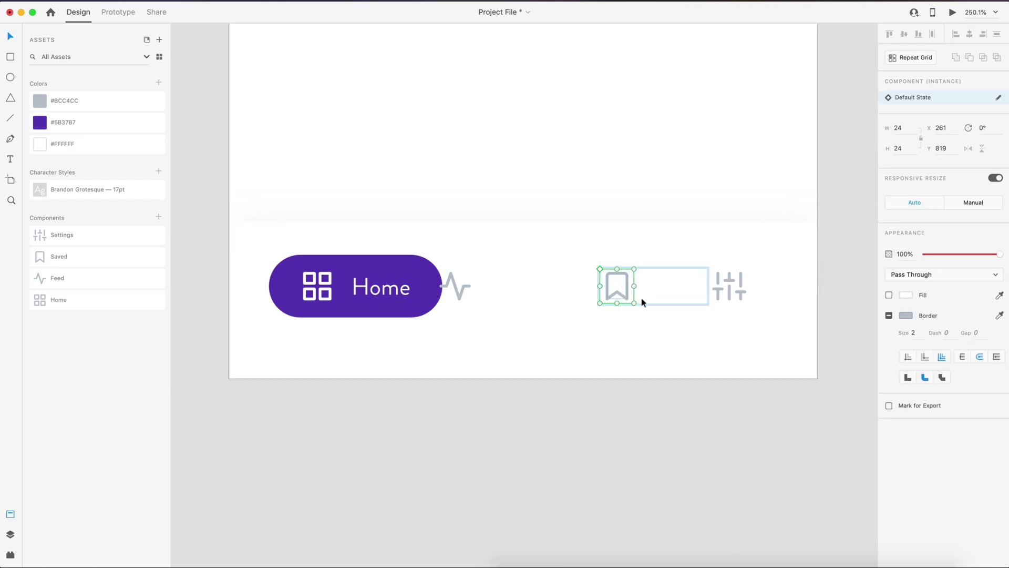
# Step: Nudge the Feed component right to x 182 so its spacing is even
pyautogui.moveTo(736, 289)
pyautogui.click(642, 426)
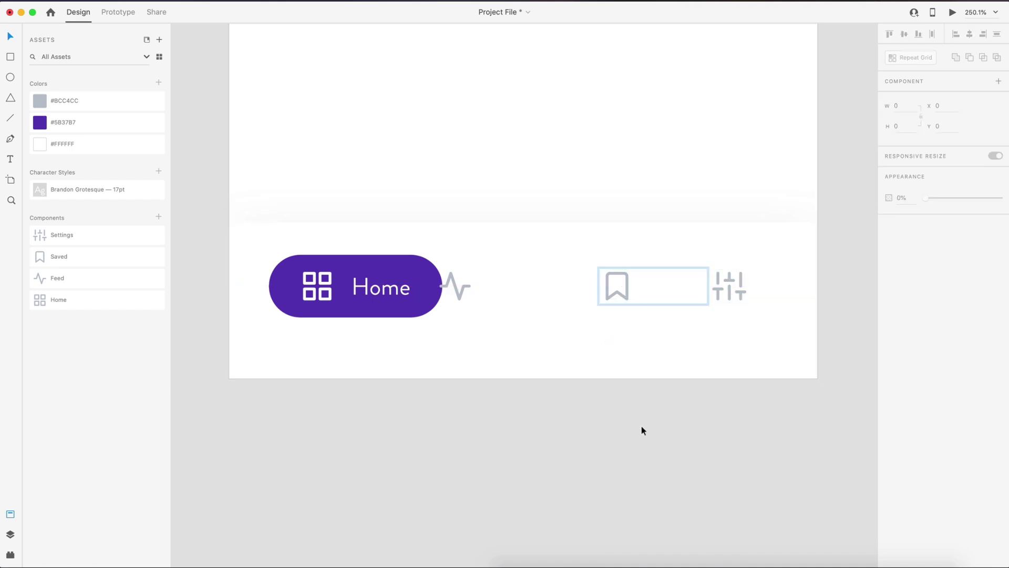
pyautogui.doubleClick(459, 296)
pyautogui.moveTo(623, 297)
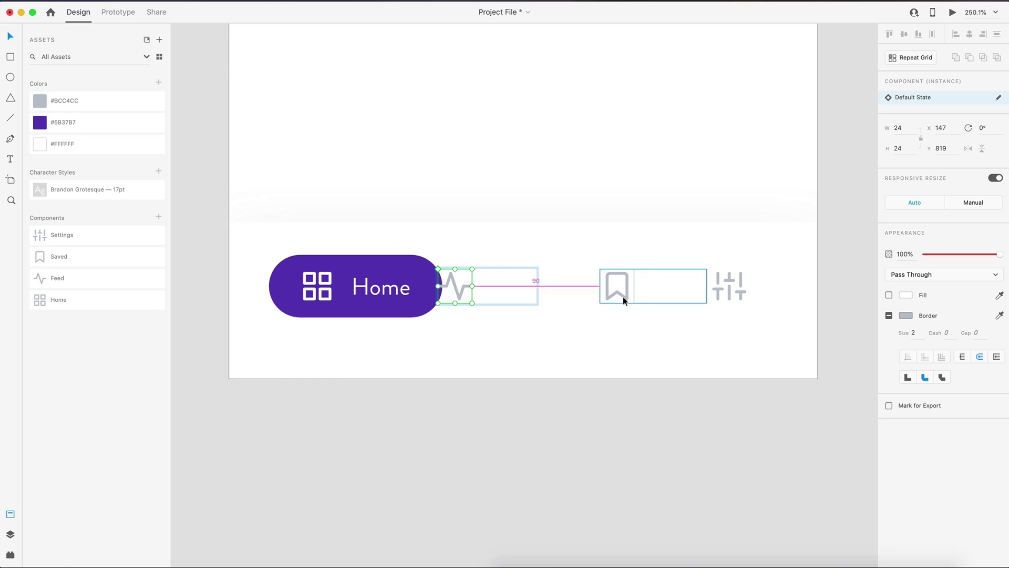
pyautogui.click(459, 286)
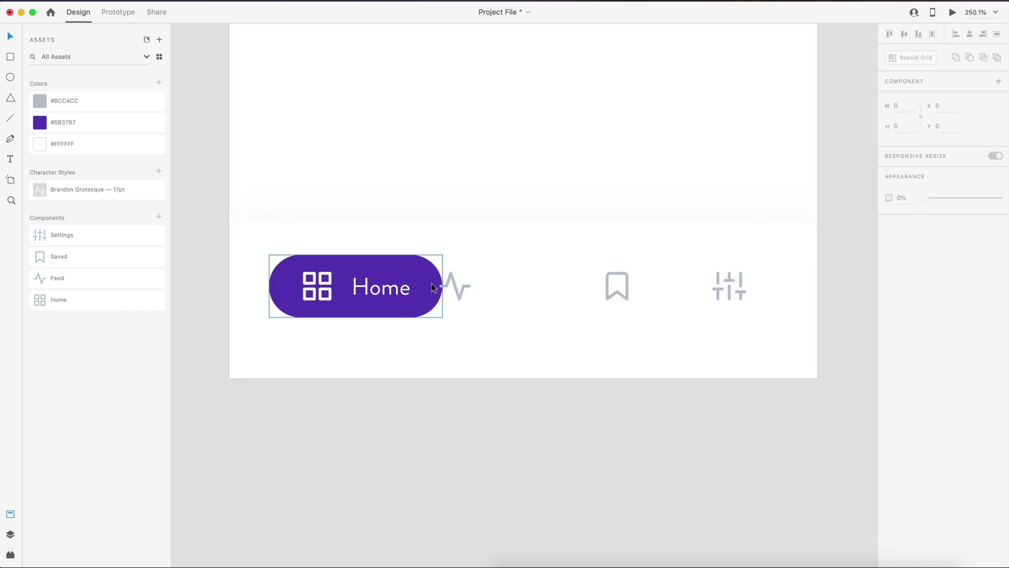
pyautogui.click(460, 296)
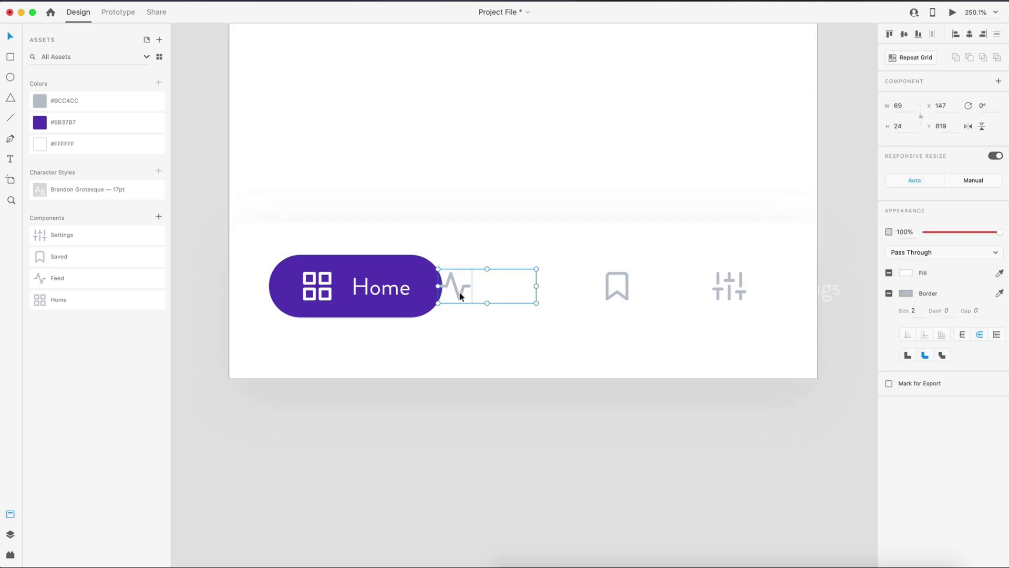
pyautogui.hotkey('shift', 'Right')
pyautogui.hotkey('shift', 'Right')
pyautogui.hotkey('shift', 'Right')
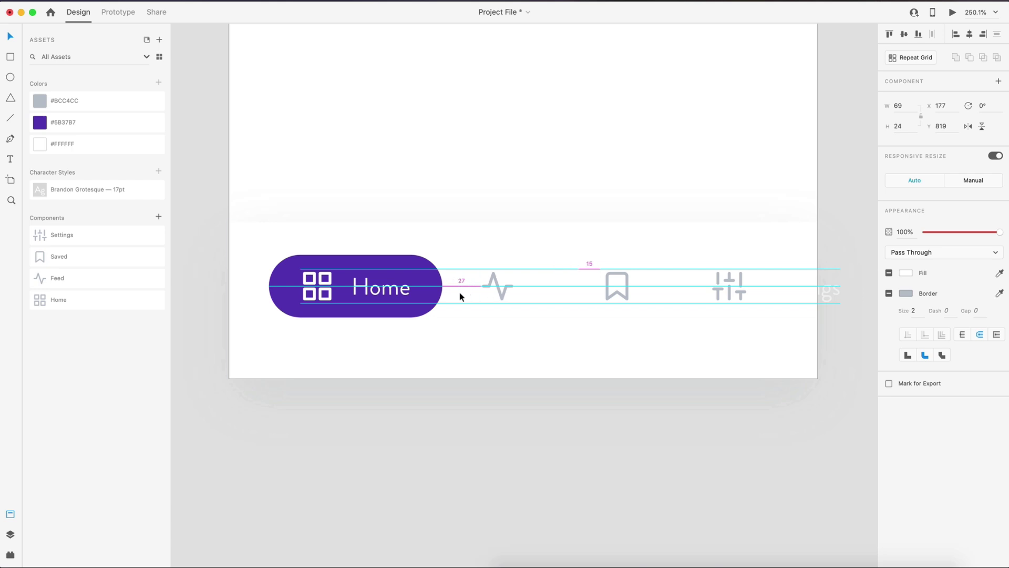
pyautogui.press('Right')
pyautogui.press('Right')
pyautogui.press('Right')
pyautogui.press('Right')
pyautogui.doubleClick(505, 292)
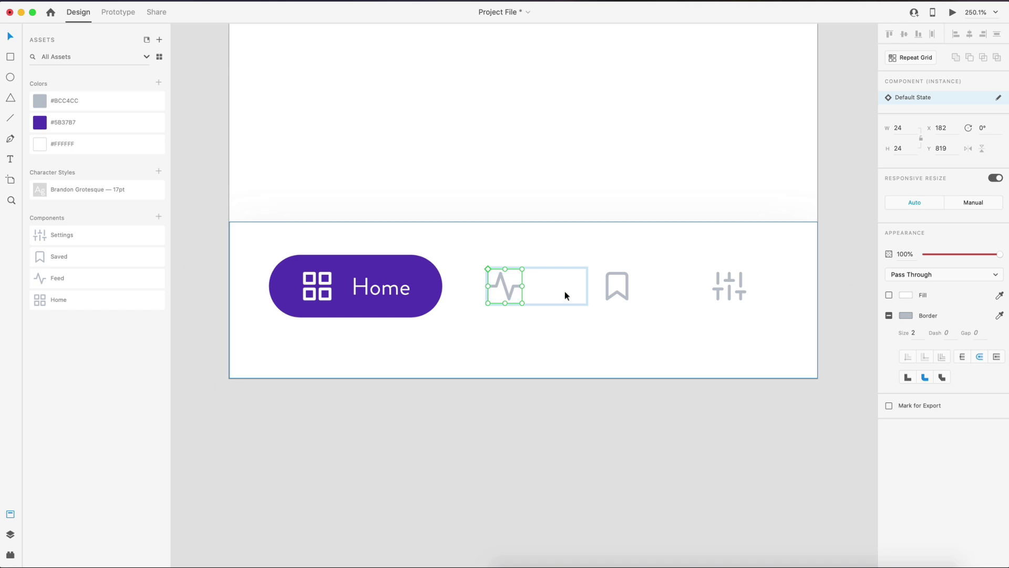
pyautogui.click(632, 426)
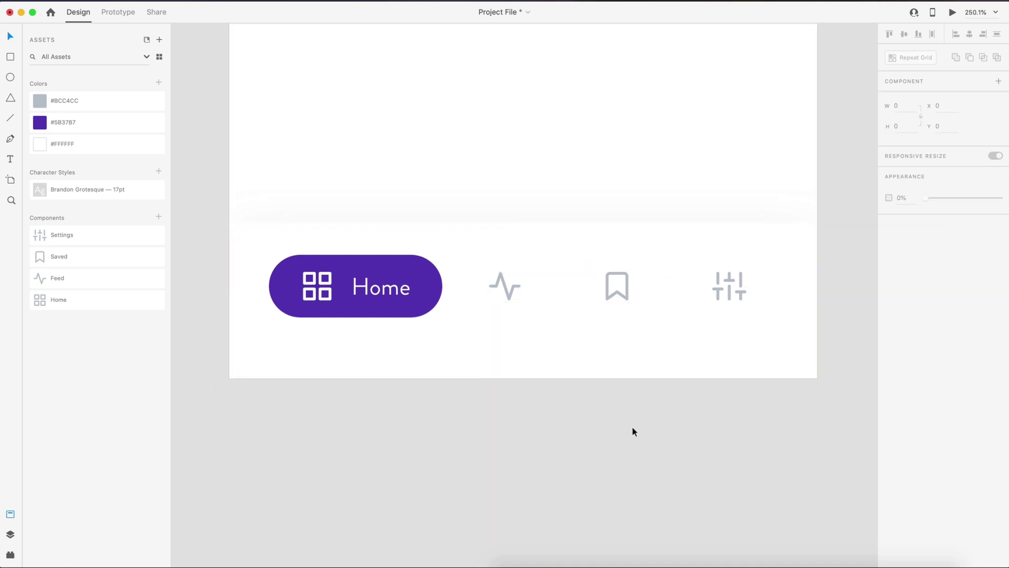
# Step: Set the Feed and Settings label text boxes to 0% opacity, leaving only their icons
pyautogui.scroll(-3, 632, 428)
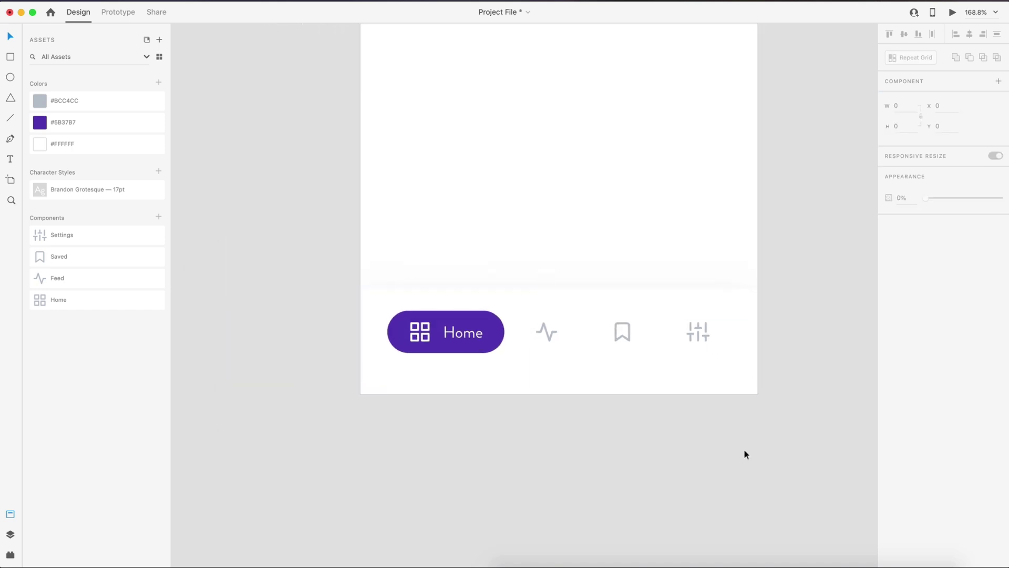
pyautogui.scroll(3, 573, 455)
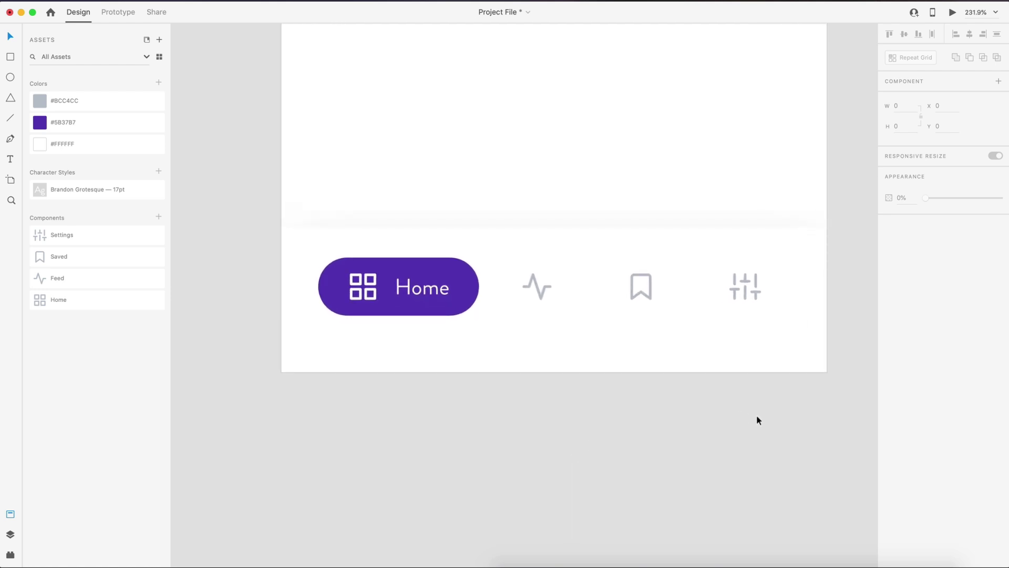
pyautogui.hscroll(1, 757, 418)
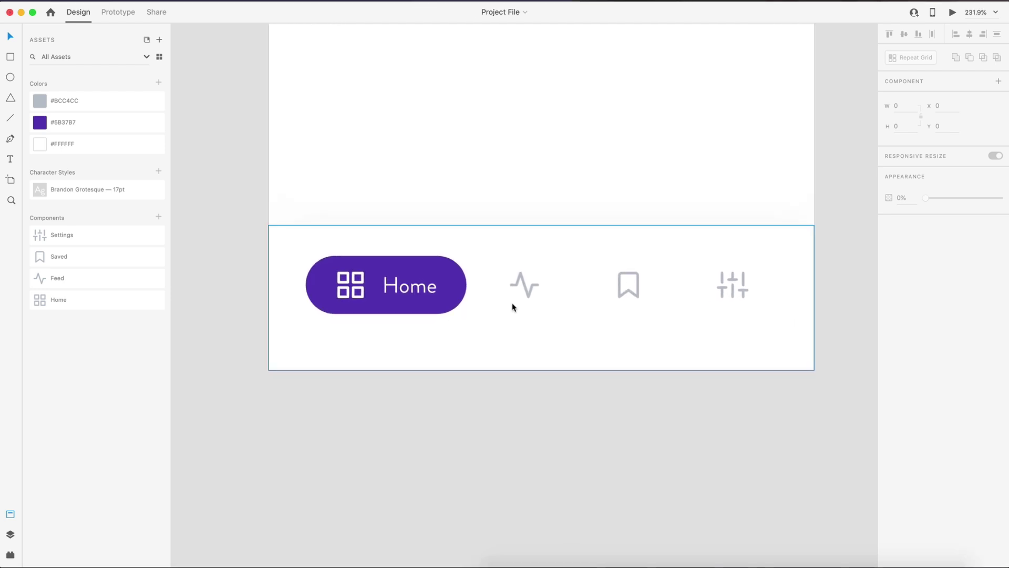
pyautogui.doubleClick(577, 285)
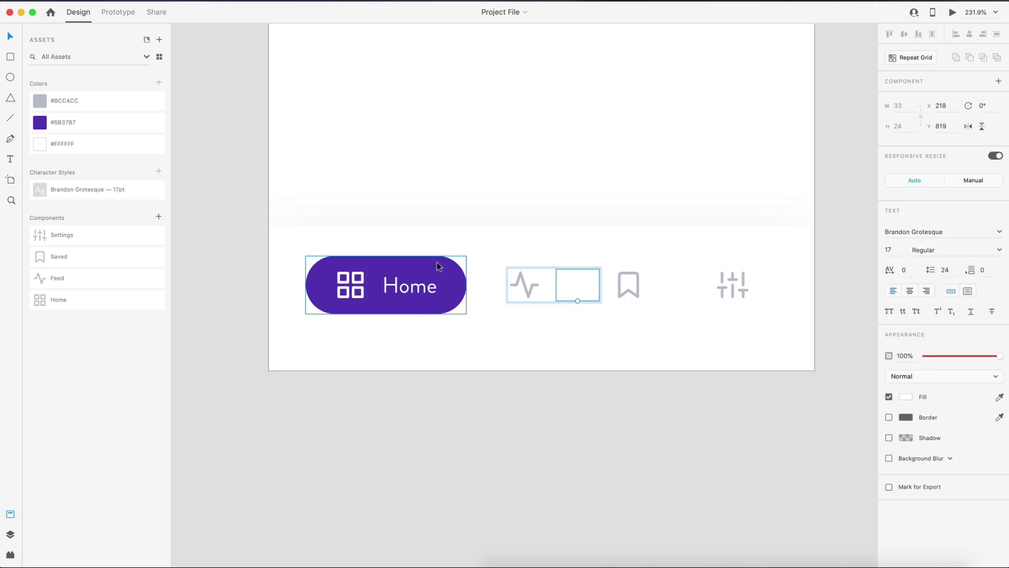
pyautogui.moveTo(1000, 356); pyautogui.dragTo(921, 356)
pyautogui.doubleClick(667, 284)
pyautogui.doubleClick(777, 286)
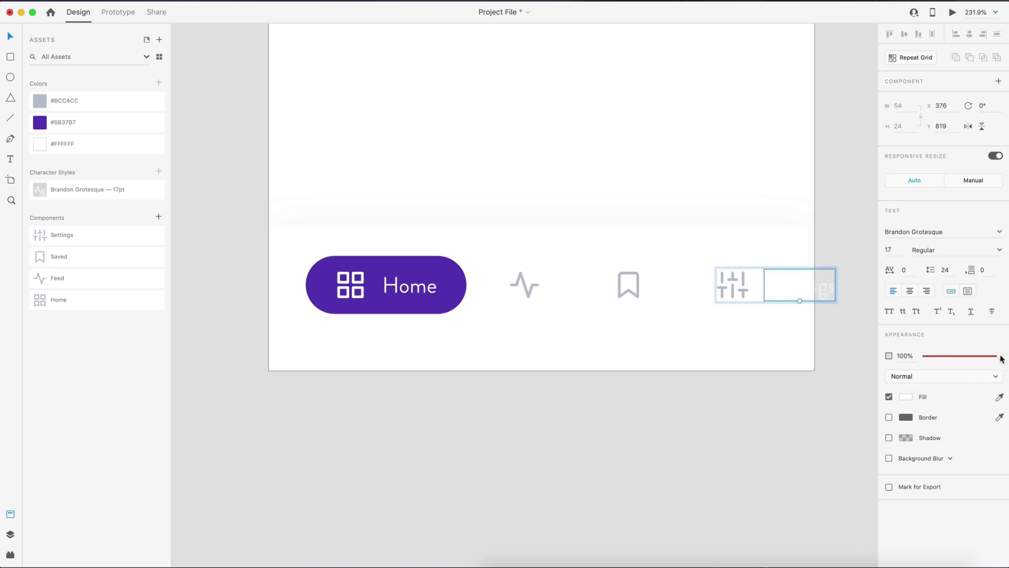
pyautogui.moveTo(1000, 356); pyautogui.dragTo(906, 353)
pyautogui.click(811, 404)
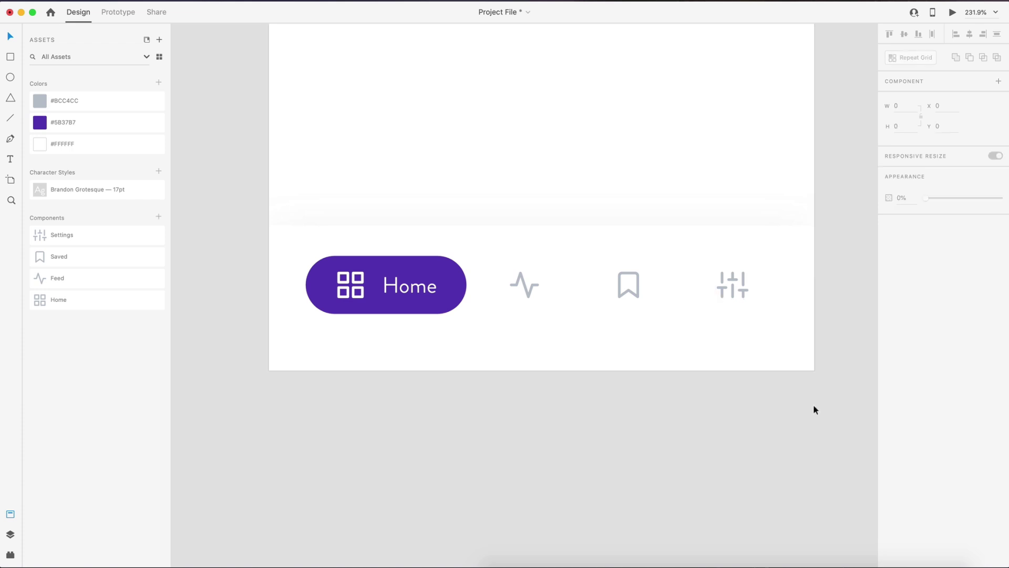
# Step: Turn the whole selected nav bar into a component and rename it 'Menu' in Assets
pyautogui.moveTo(842, 399); pyautogui.dragTo(237, 218)
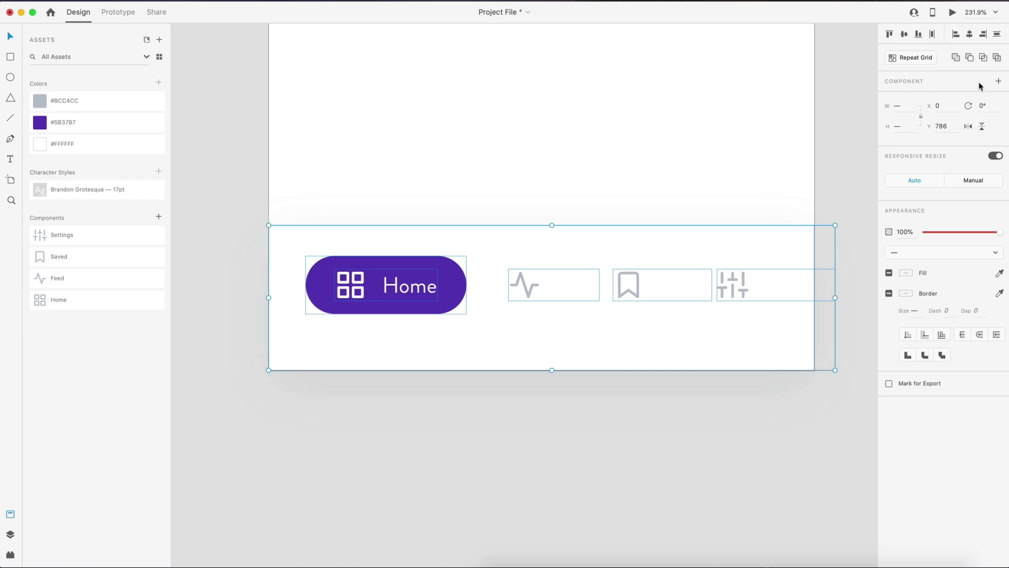
pyautogui.click(999, 82)
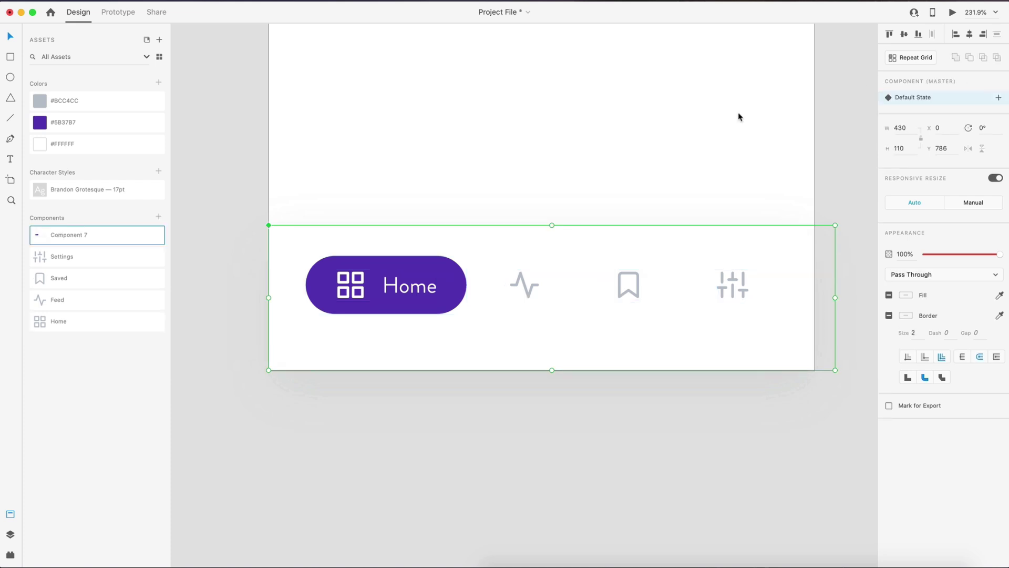
pyautogui.doubleClick(73, 237)
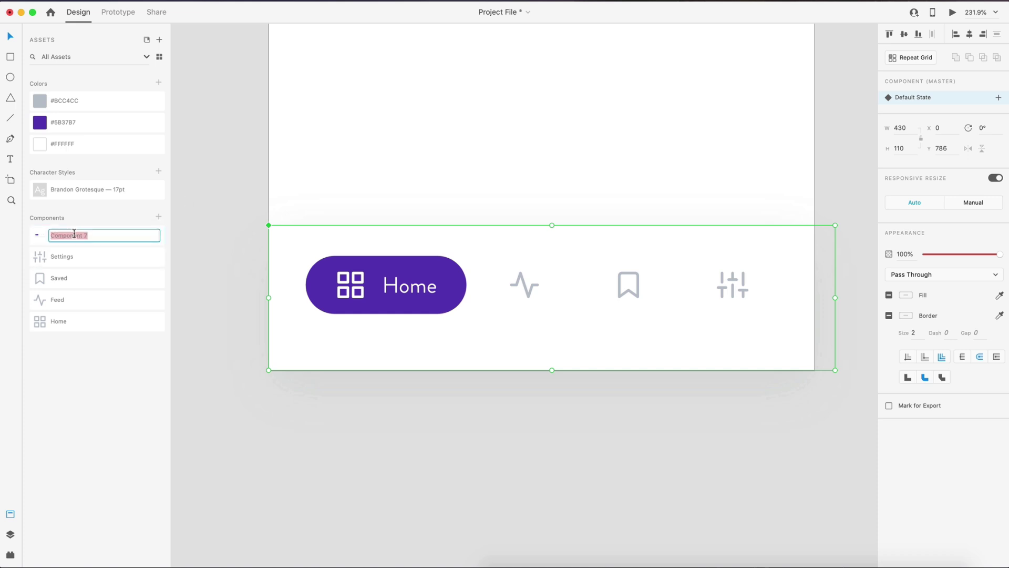
pyautogui.write('Menu')
pyautogui.press('Return')
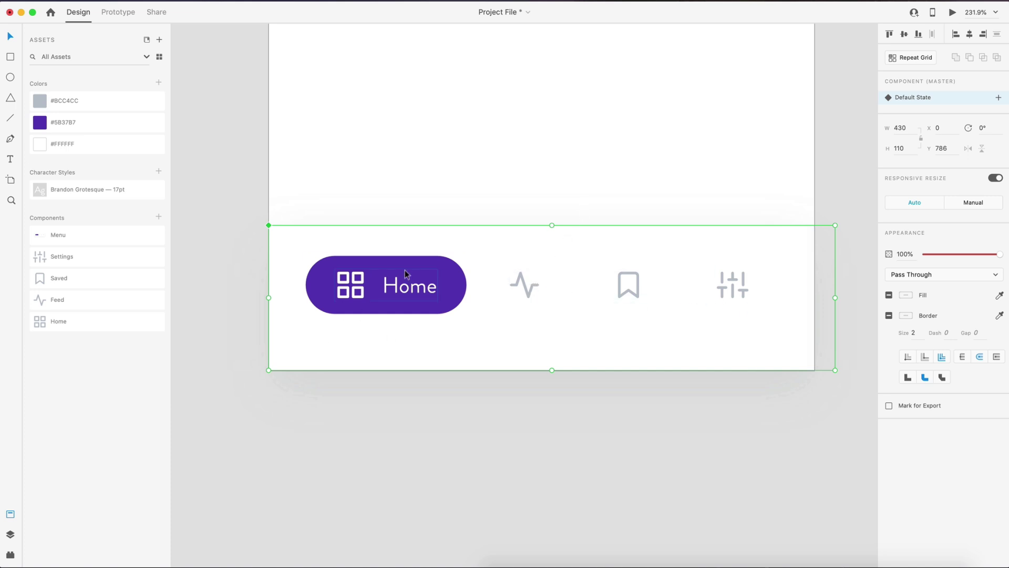
# Step: Add Feed, Saved and Settings states to the Menu component below Default State
pyautogui.click(998, 98)
pyautogui.click(908, 104)
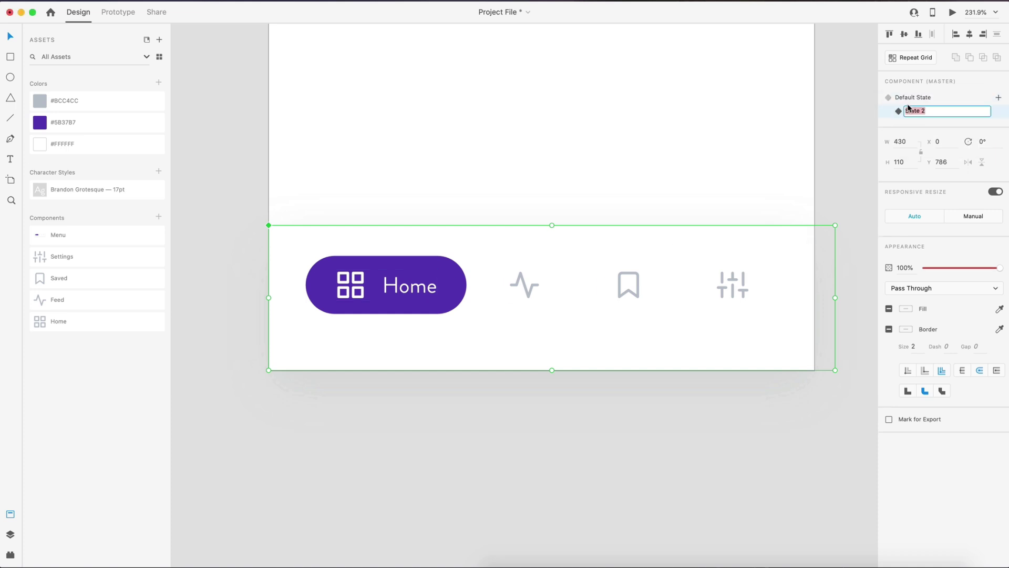
pyautogui.write('Feed')
pyautogui.press('Return')
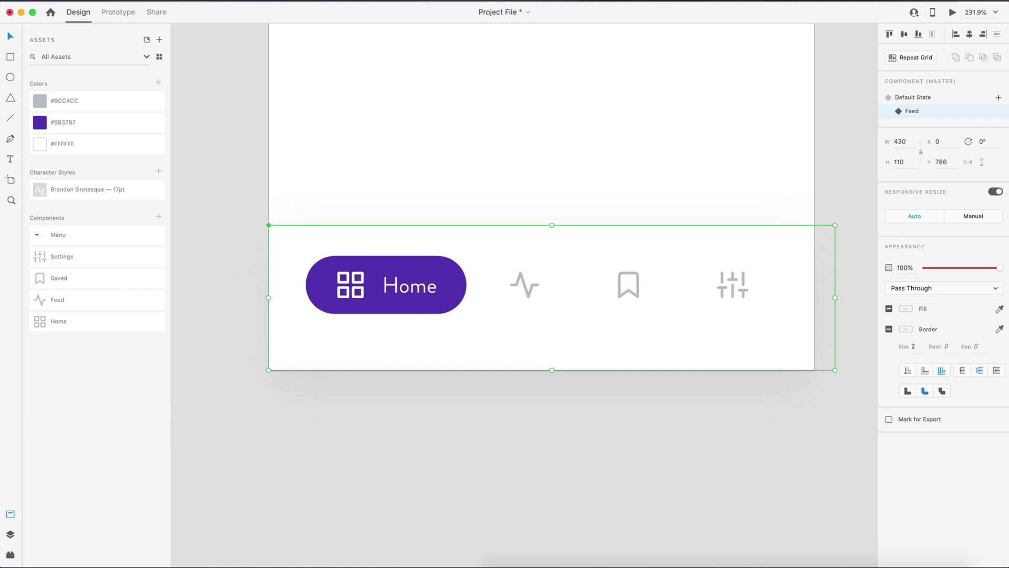
pyautogui.click(998, 98)
pyautogui.click(933, 105)
pyautogui.write('S')
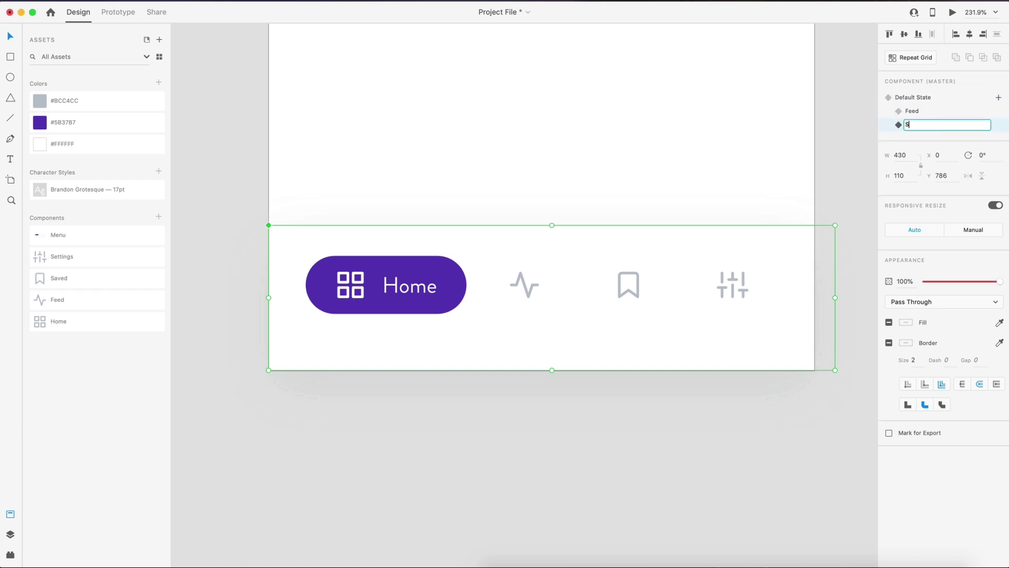
pyautogui.write('aved')
pyautogui.click(999, 97)
pyautogui.click(934, 106)
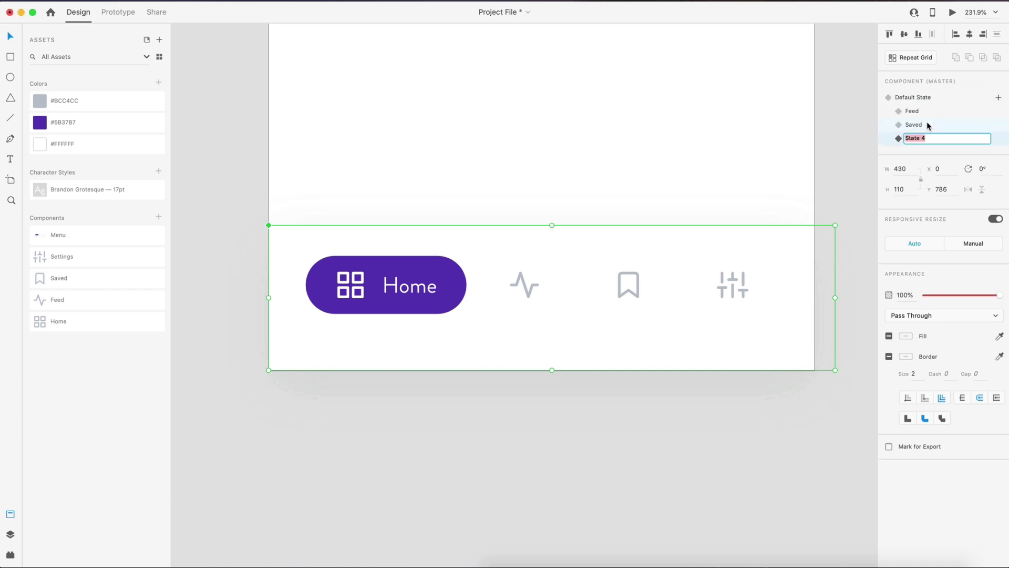
pyautogui.write('Settings')
pyautogui.press('Return')
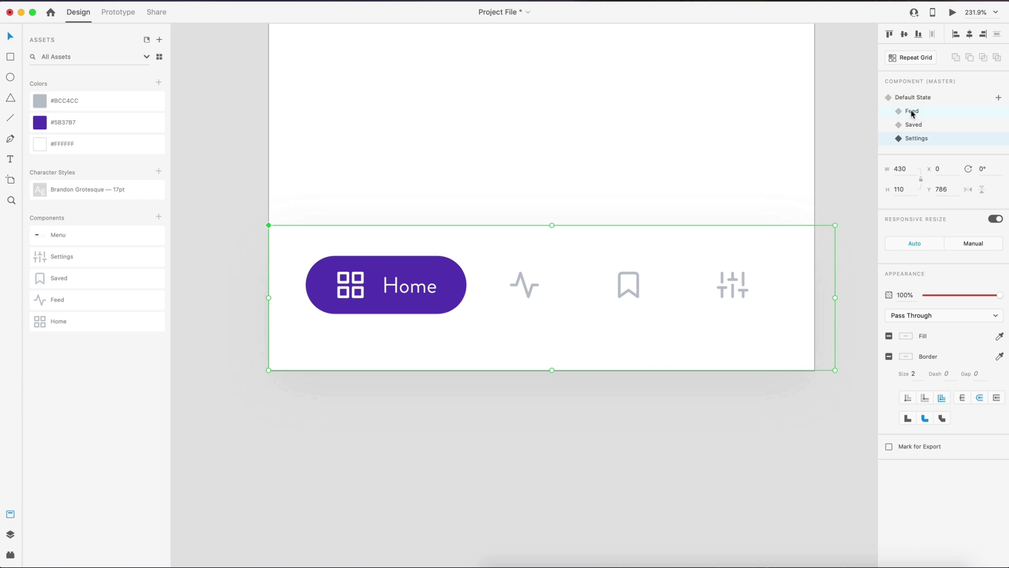
# Step: In the Feed state, move the purple pill behind Feed, showing its label and white pulse icon
pyautogui.click(940, 115)
pyautogui.doubleClick(429, 264)
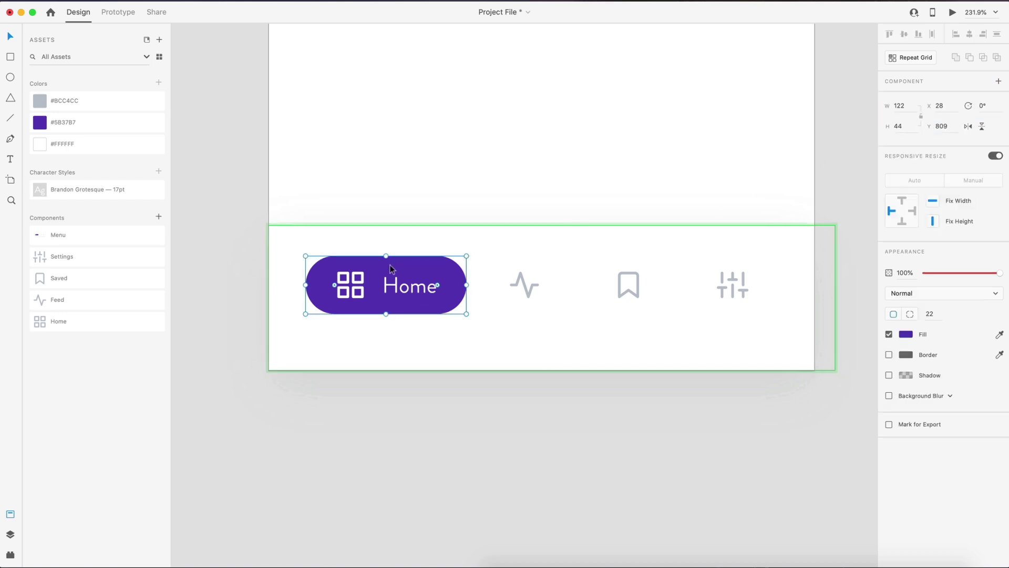
pyautogui.moveTo(414, 265); pyautogui.dragTo(580, 261)
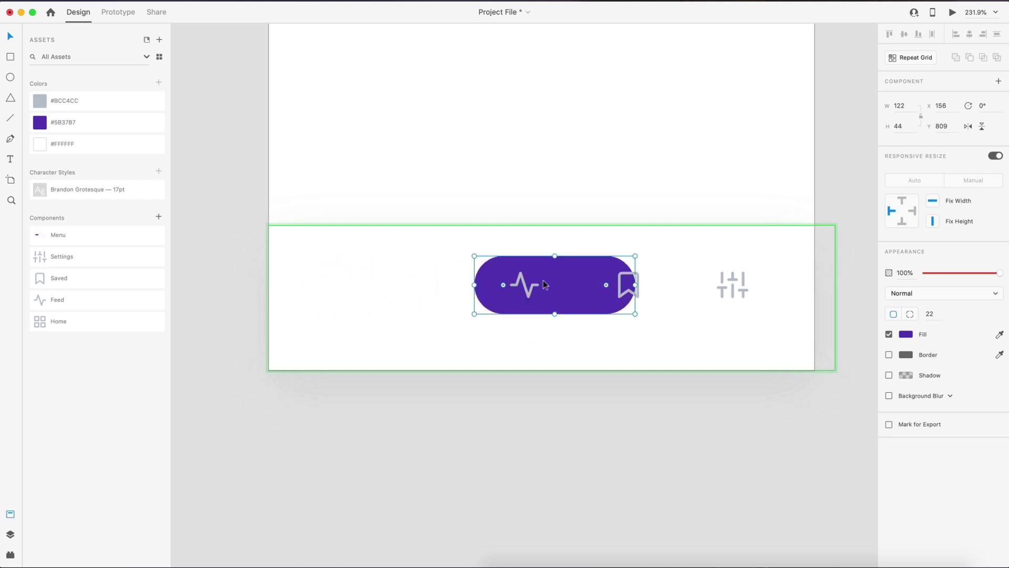
pyautogui.doubleClick(578, 288)
pyautogui.moveTo(927, 397); pyautogui.dragTo(1002, 397)
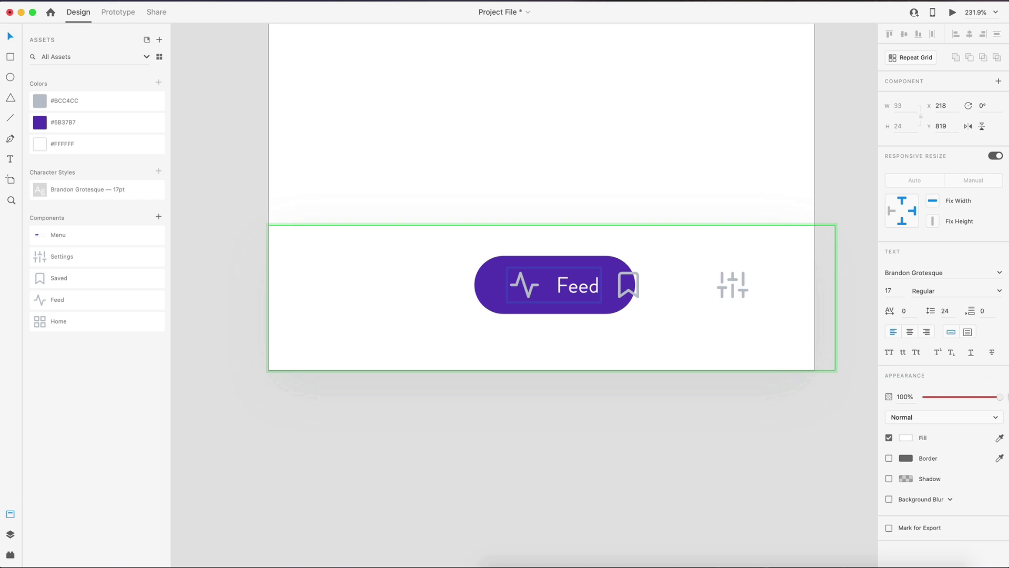
pyautogui.click(529, 293)
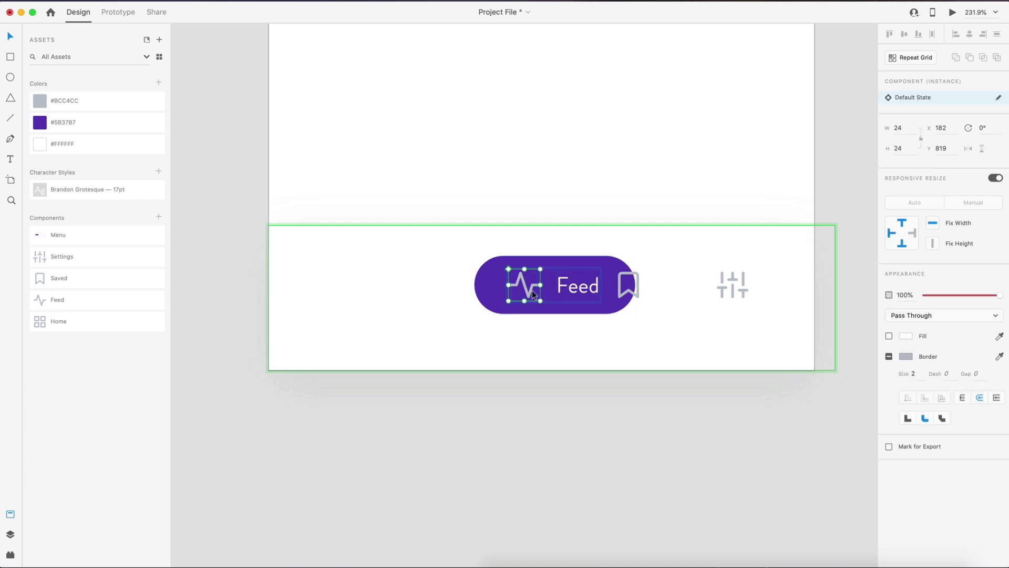
pyautogui.click(907, 359)
pyautogui.moveTo(816, 343); pyautogui.dragTo(735, 263)
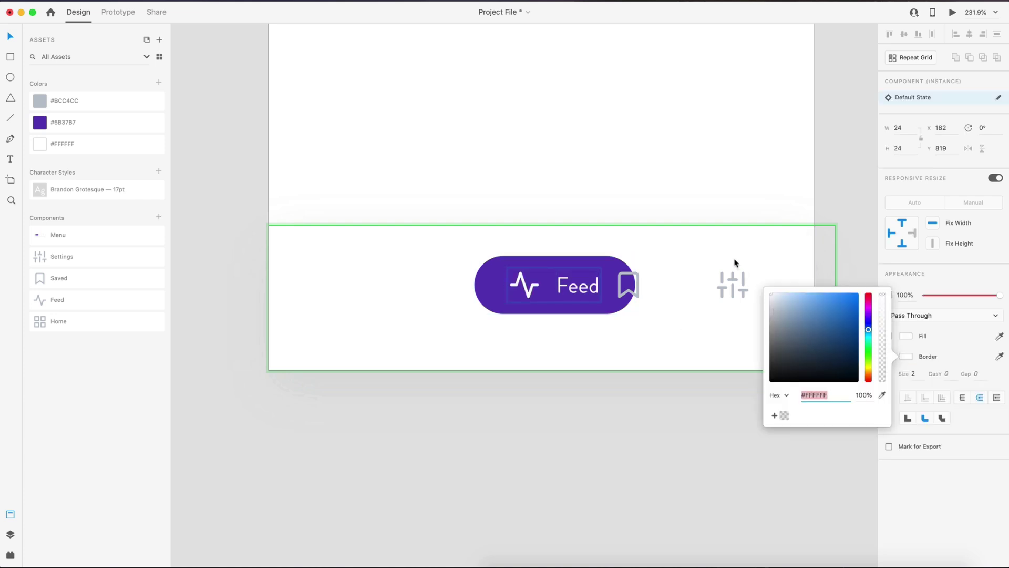
pyautogui.click(615, 419)
# Step: Apply #BCC4CC as the border of the Home grid icon
pyautogui.click(358, 277)
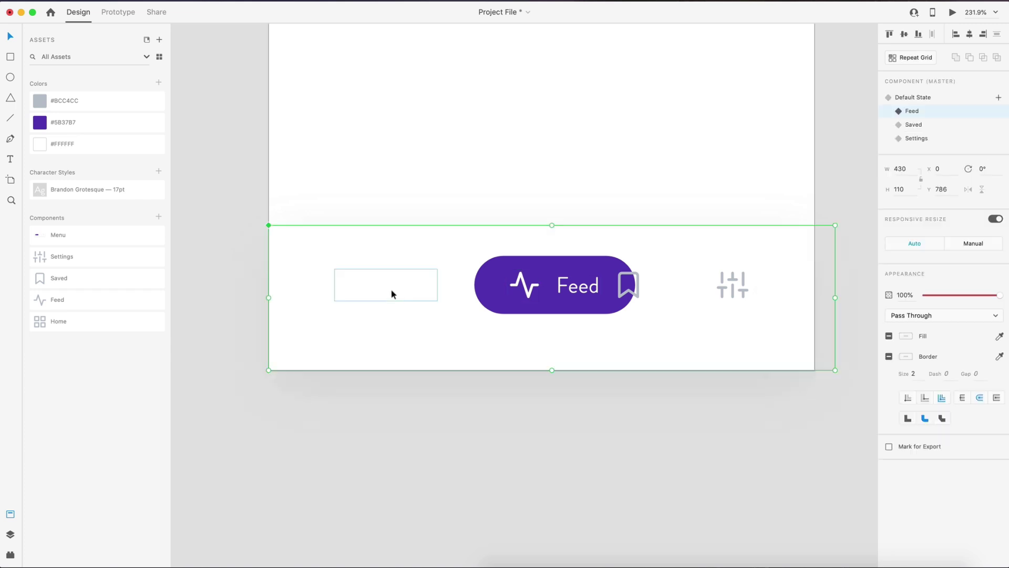
pyautogui.doubleClick(399, 294)
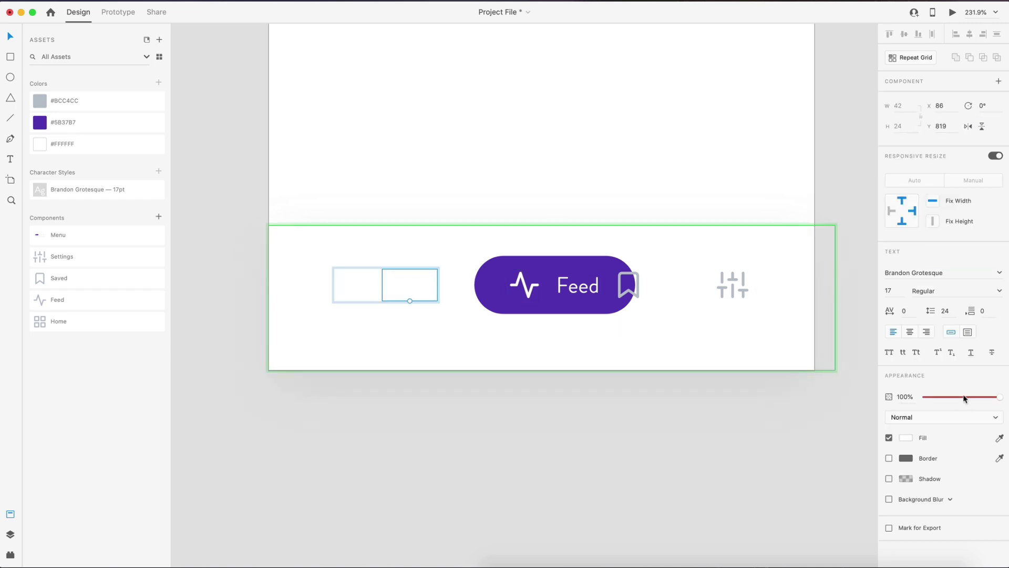
pyautogui.click(354, 292)
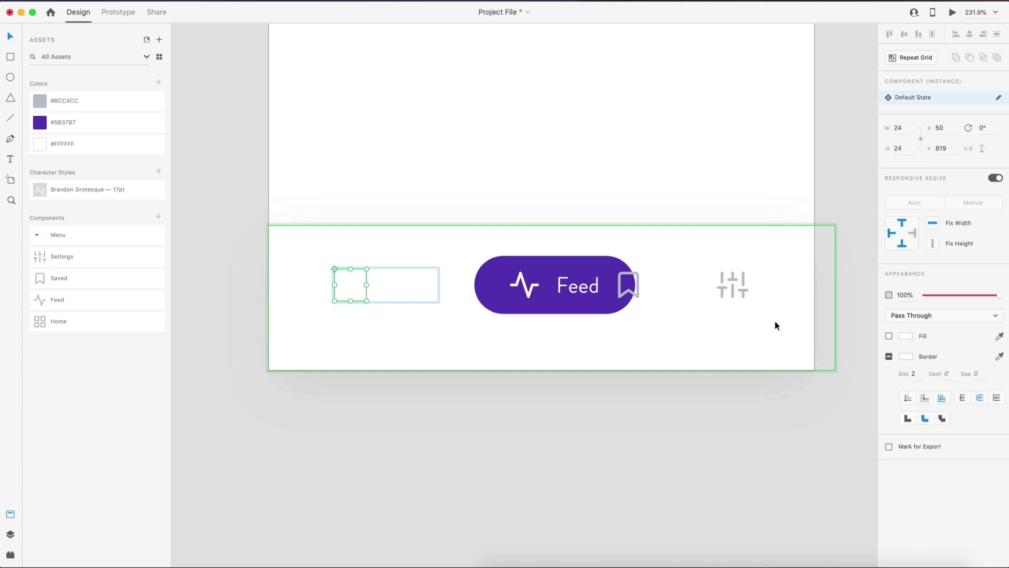
pyautogui.rightClick(109, 101)
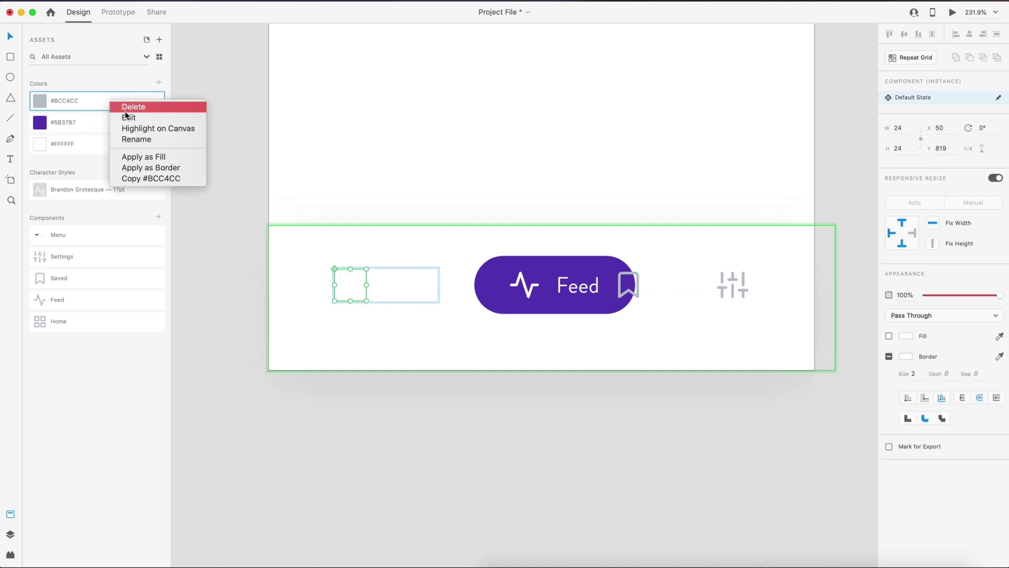
pyautogui.click(155, 175)
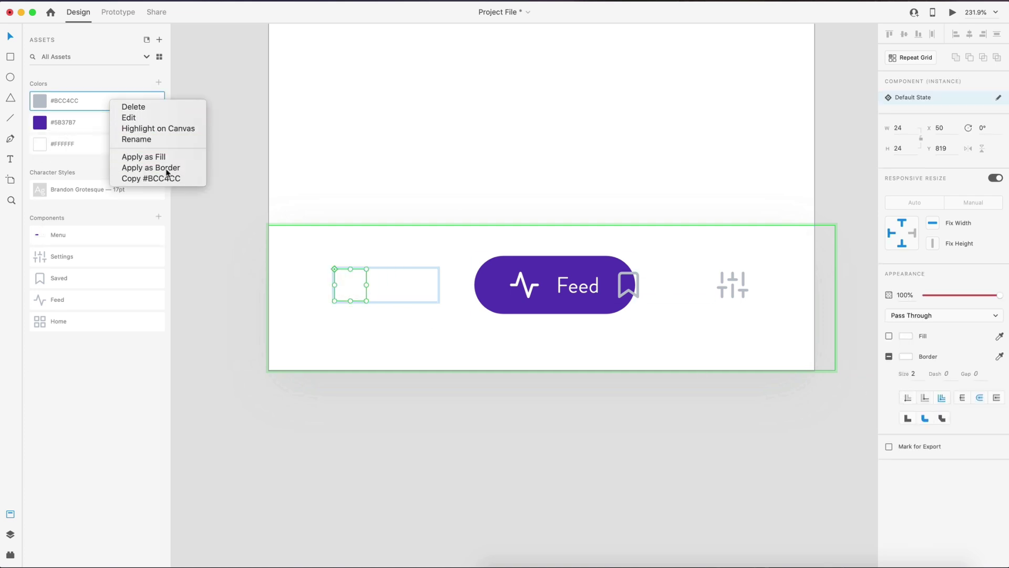
pyautogui.click(514, 430)
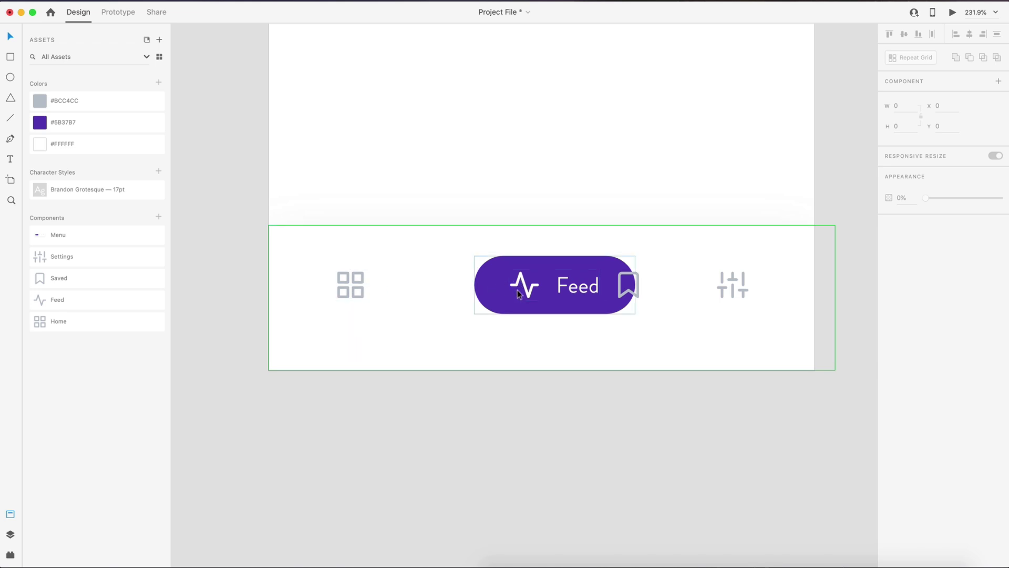
# Step: Shift the Feed icon, label and purple pill left beside Home, checking the spacing
pyautogui.doubleClick(356, 286)
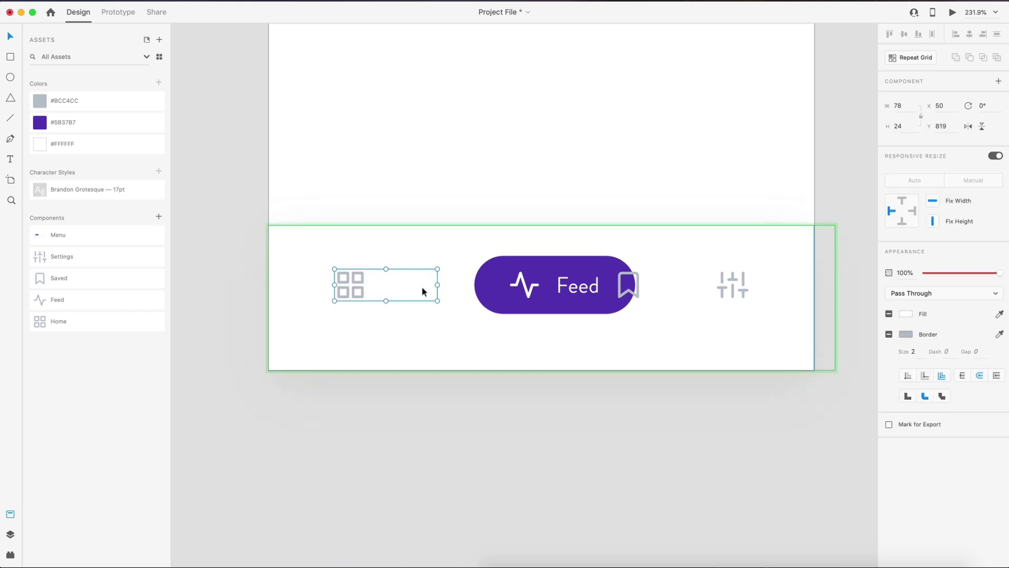
pyautogui.click(358, 280)
pyautogui.click(358, 279)
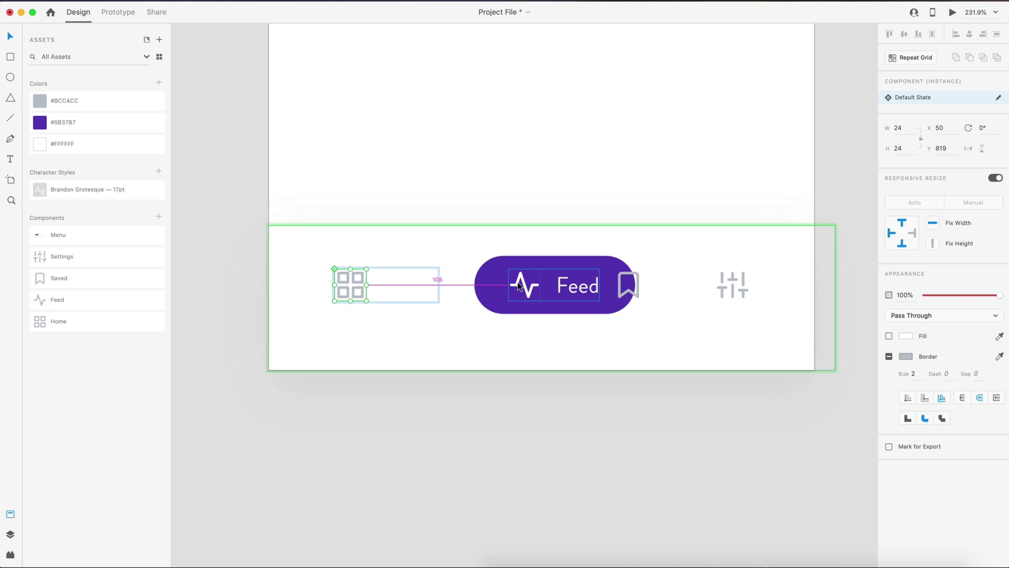
pyautogui.moveTo(593, 287); pyautogui.dragTo(527, 287)
pyautogui.press('Left')
pyautogui.press('Left')
pyautogui.press('Left')
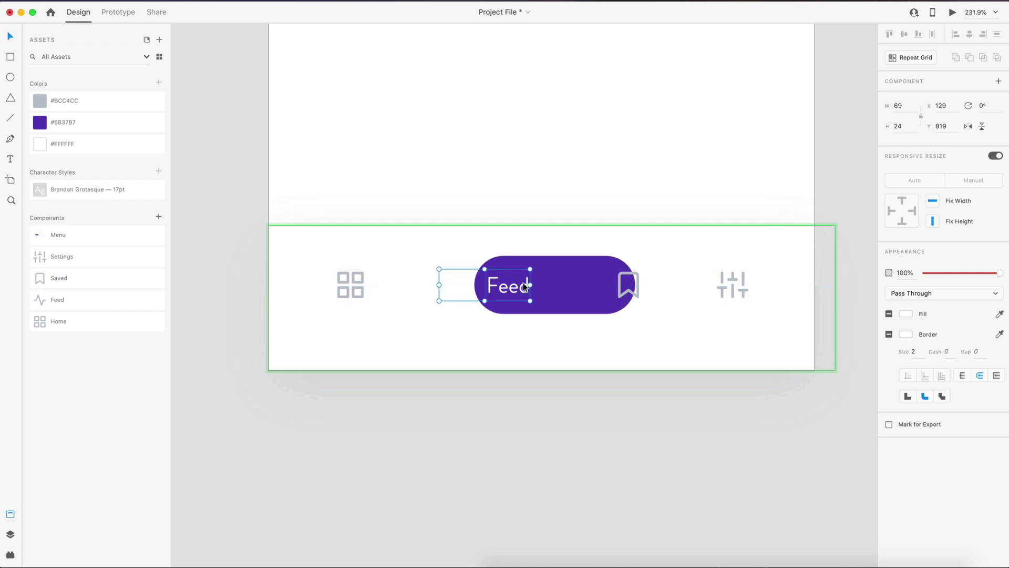
pyautogui.moveTo(589, 292); pyautogui.dragTo(519, 288)
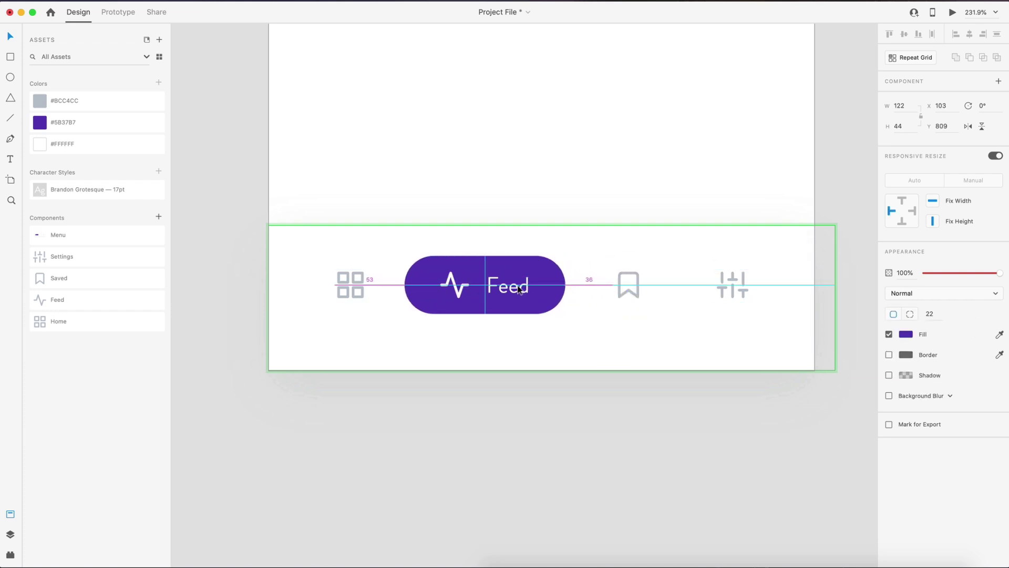
pyautogui.click(361, 288)
pyautogui.press('alt')
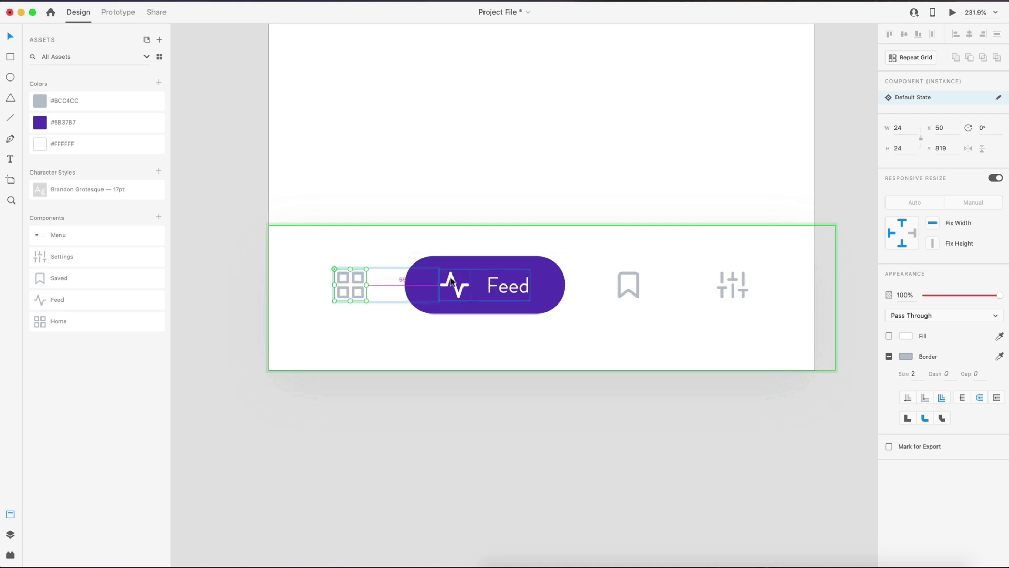
pyautogui.click(553, 425)
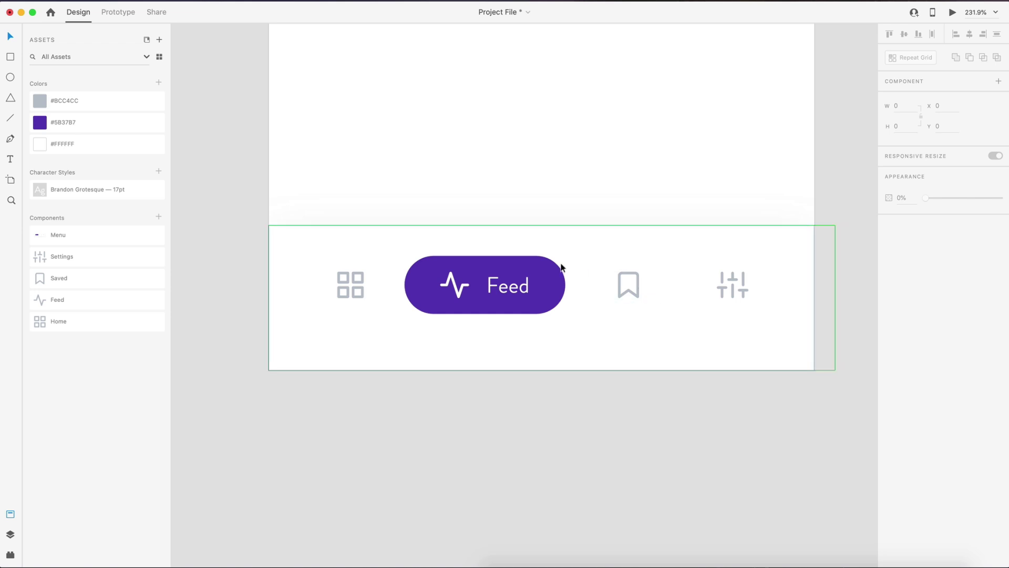
pyautogui.click(624, 256)
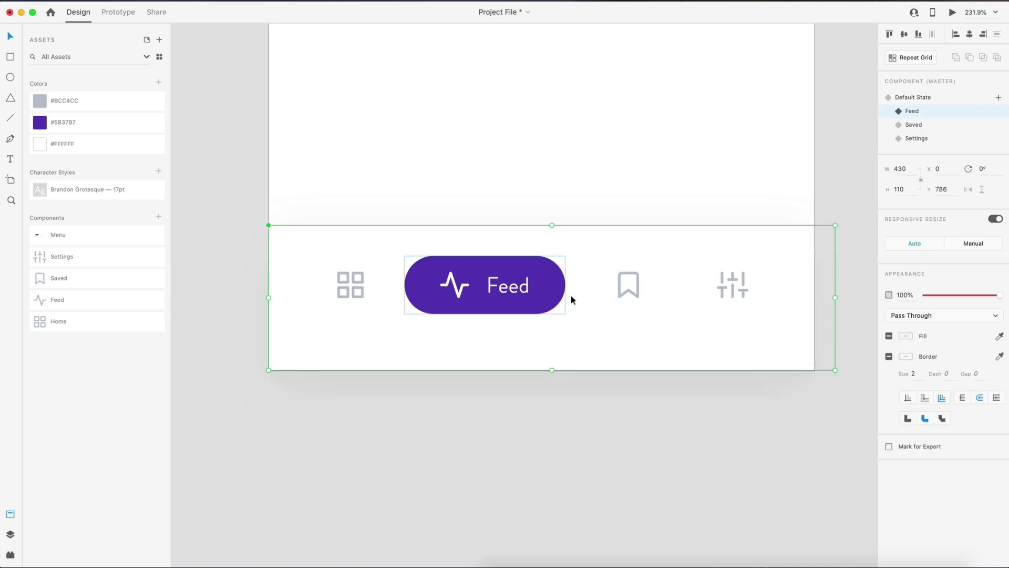
# Step: In the Saved state, move the purple pill onto the bookmark and show the Saved label at 100%
pyautogui.click(948, 127)
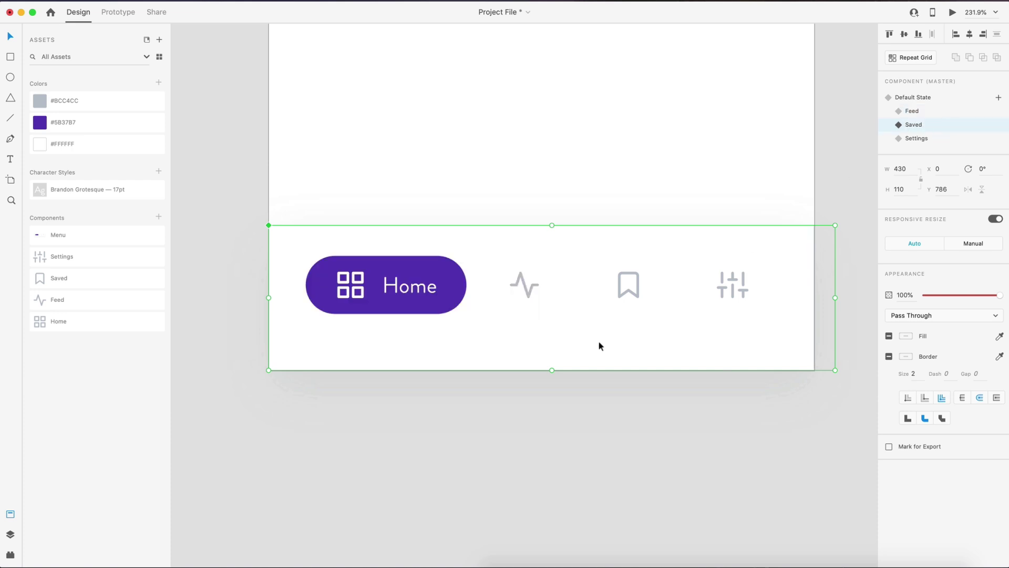
pyautogui.doubleClick(408, 310)
pyautogui.moveTo(408, 310); pyautogui.dragTo(683, 301)
pyautogui.click(677, 286)
pyautogui.moveTo(929, 398); pyautogui.dragTo(1003, 399)
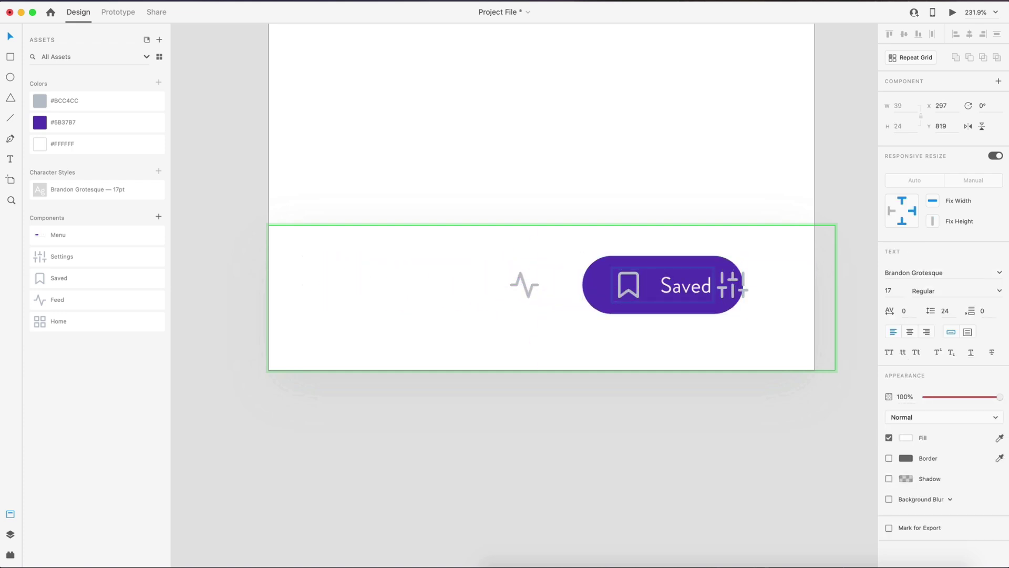
pyautogui.click(627, 295)
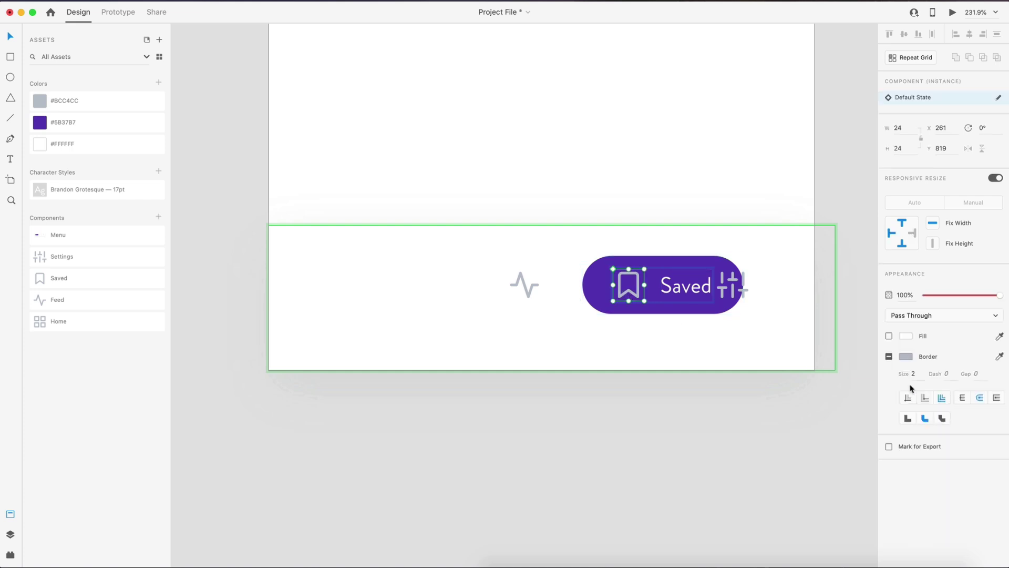
pyautogui.click(907, 357)
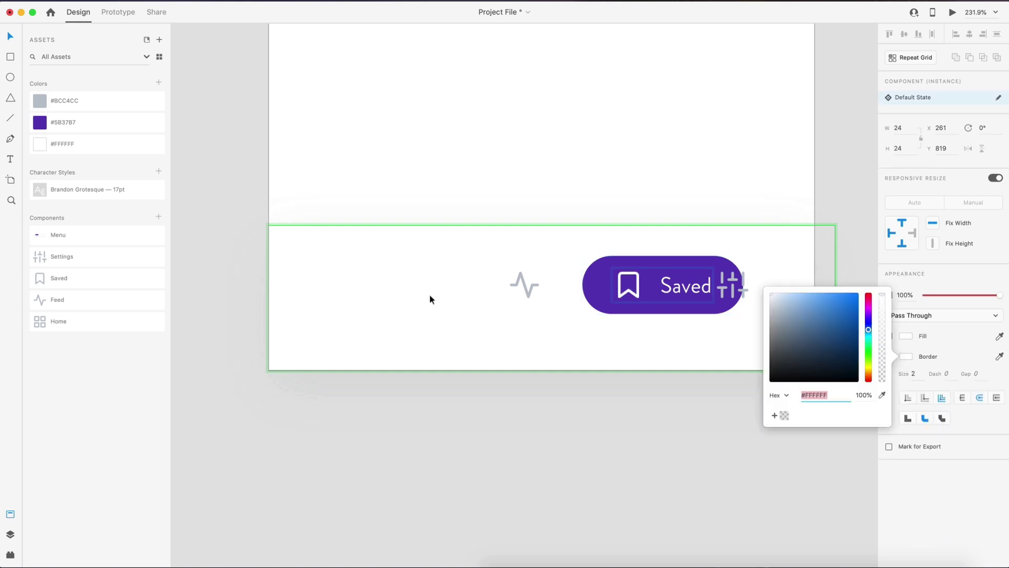
pyautogui.click(378, 289)
# Step: Make the Home label transparent and give the Home icon a #BCC4CC border
pyautogui.doubleClick(410, 292)
pyautogui.moveTo(1000, 397); pyautogui.dragTo(919, 397)
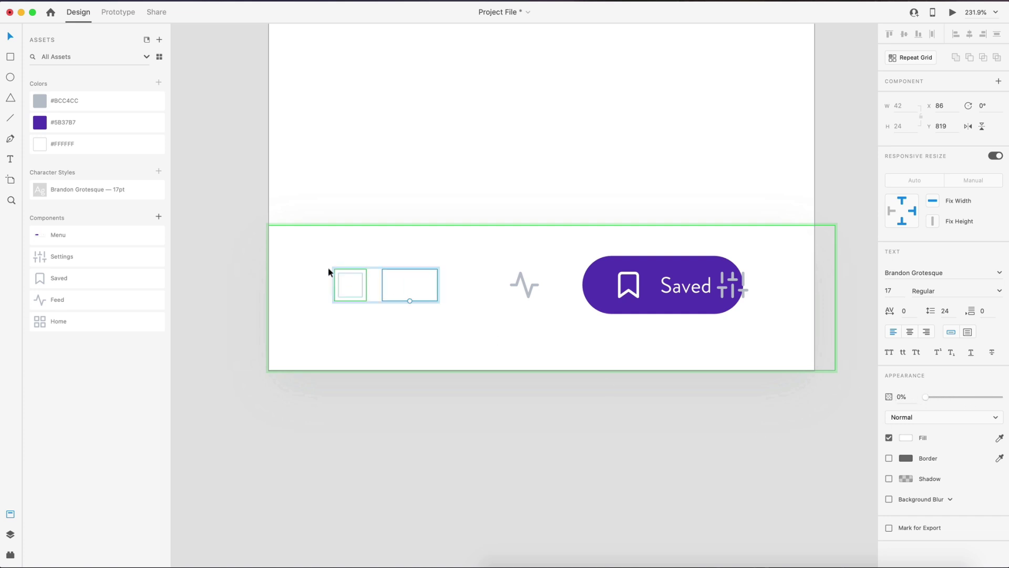
pyautogui.click(346, 284)
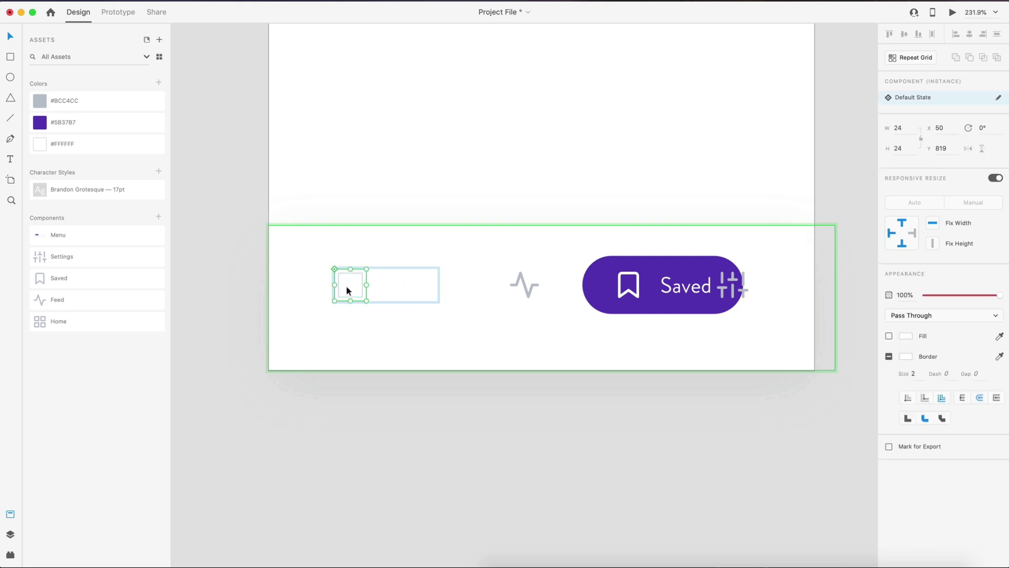
pyautogui.rightClick(113, 100)
pyautogui.click(150, 165)
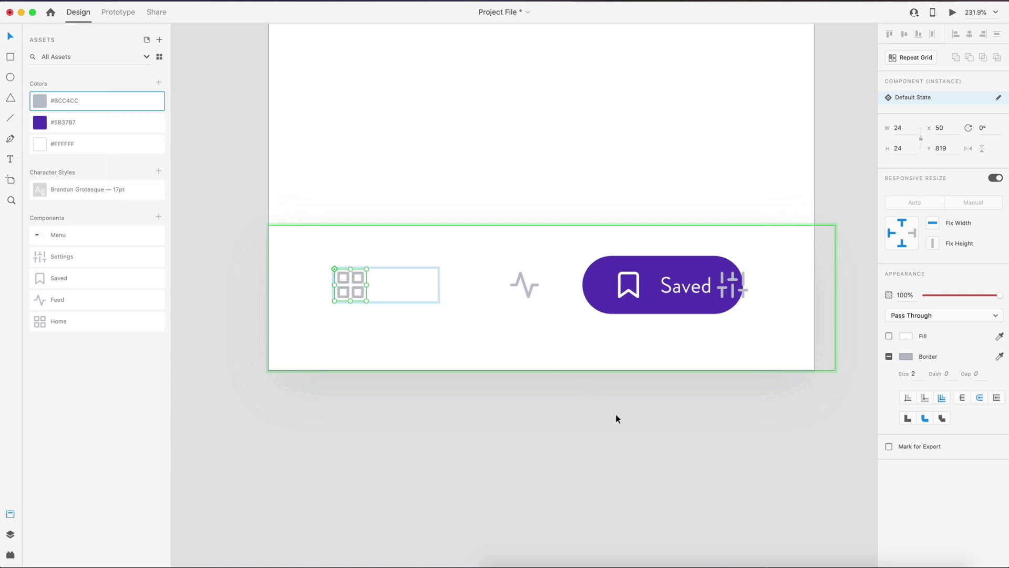
pyautogui.click(363, 292)
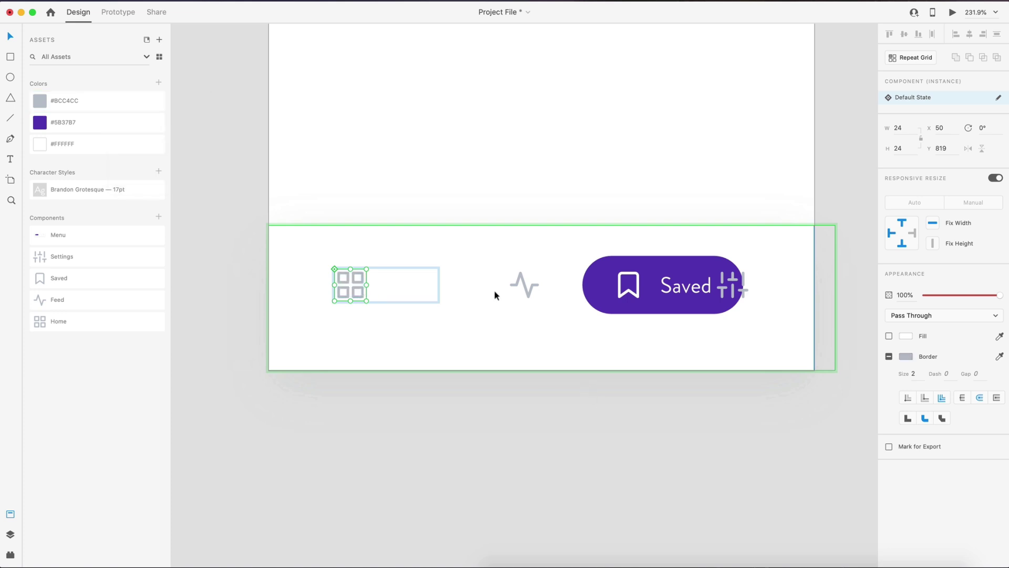
# Step: Slide the Feed icon and Saved pill left to even the spacing, then check positions
pyautogui.press('alt')
pyautogui.moveTo(593, 288); pyautogui.dragTo(526, 287)
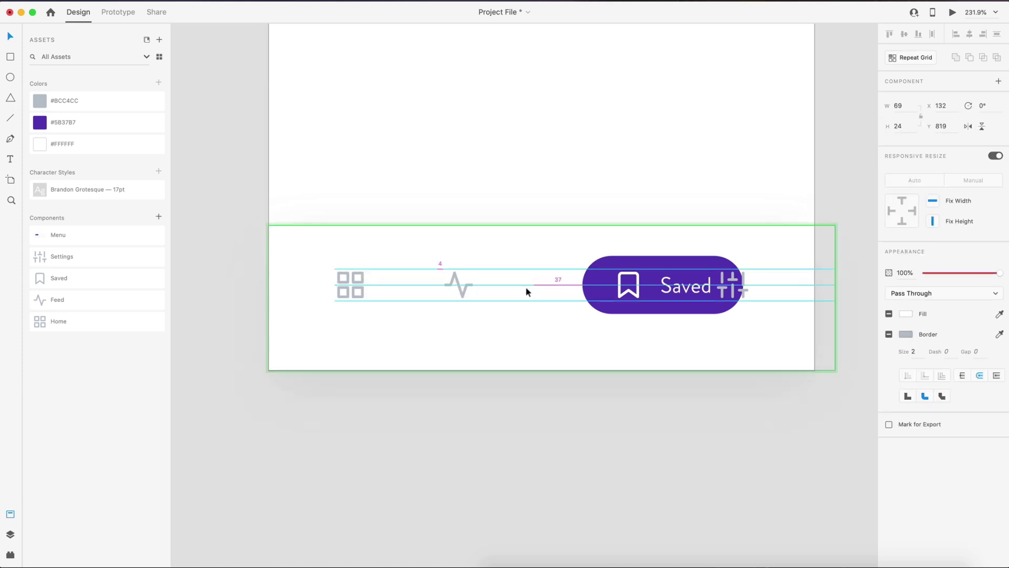
pyautogui.moveTo(691, 293); pyautogui.dragTo(621, 294)
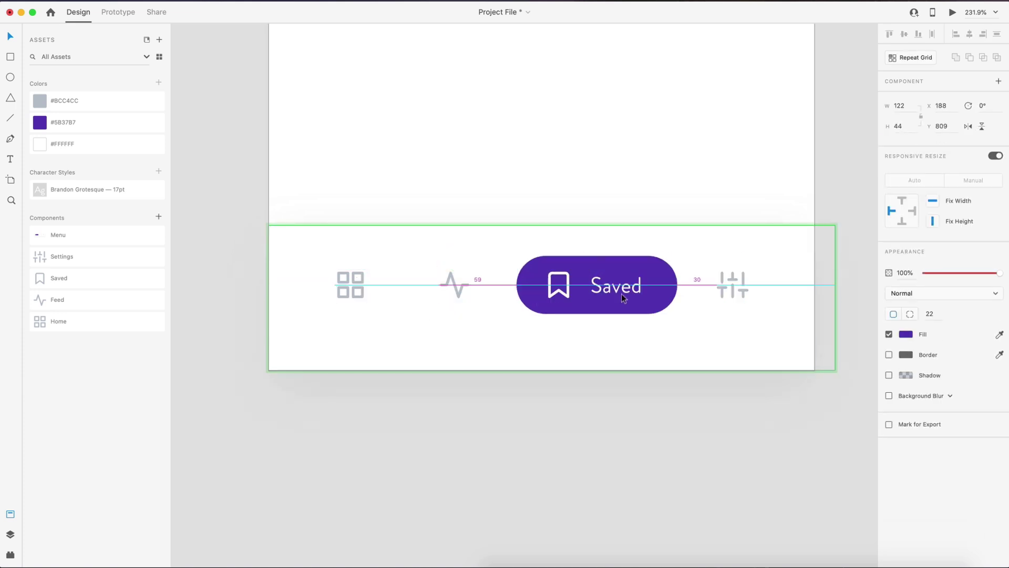
pyautogui.scroll(-3, 621, 293)
pyautogui.press('Escape')
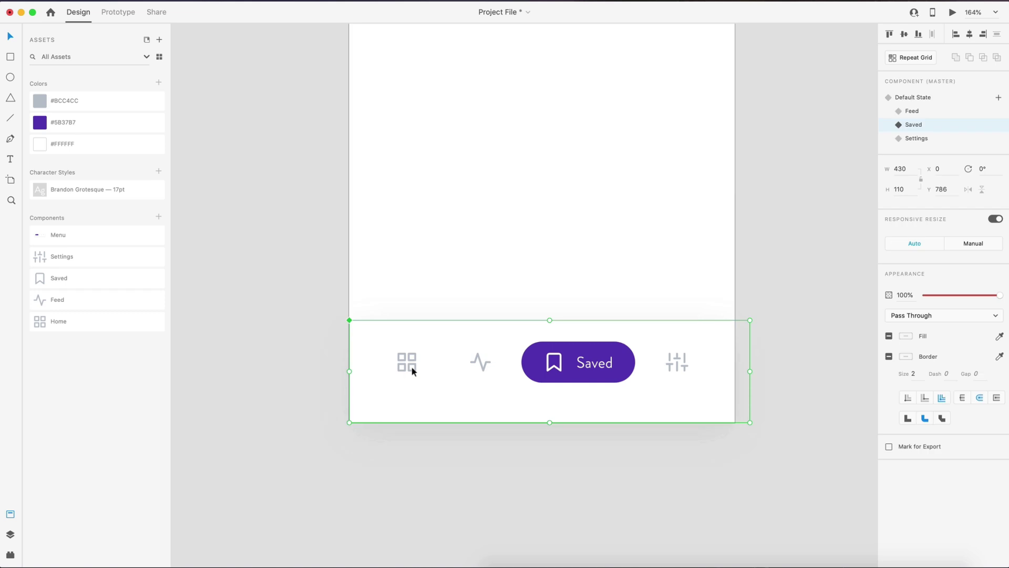
pyautogui.doubleClick(413, 371)
pyautogui.click(413, 371)
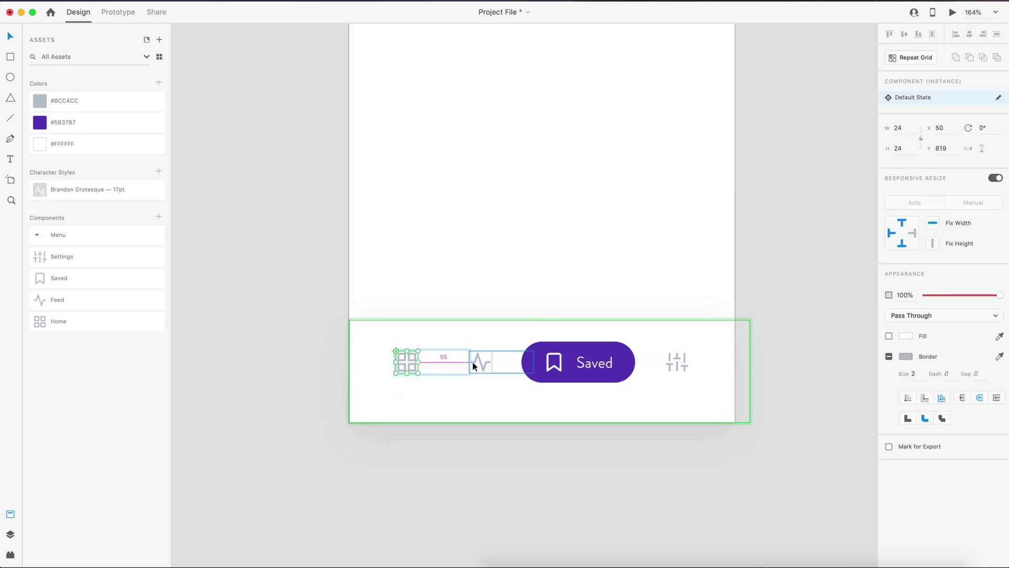
pyautogui.click(483, 368)
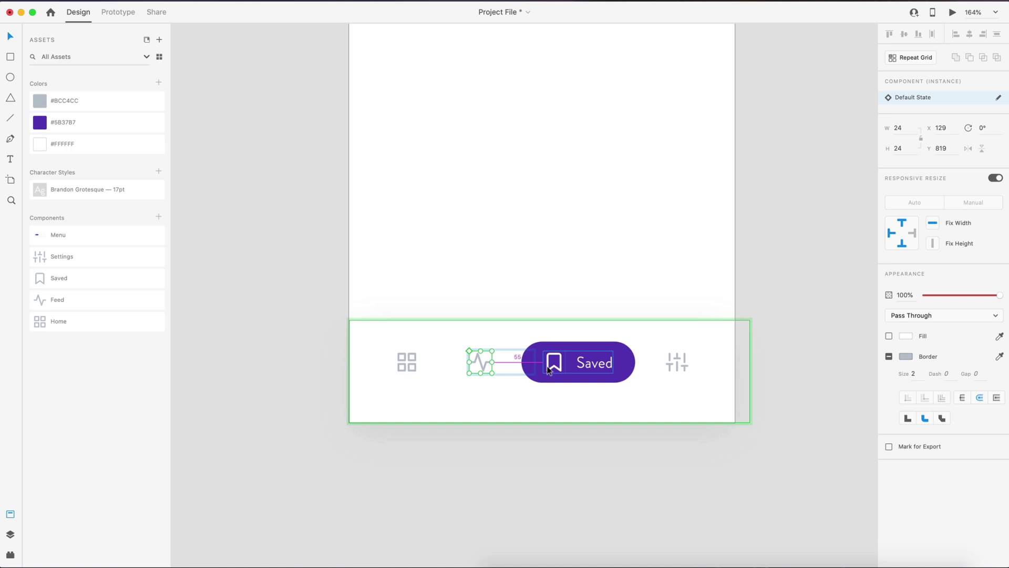
pyautogui.click(618, 452)
pyautogui.click(661, 342)
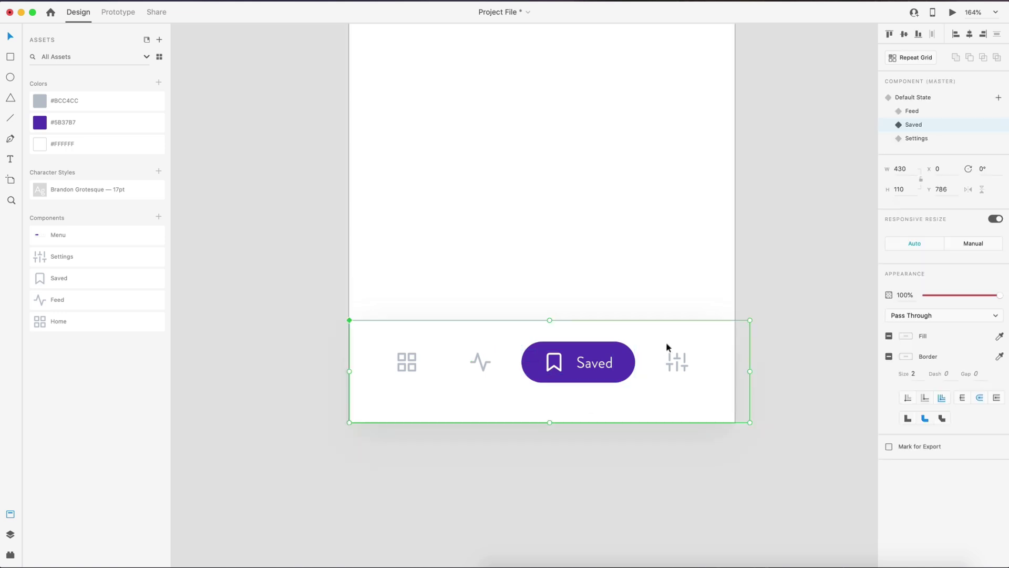
# Step: In the Settings state, slide the Settings pill left fully inside the menu bar
pyautogui.click(928, 138)
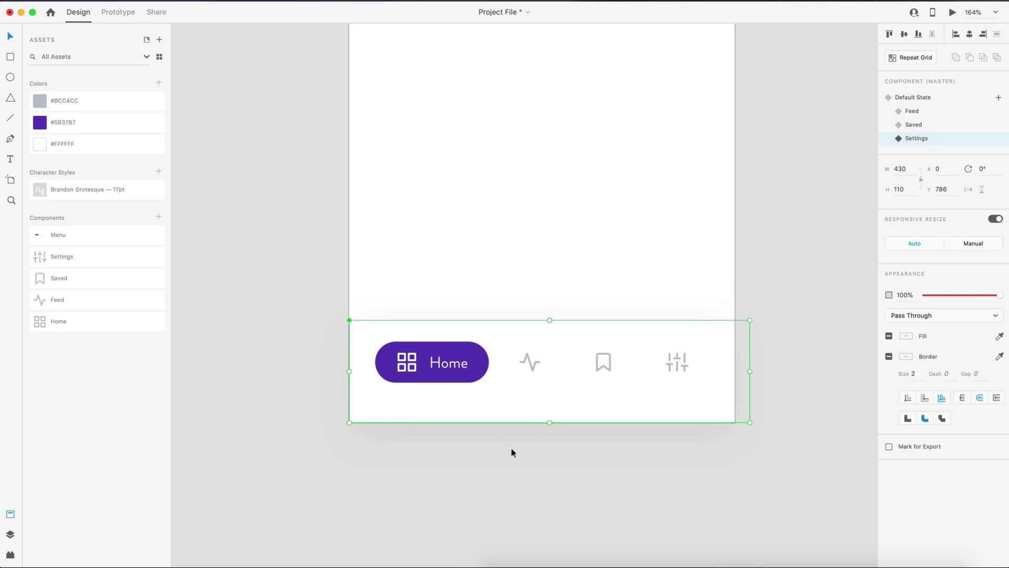
pyautogui.doubleClick(442, 379)
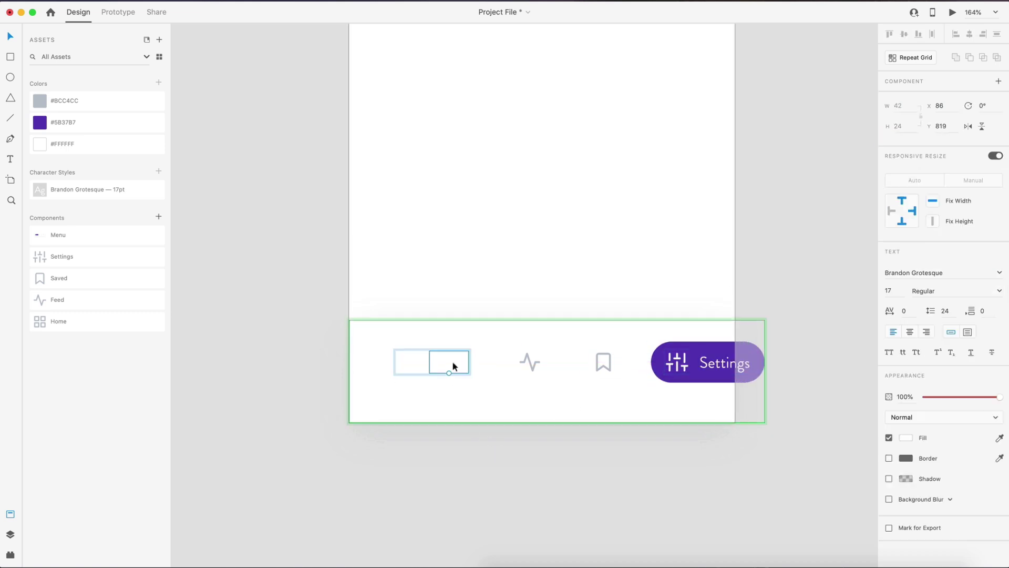
pyautogui.click(549, 487)
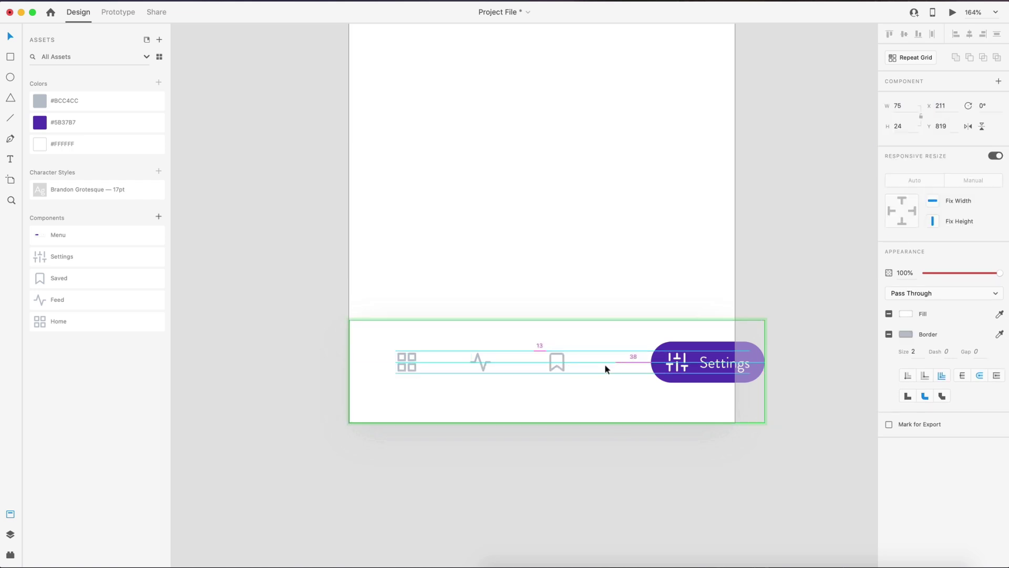
pyautogui.moveTo(718, 367); pyautogui.dragTo(667, 367)
pyautogui.click(710, 379)
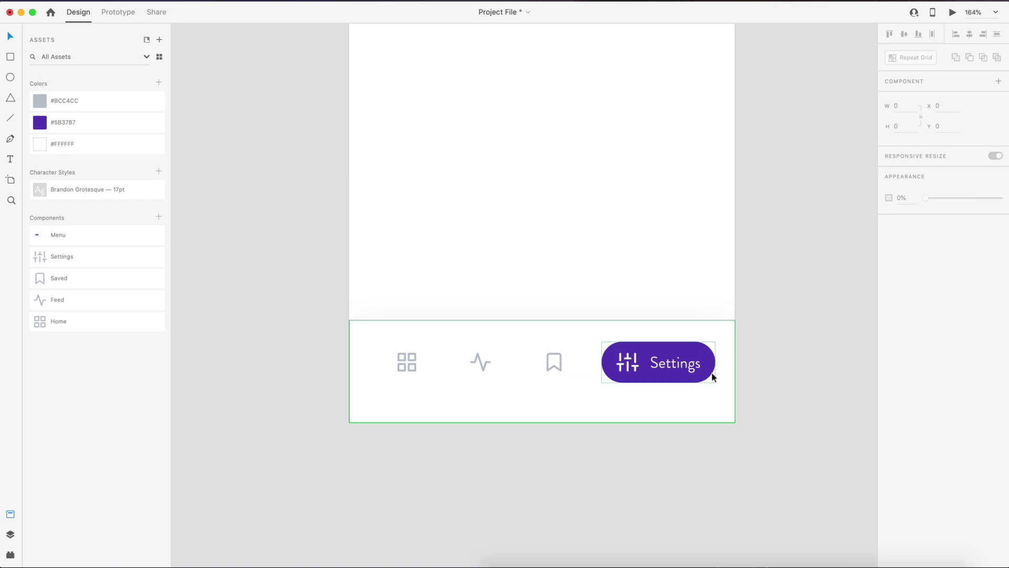
# Step: Switch the Menu component back to its Default State and zoom out
pyautogui.click(626, 378)
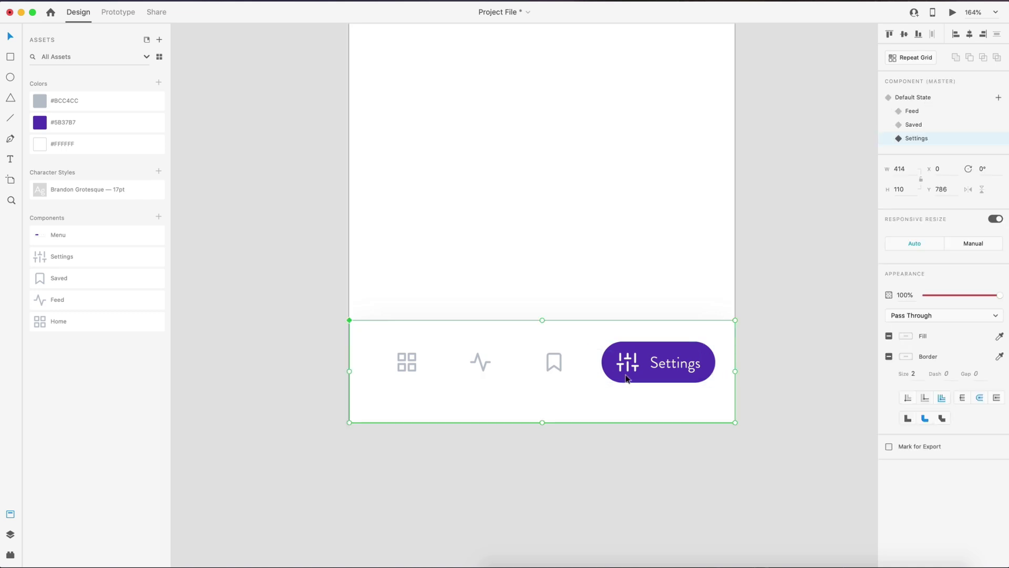
pyautogui.click(917, 97)
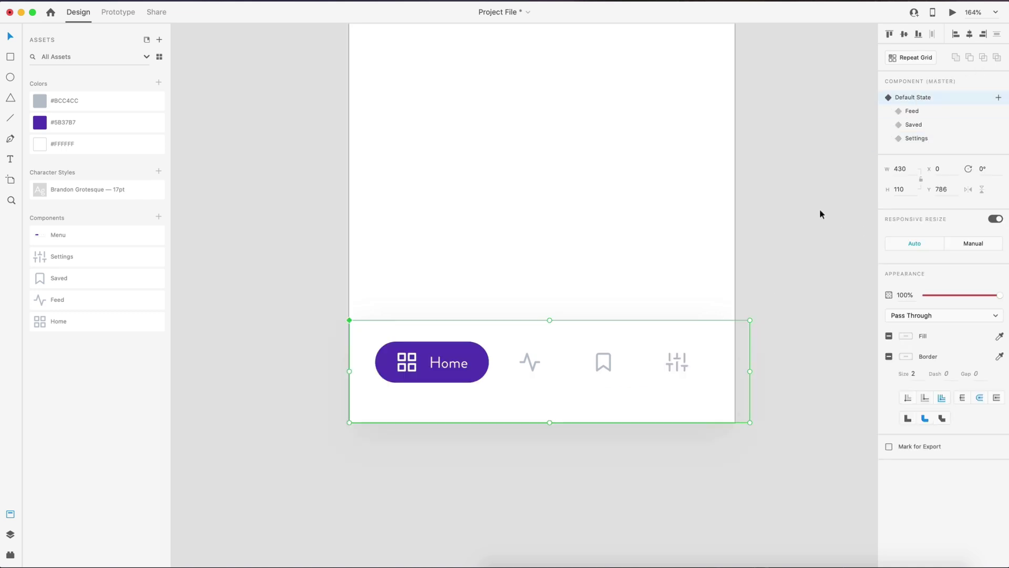
pyautogui.press('super+minus')
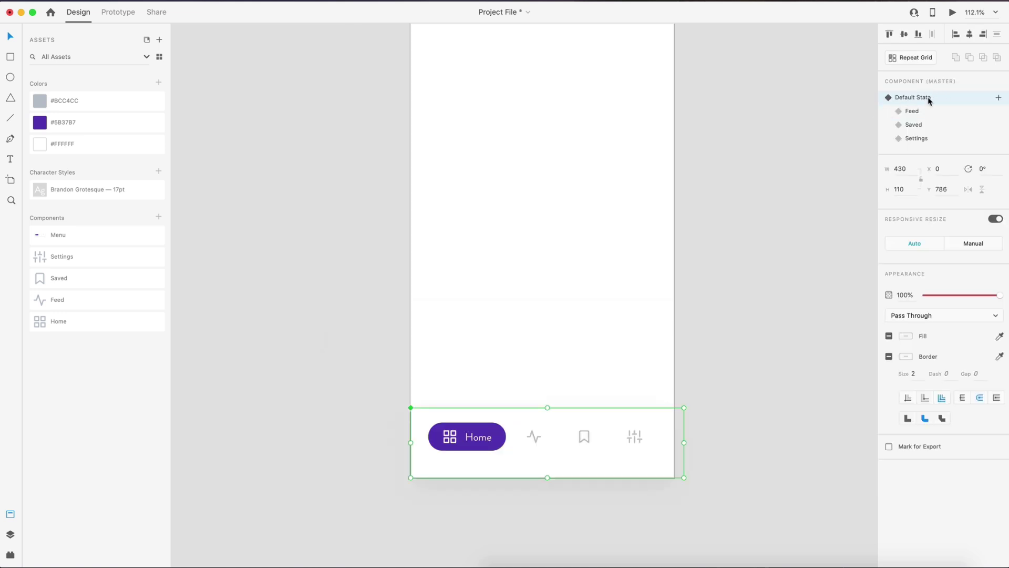
# Step: In Prototype mode, give the Feed icon a Tap Auto-Animate (0.6 s) interaction to the Feed state
pyautogui.click(118, 11)
pyautogui.scroll(-5, 351, 248)
pyautogui.hscroll(2, 352, 248)
pyautogui.press('super+3')
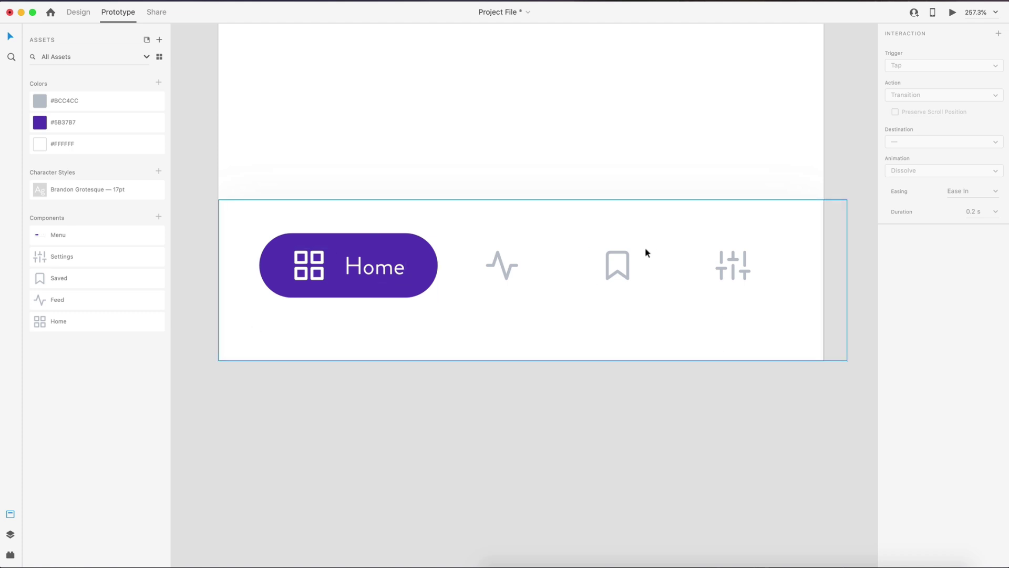
pyautogui.click(510, 266)
pyautogui.click(509, 265)
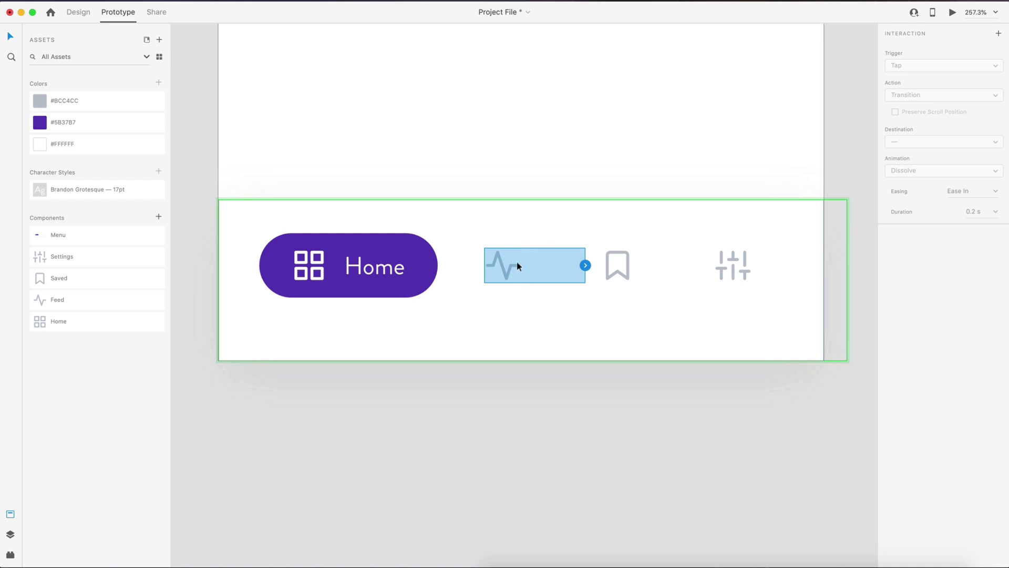
pyautogui.click(999, 34)
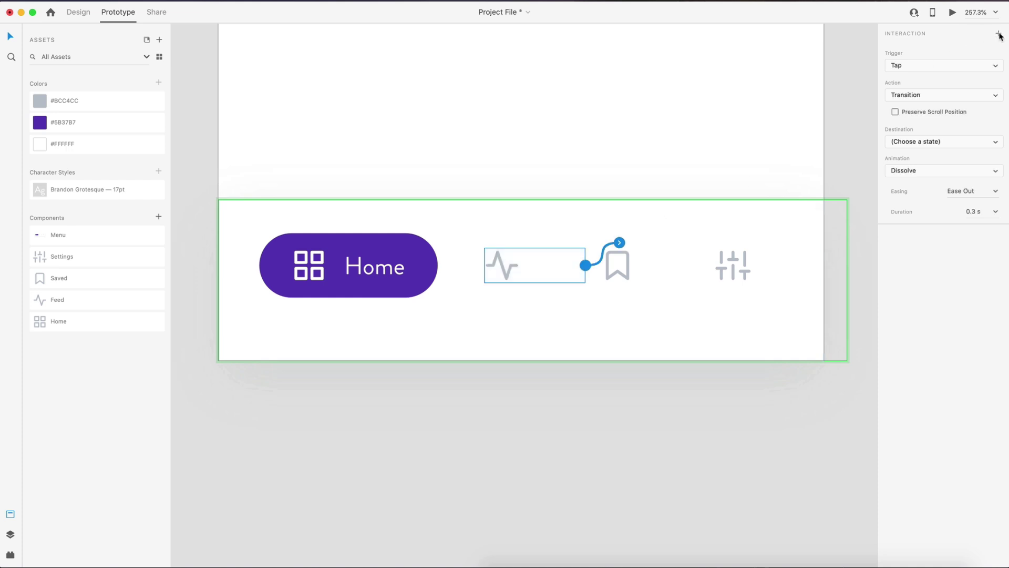
pyautogui.click(946, 99)
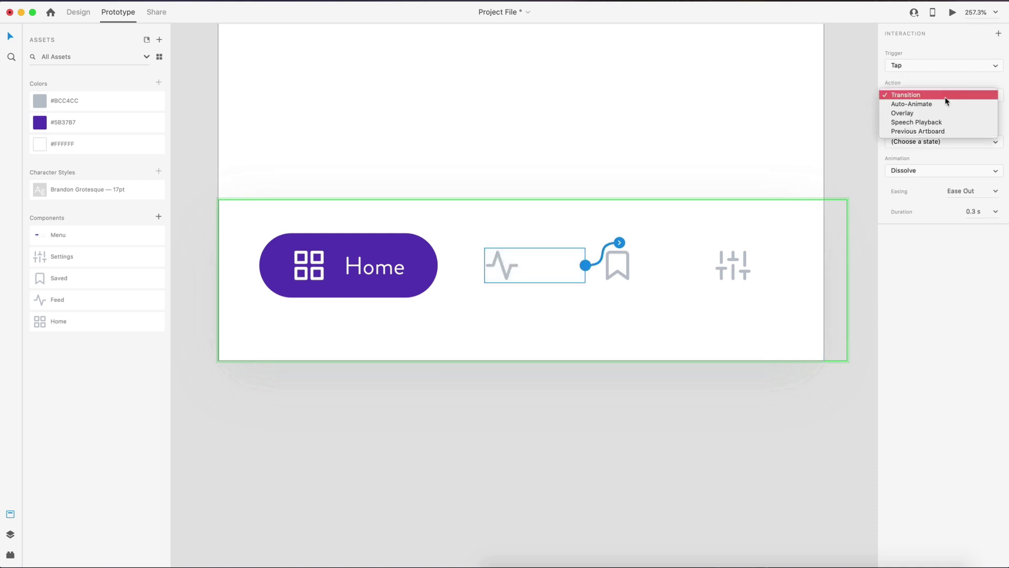
pyautogui.click(946, 103)
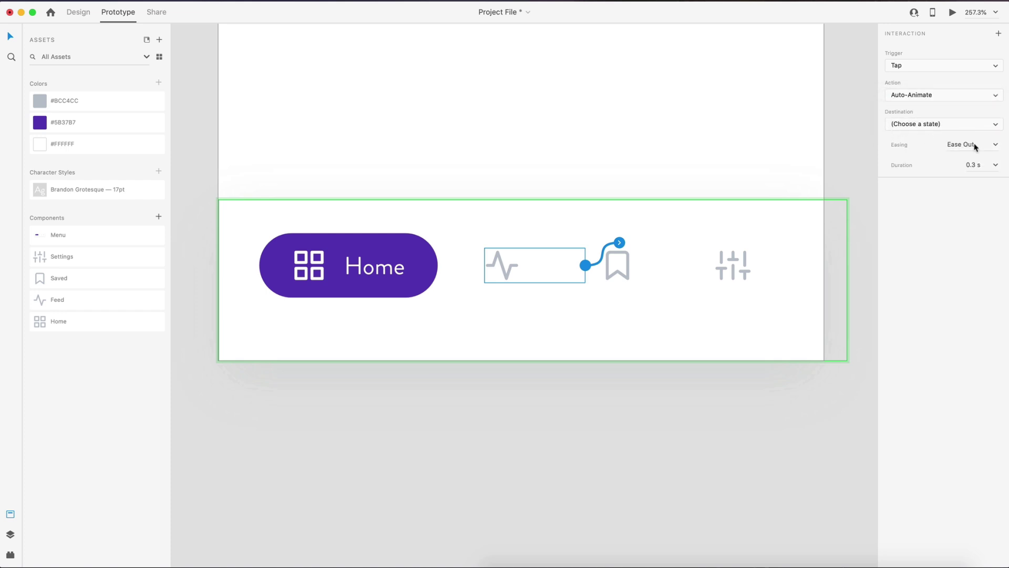
pyautogui.click(996, 165)
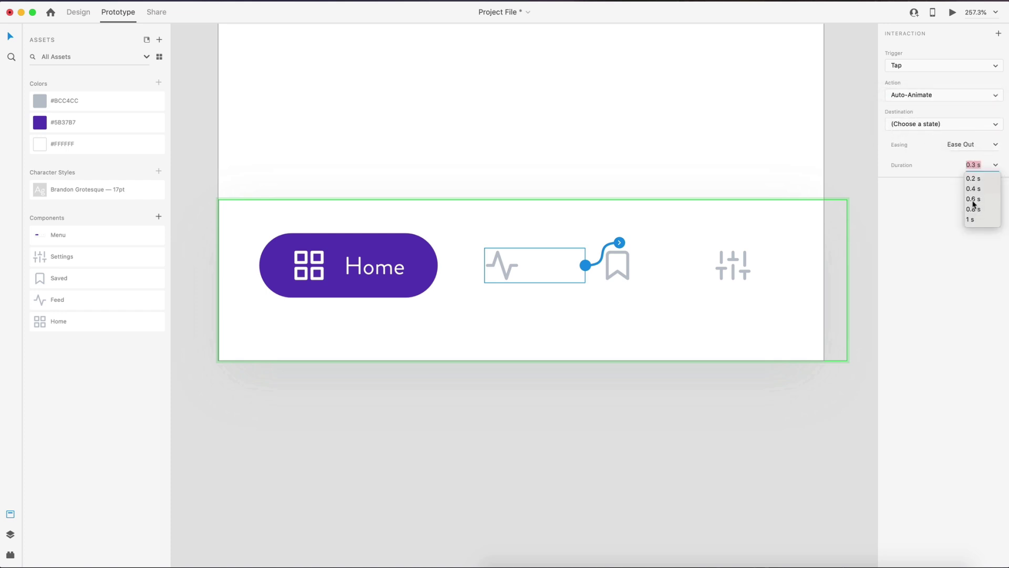
pyautogui.click(973, 199)
pyautogui.click(899, 124)
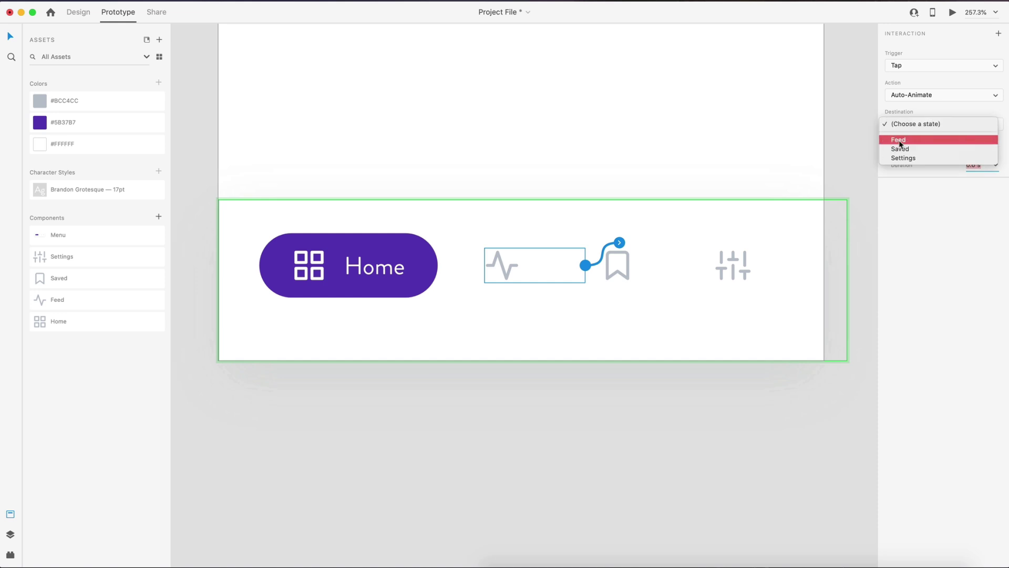
pyautogui.click(899, 140)
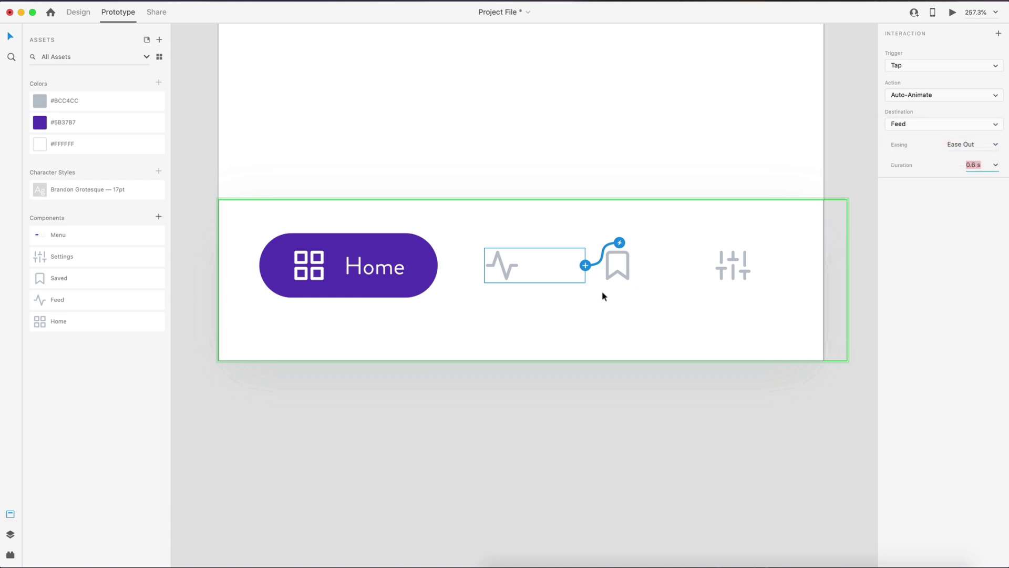
# Step: Wire the Saved and Settings icons' taps to the Saved and Settings states
pyautogui.click(620, 271)
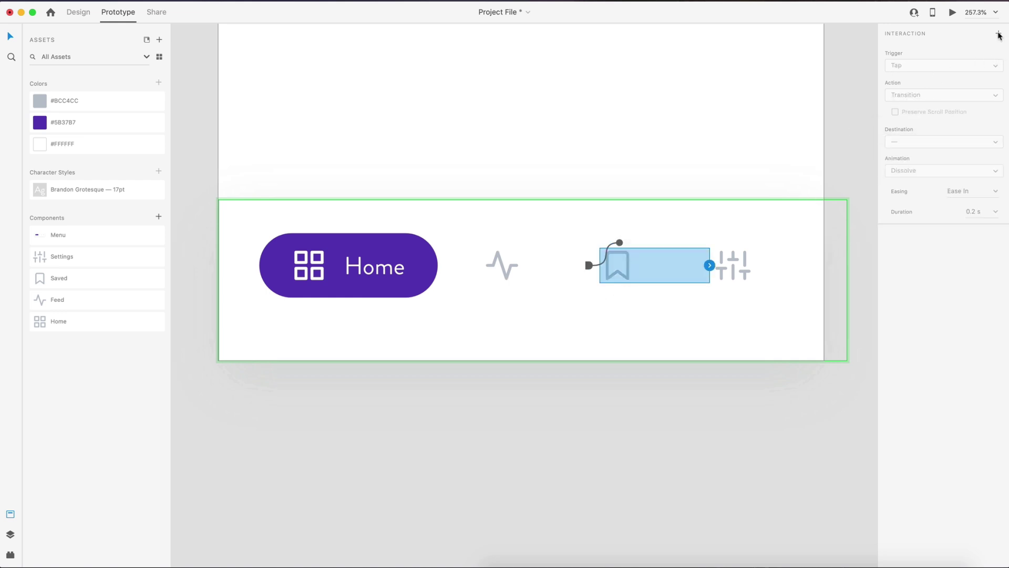
pyautogui.click(941, 124)
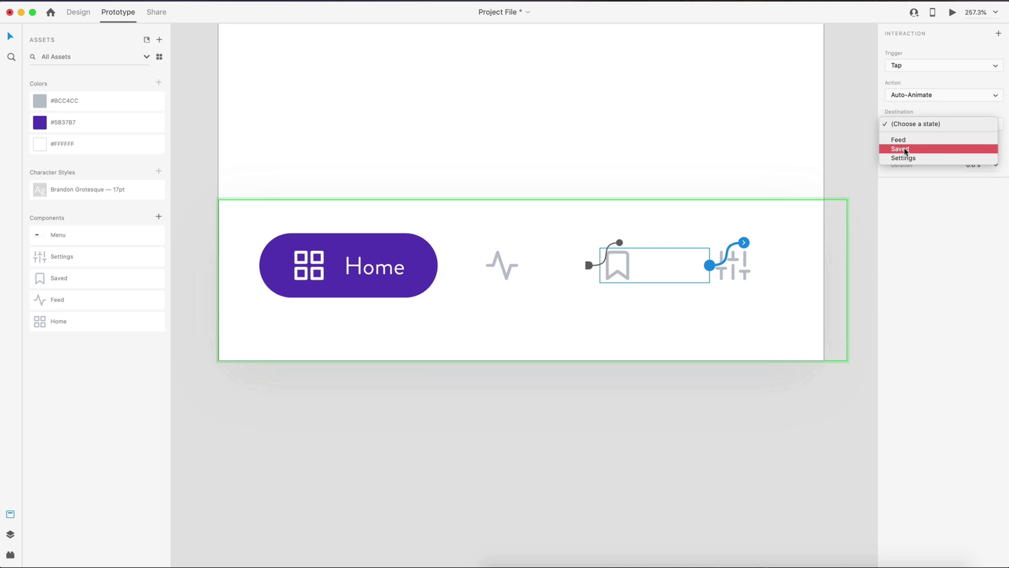
pyautogui.click(902, 148)
pyautogui.click(743, 272)
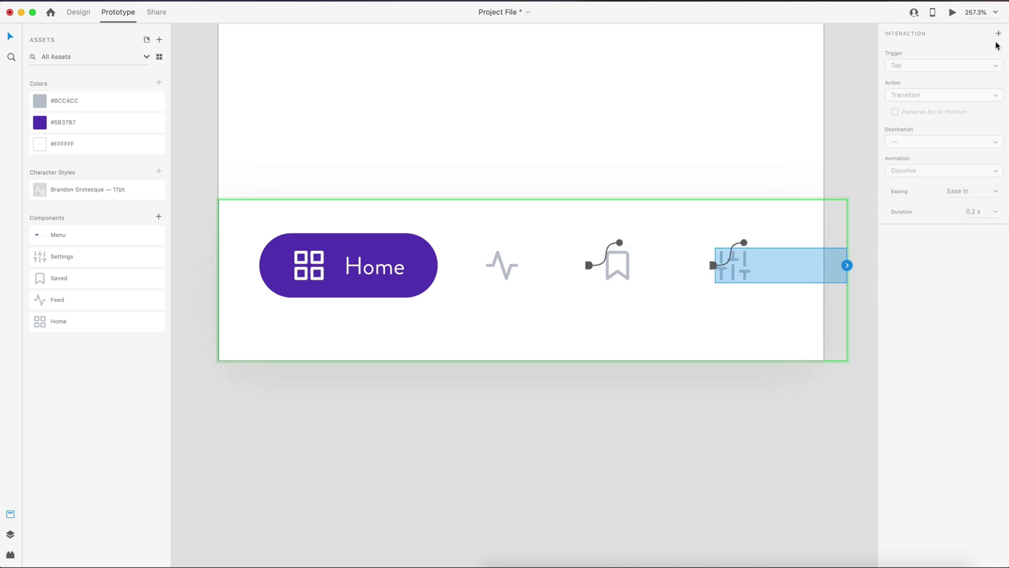
pyautogui.click(926, 125)
pyautogui.click(905, 158)
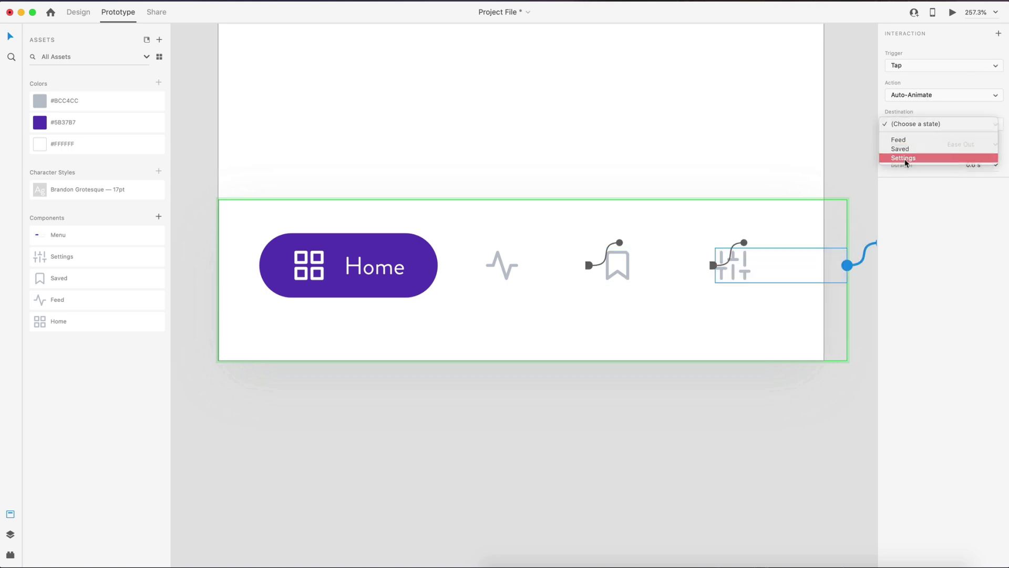
pyautogui.click(652, 429)
pyautogui.click(661, 277)
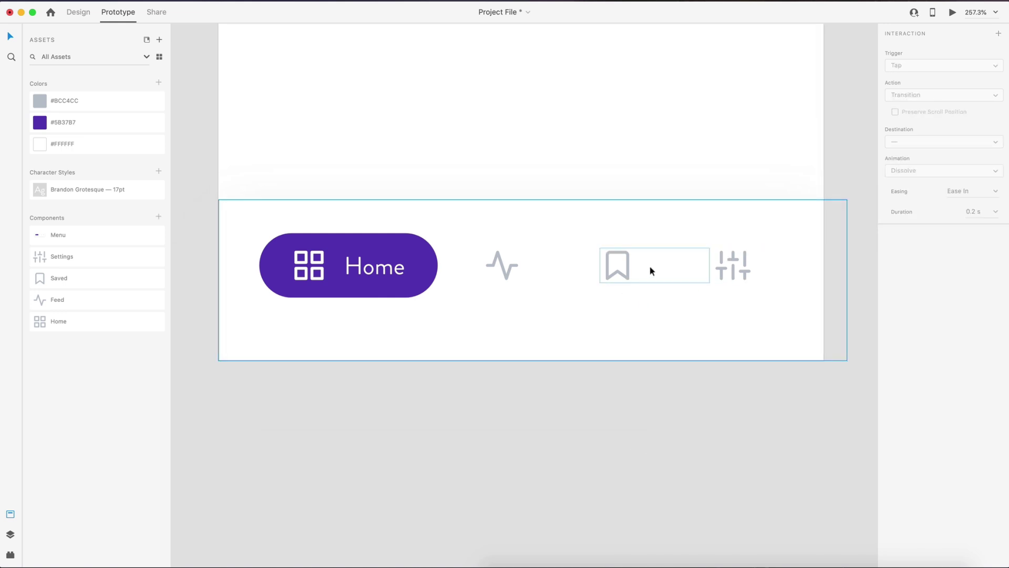
# Step: In the Feed state, make tapping Home auto-animate to the Default State
pyautogui.press('Escape')
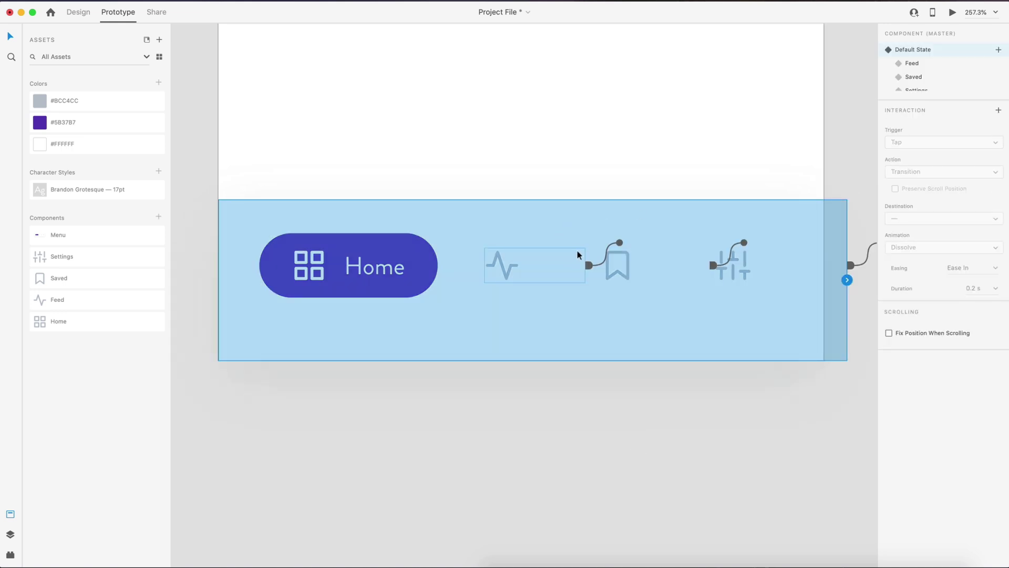
pyautogui.click(913, 64)
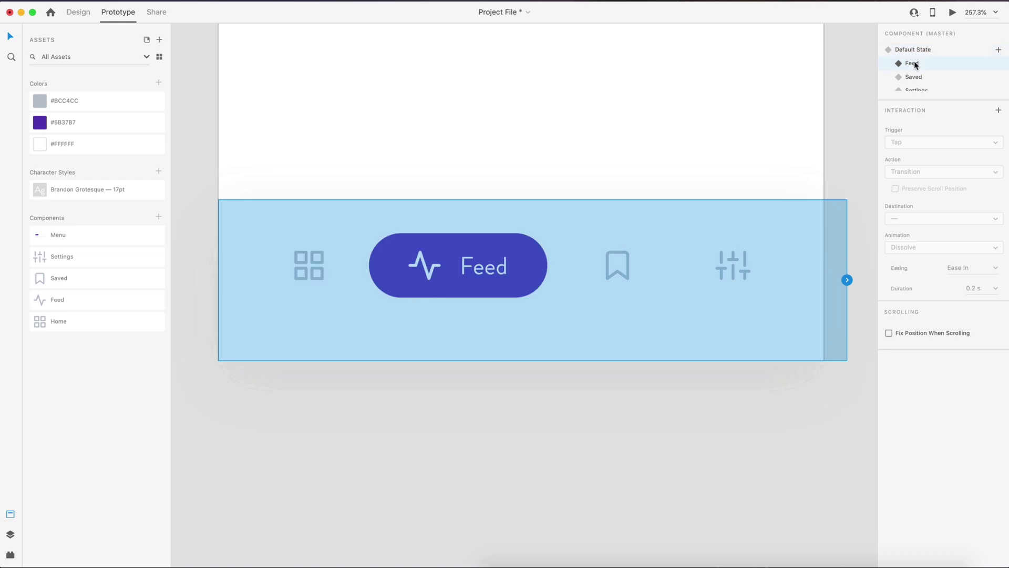
pyautogui.doubleClick(322, 272)
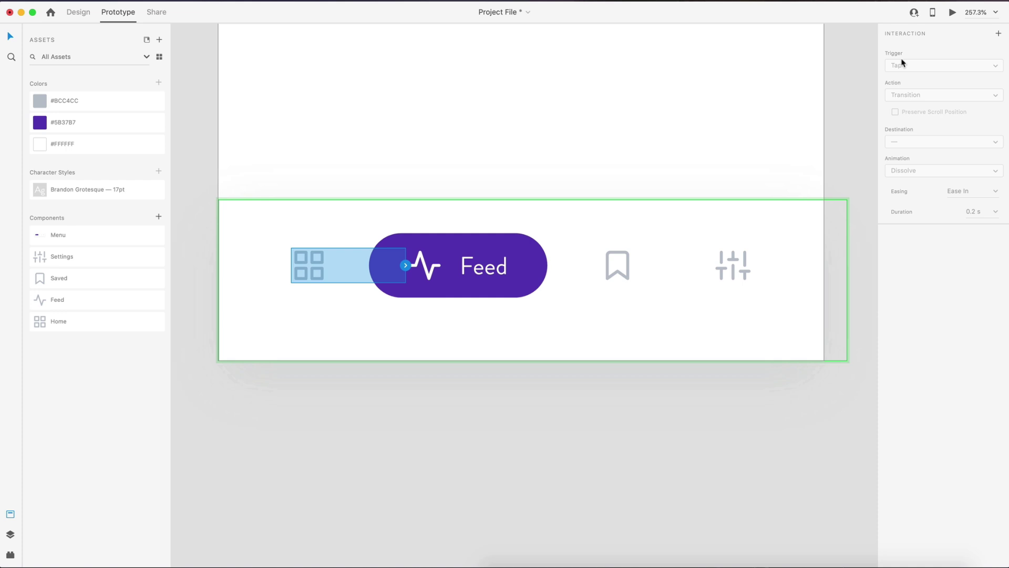
pyautogui.click(999, 34)
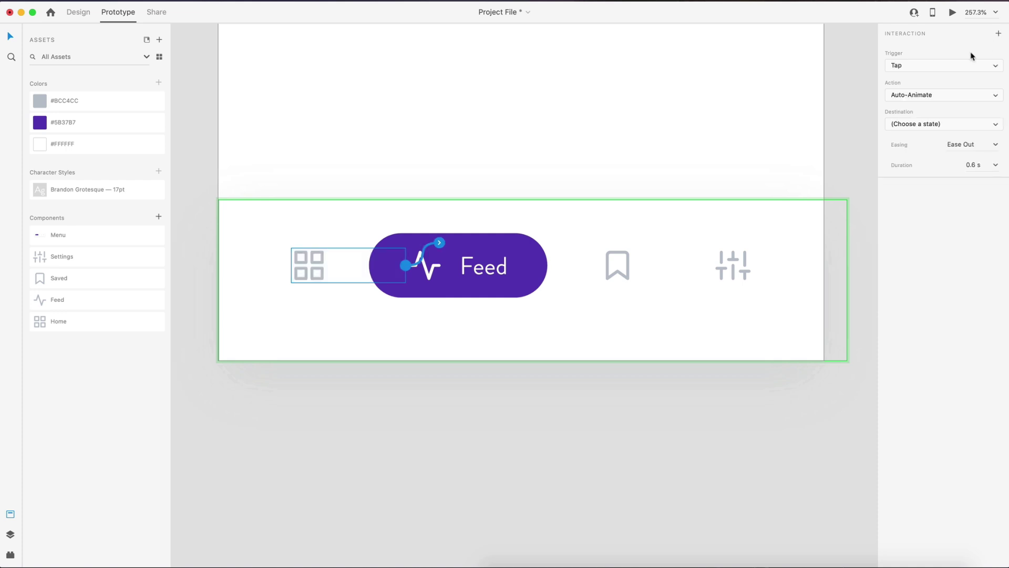
pyautogui.click(973, 124)
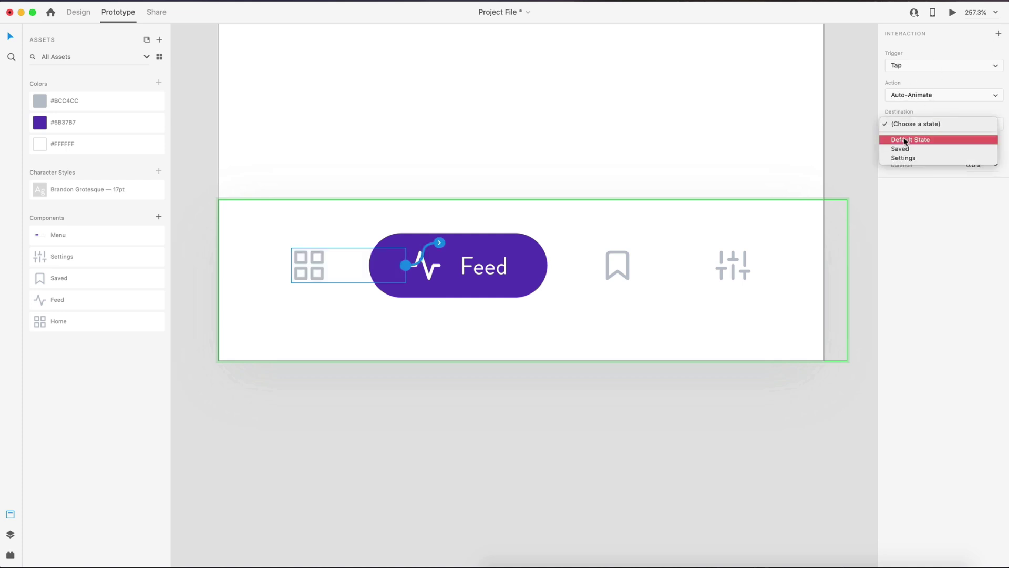
pyautogui.click(902, 139)
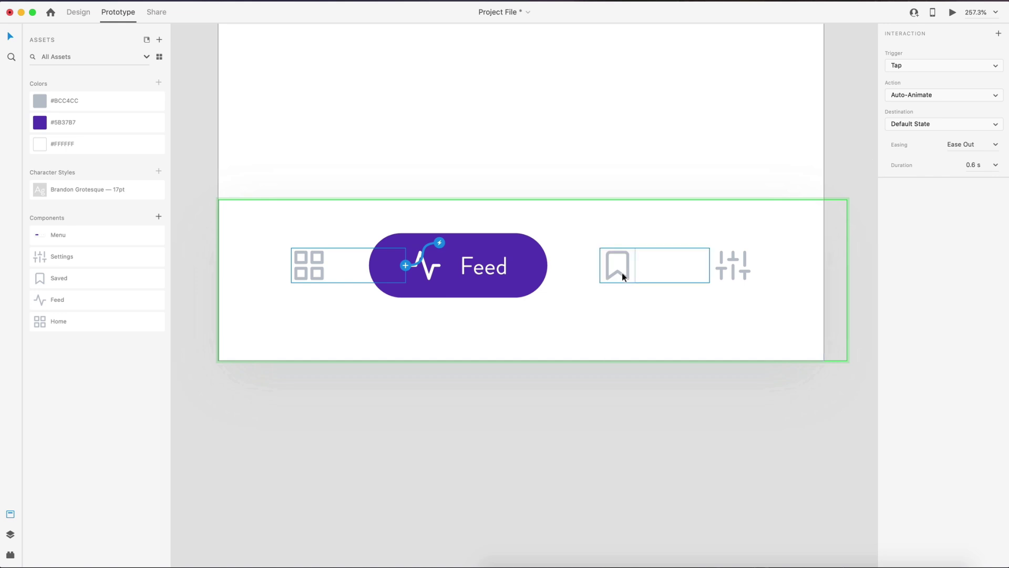
# Step: Wire the Saved and Settings icons' taps to the Saved and Settings states
pyautogui.click(622, 272)
pyautogui.click(999, 34)
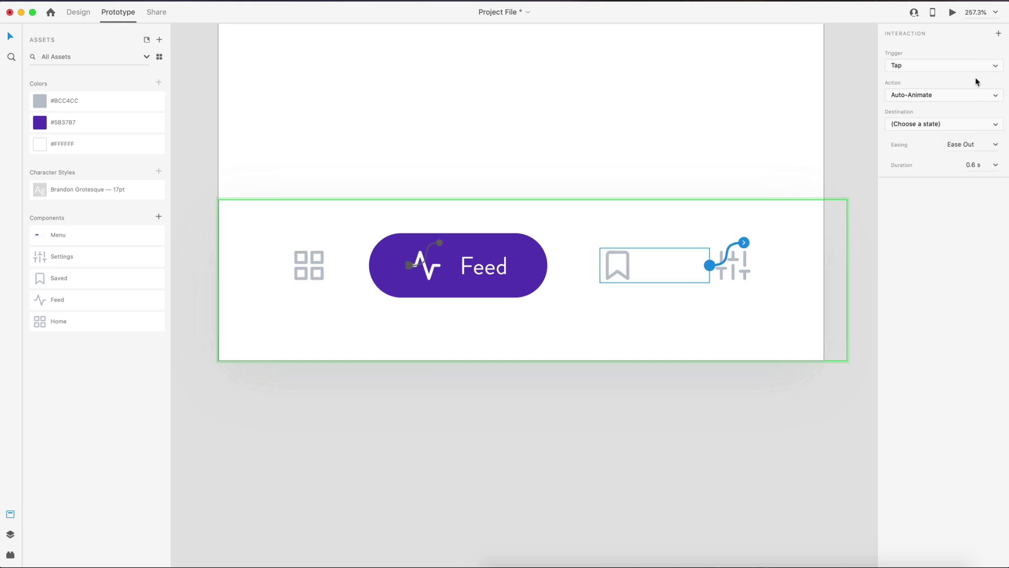
pyautogui.click(920, 124)
pyautogui.click(909, 148)
pyautogui.click(755, 264)
pyautogui.doubleClick(743, 270)
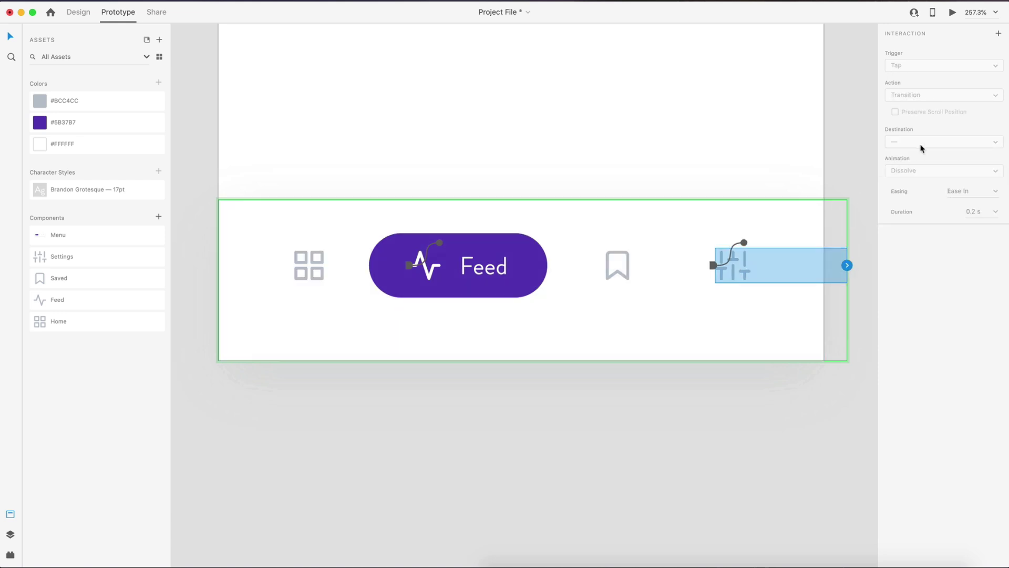
pyautogui.click(999, 34)
pyautogui.click(957, 125)
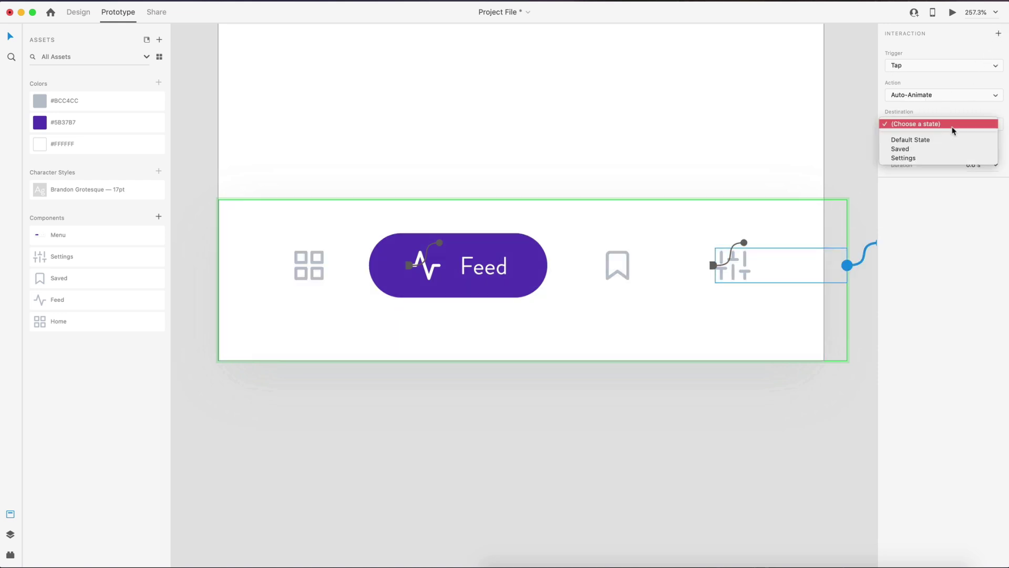
pyautogui.click(904, 158)
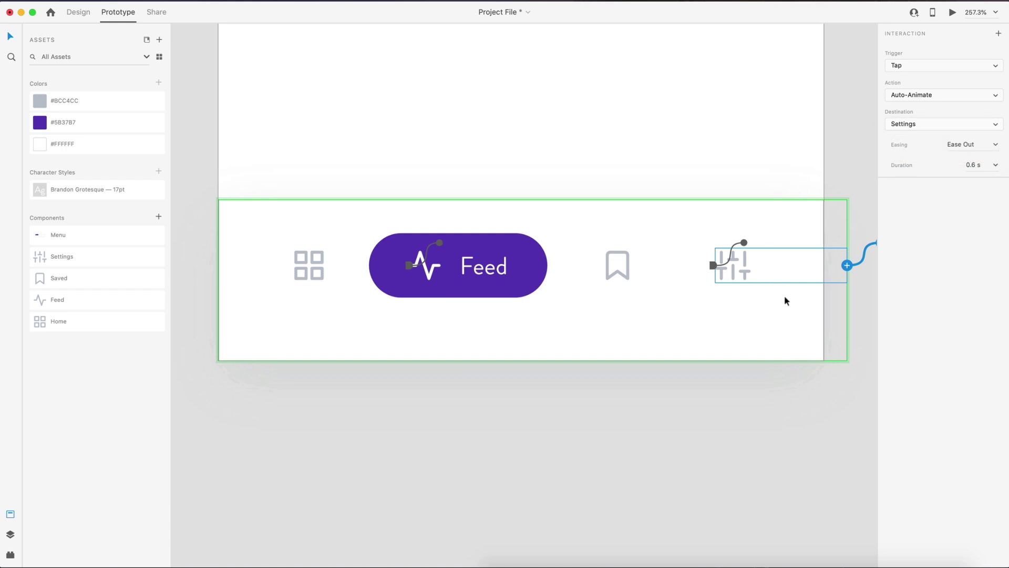
# Step: In the menu's Saved state, make tapping Home auto-animate to Default State
pyautogui.click(613, 395)
pyautogui.click(605, 324)
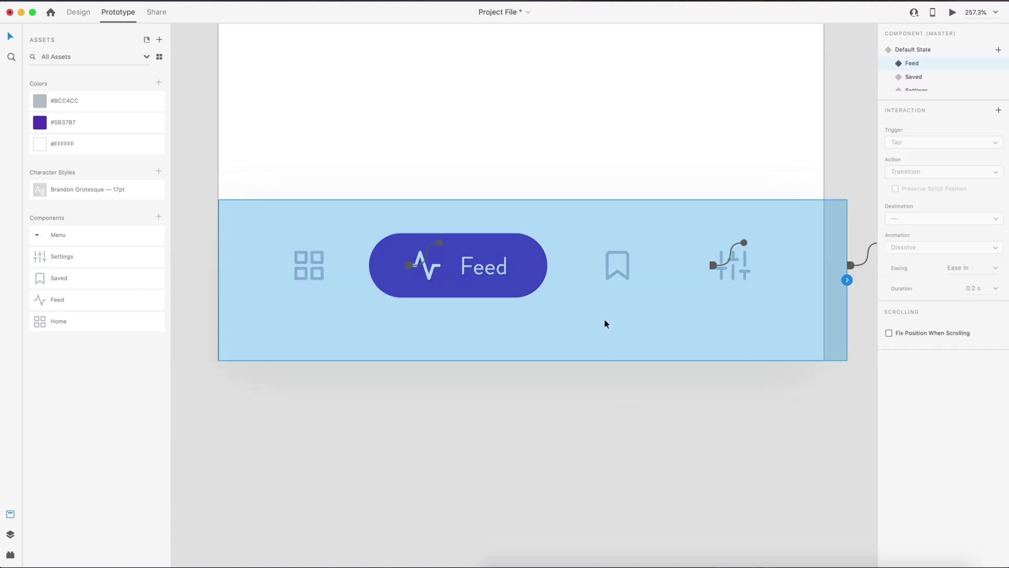
pyautogui.click(915, 78)
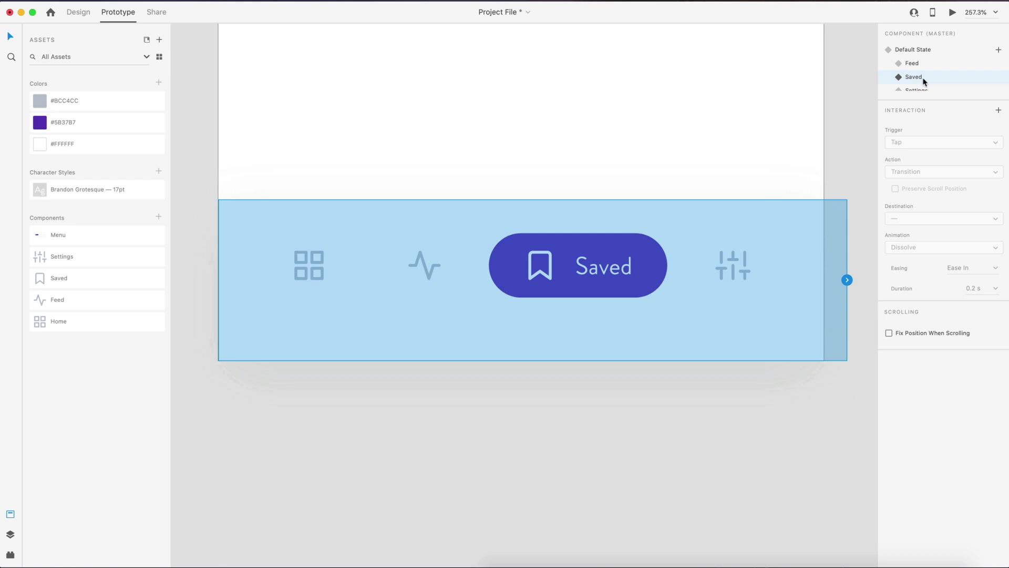
pyautogui.doubleClick(322, 271)
pyautogui.click(999, 34)
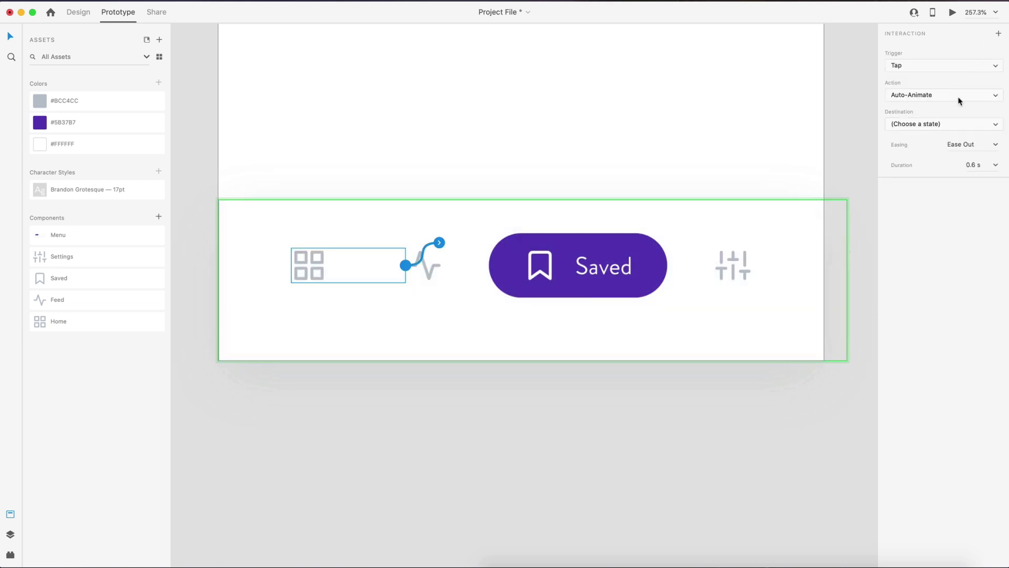
pyautogui.click(937, 121)
pyautogui.click(907, 141)
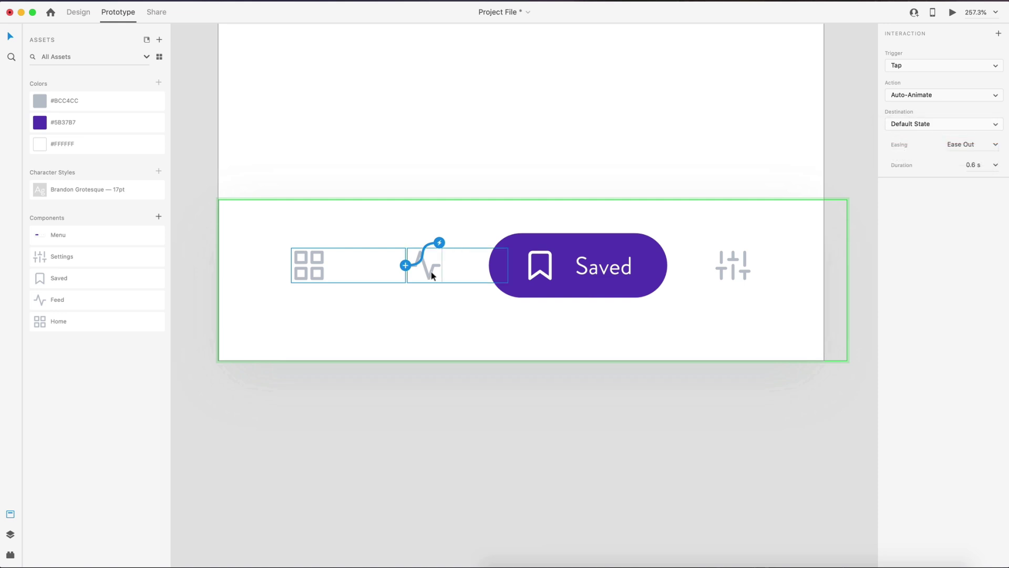
# Step: Wire the Feed icon's tap to auto-animate to the Feed state
pyautogui.click(432, 275)
pyautogui.click(998, 34)
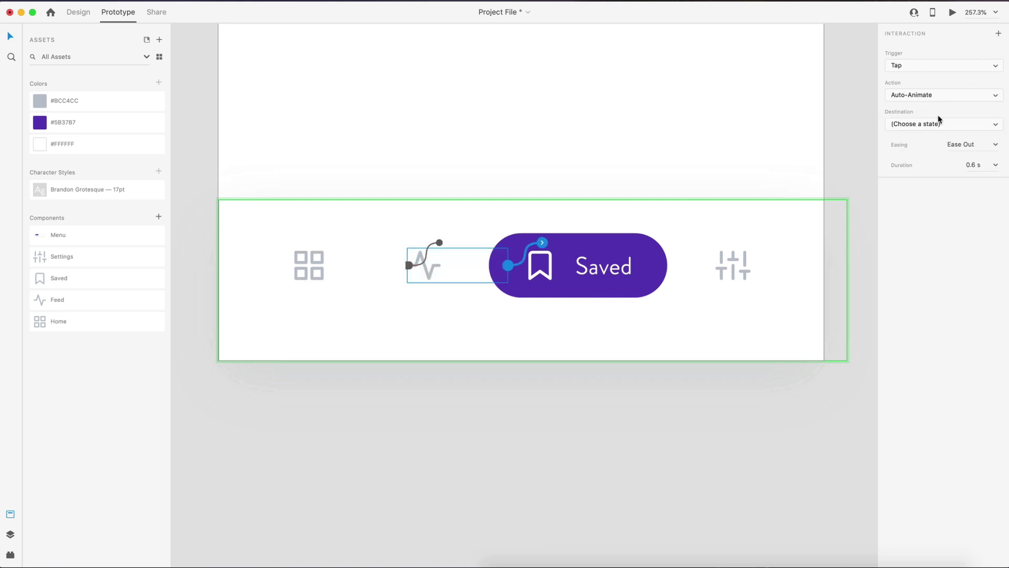
pyautogui.click(937, 124)
pyautogui.click(893, 151)
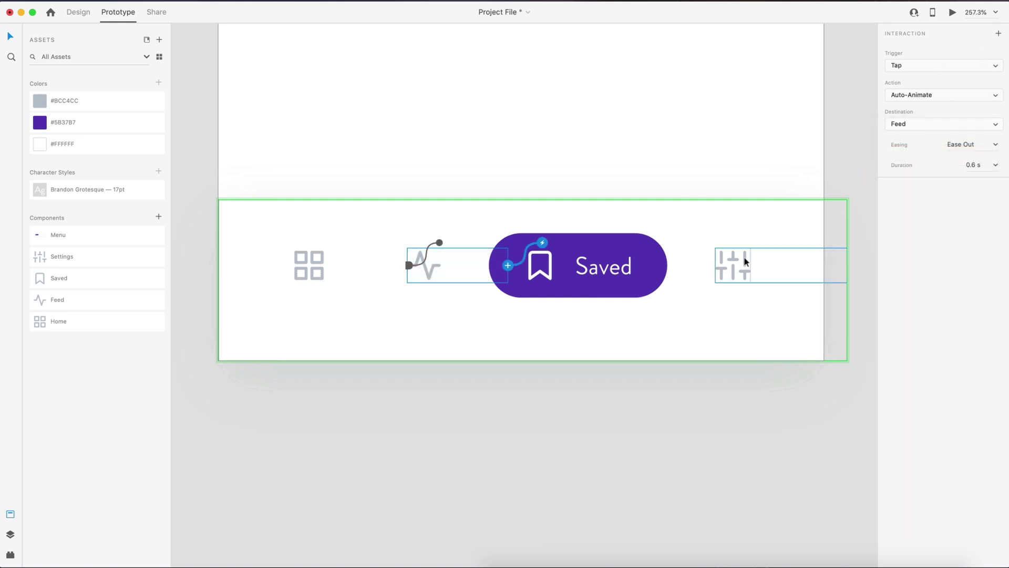
# Step: Wire the Settings icon's tap to the Settings state and reselect the menu component
pyautogui.click(744, 263)
pyautogui.click(998, 34)
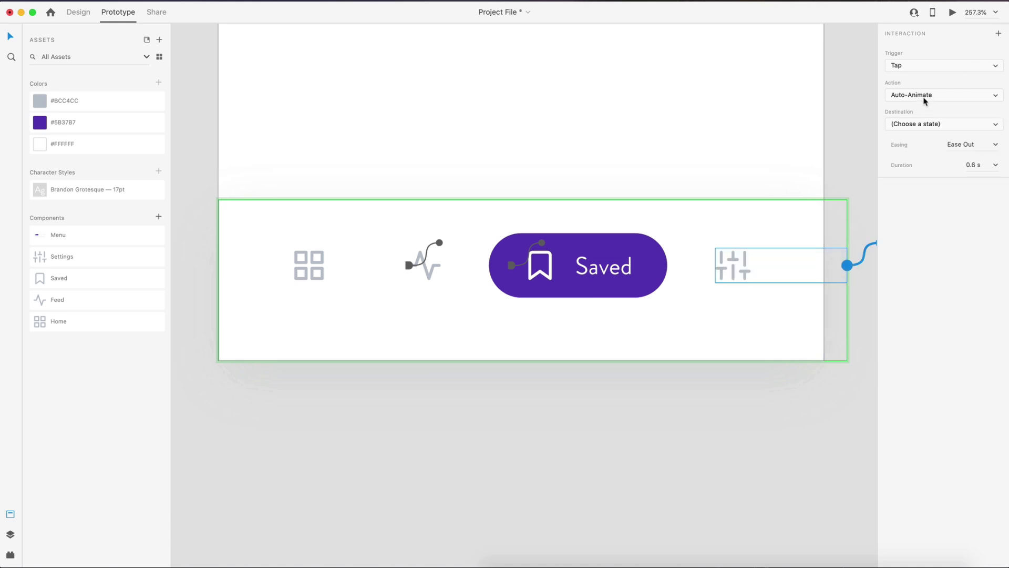
pyautogui.click(920, 125)
pyautogui.click(908, 158)
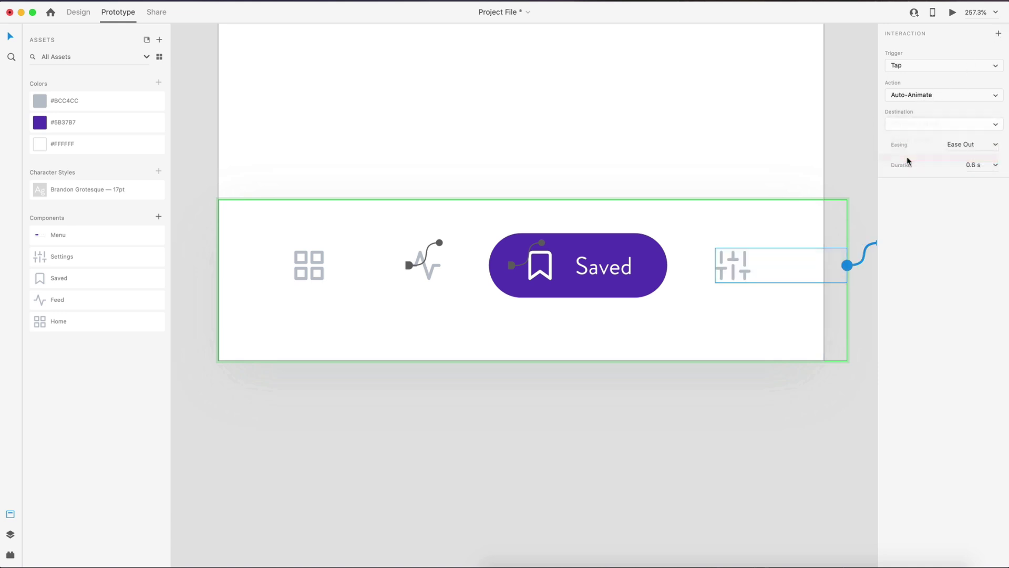
pyautogui.click(853, 162)
pyautogui.click(778, 235)
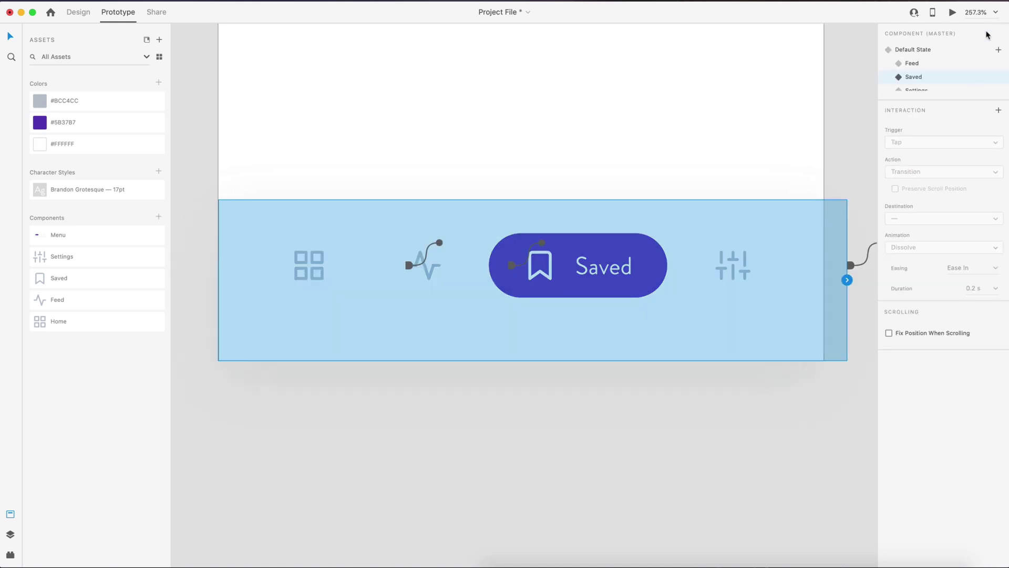
# Step: In the menu's Settings state, make tapping Home auto-animate to Default State
pyautogui.click(920, 84)
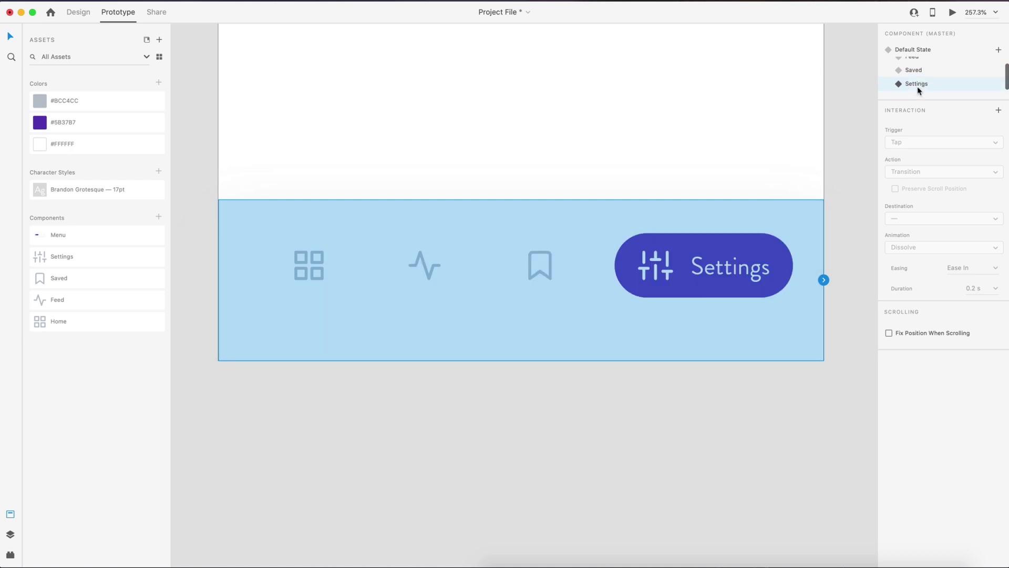
pyautogui.doubleClick(311, 269)
pyautogui.click(997, 36)
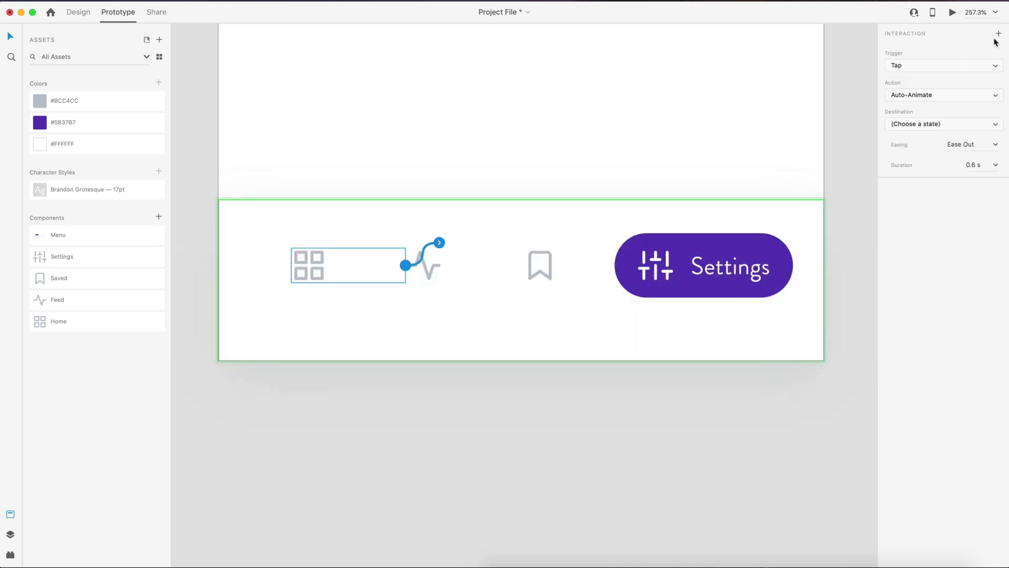
pyautogui.click(917, 125)
pyautogui.click(905, 141)
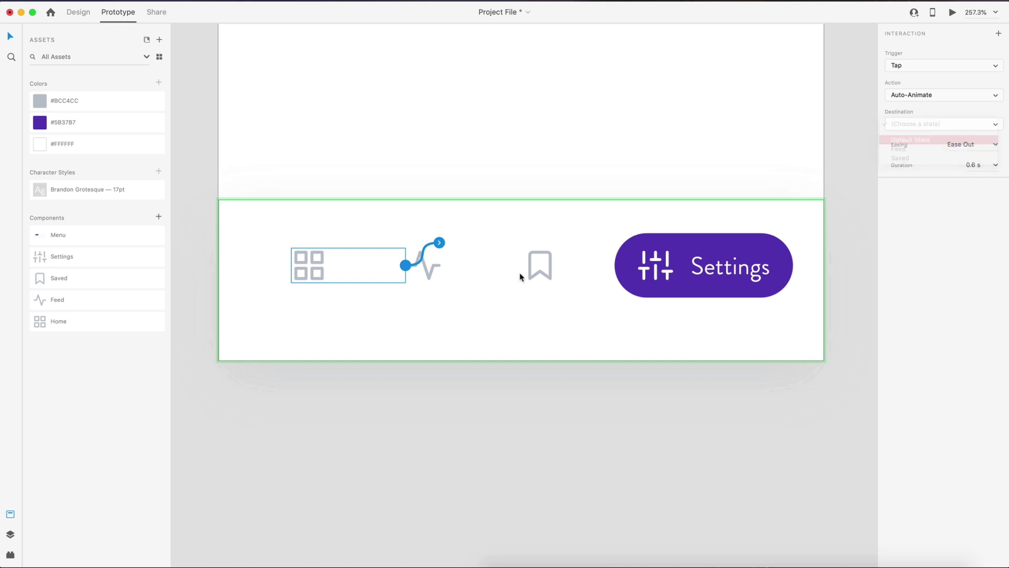
# Step: Wire the Feed icon's tap to auto-animate to the Feed state
pyautogui.click(432, 274)
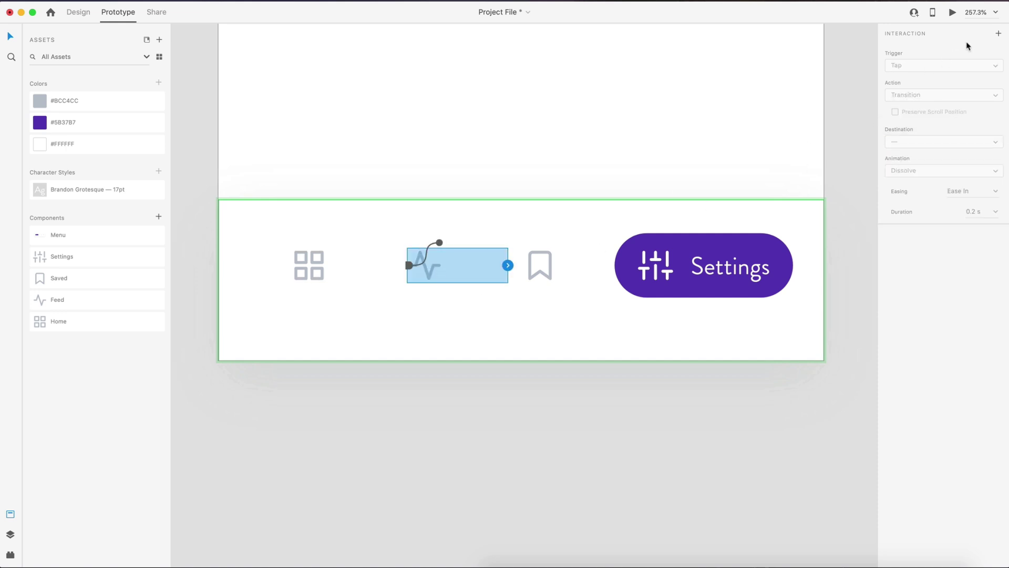
pyautogui.click(999, 34)
pyautogui.click(909, 125)
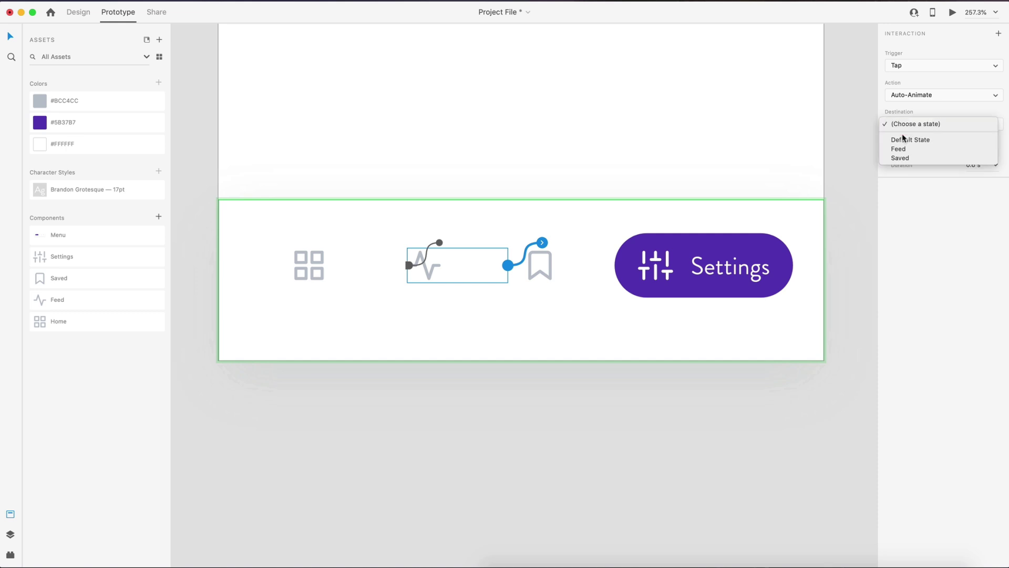
pyautogui.click(900, 150)
# Step: Wire the Saved icon's tap to the Saved state, then clear the selection
pyautogui.click(563, 264)
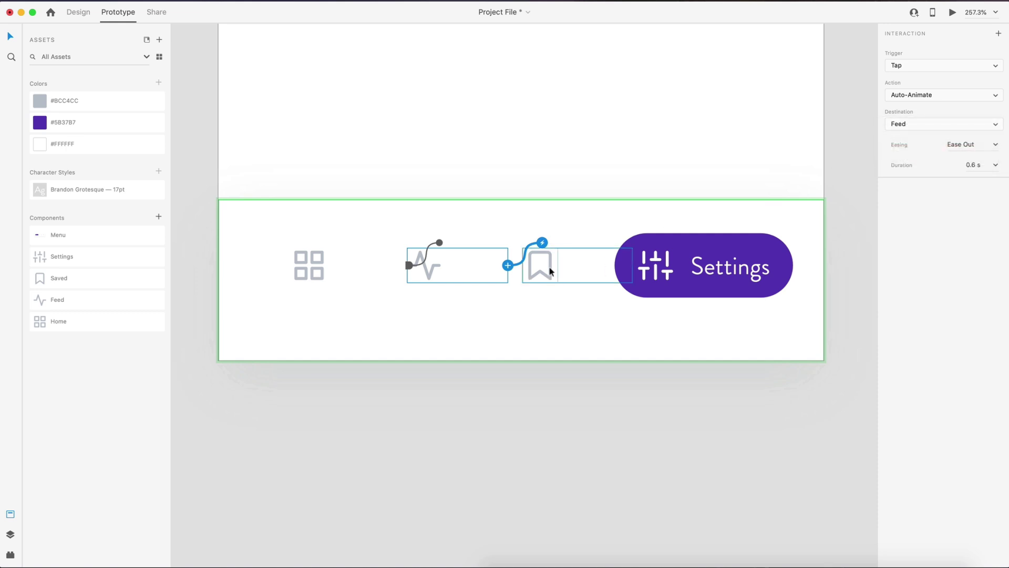
pyautogui.click(999, 35)
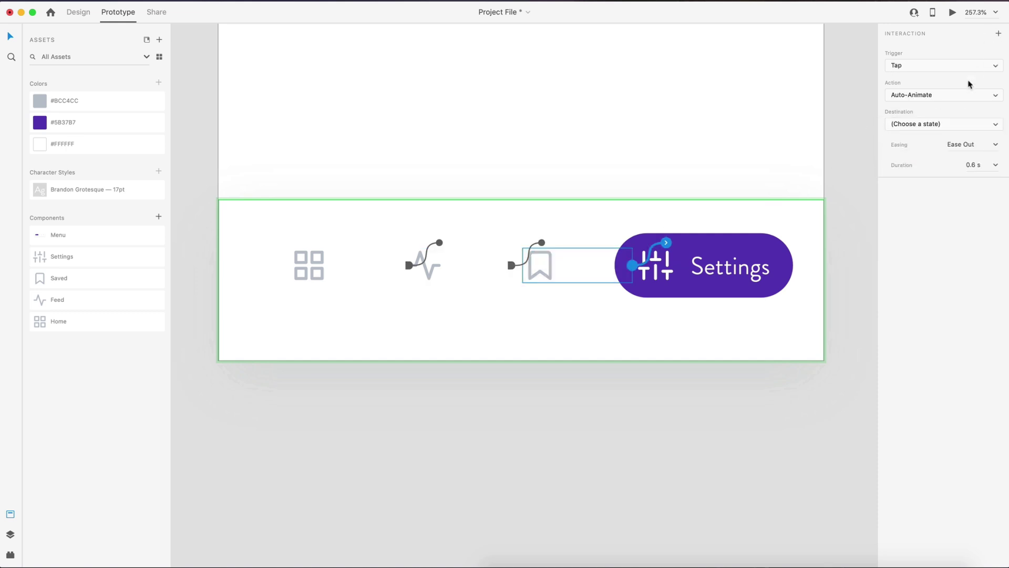
pyautogui.click(920, 126)
pyautogui.click(900, 156)
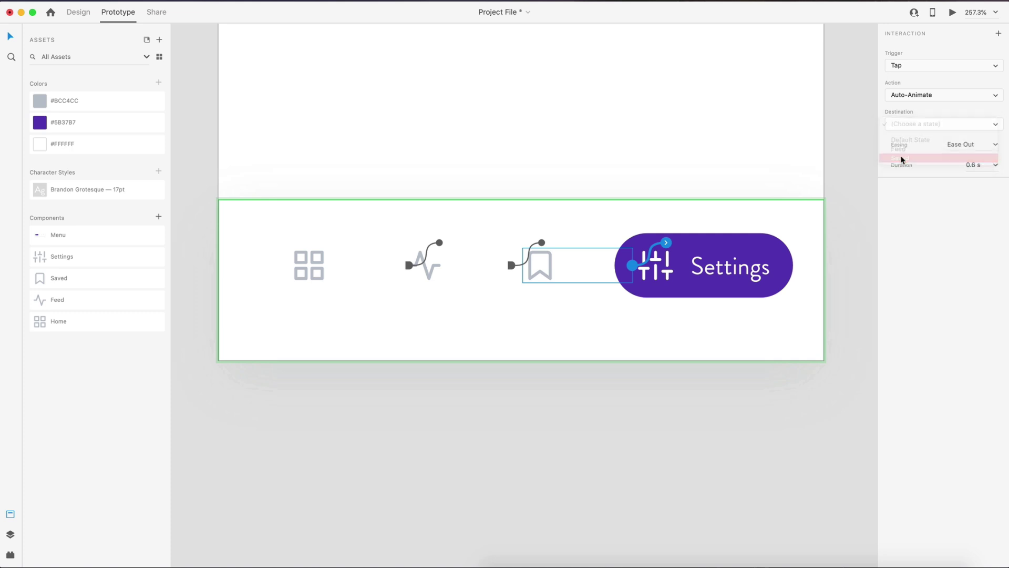
pyautogui.click(839, 262)
# Step: Return the menu to Default State, fit the artboard with Cmd+0, and start Desktop Preview
pyautogui.click(735, 205)
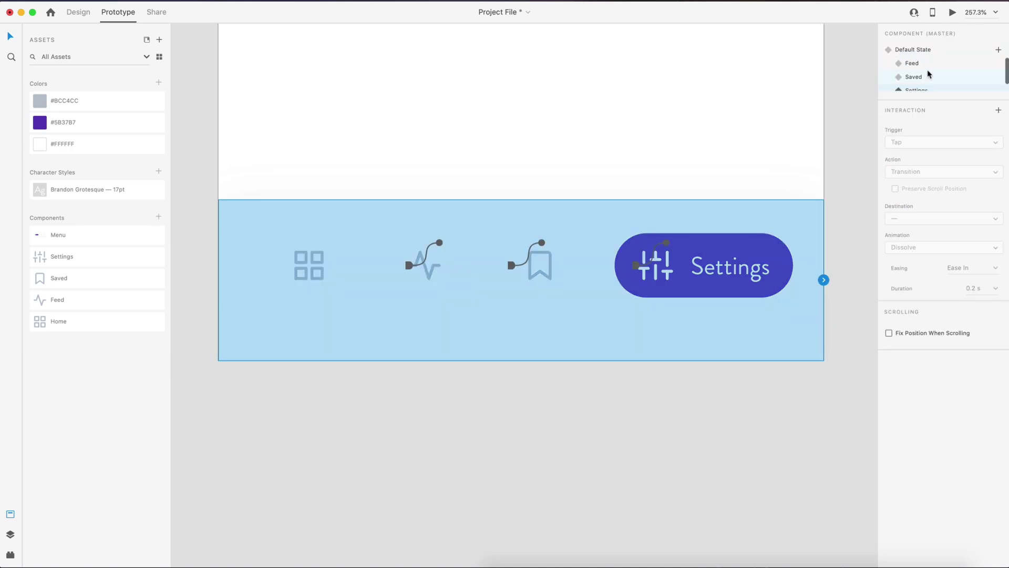
pyautogui.click(921, 51)
pyautogui.click(853, 121)
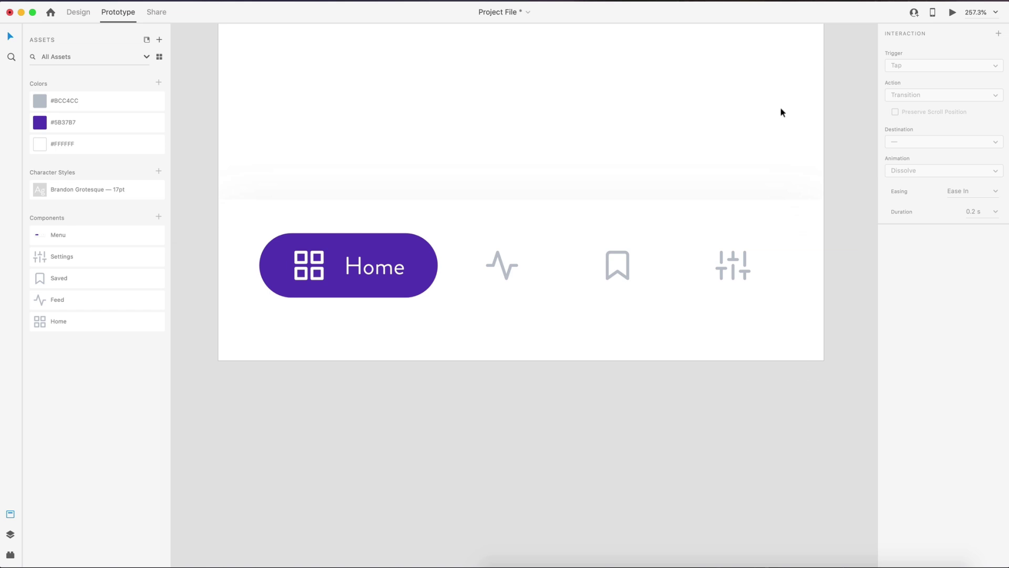
pyautogui.press('super+0')
pyautogui.click(953, 13)
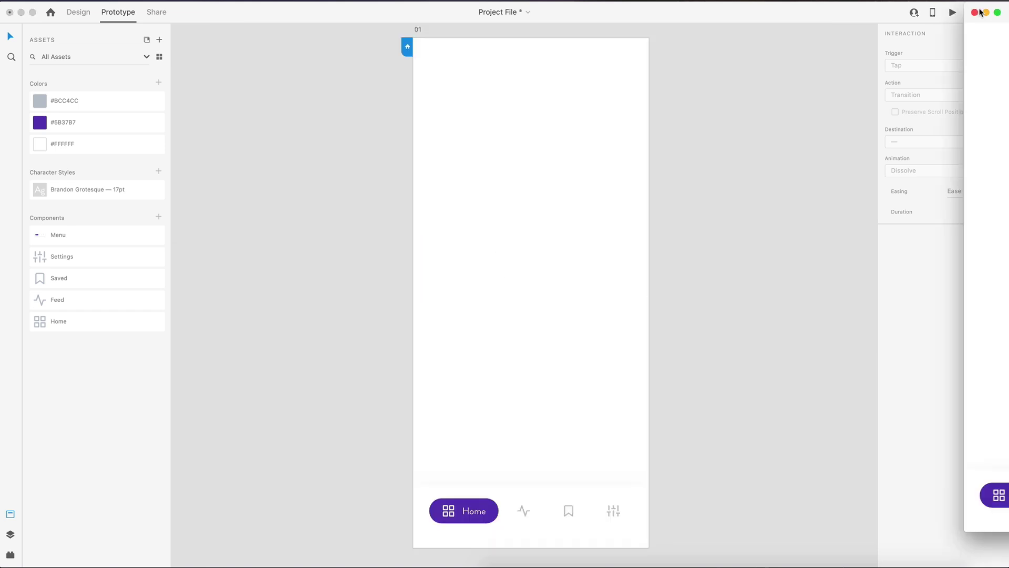
# Step: Tap through Feed, Saved, Settings and Home in the preview, ending on Home
pyautogui.click(499, 522)
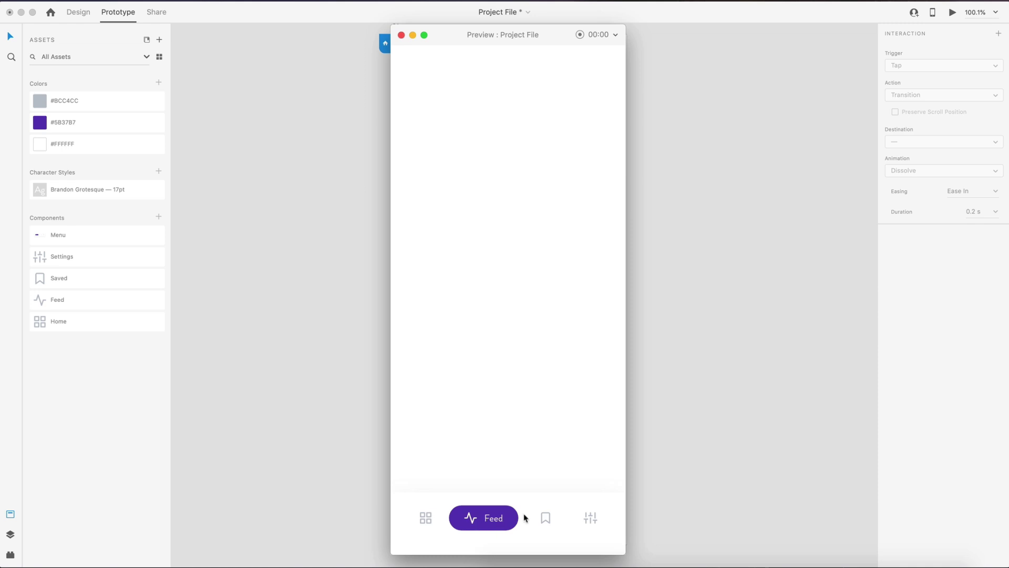
pyautogui.click(545, 520)
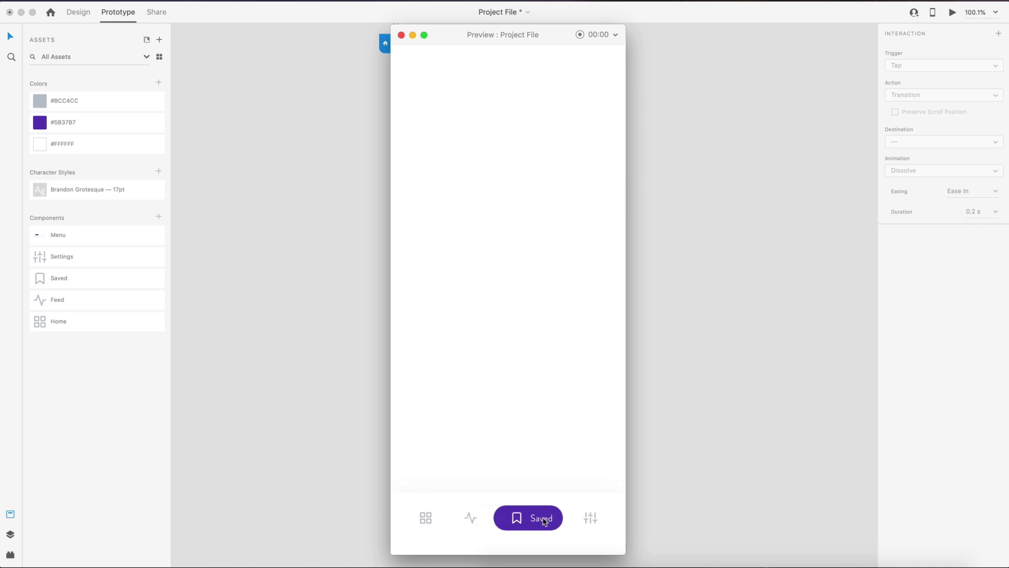
pyautogui.click(585, 520)
pyautogui.click(471, 525)
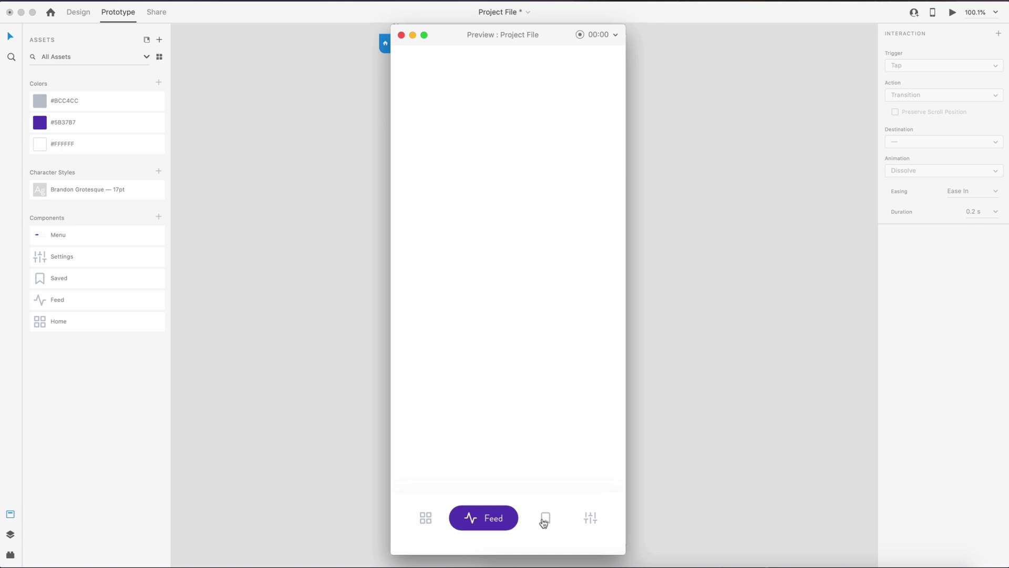
pyautogui.click(541, 521)
pyautogui.click(431, 522)
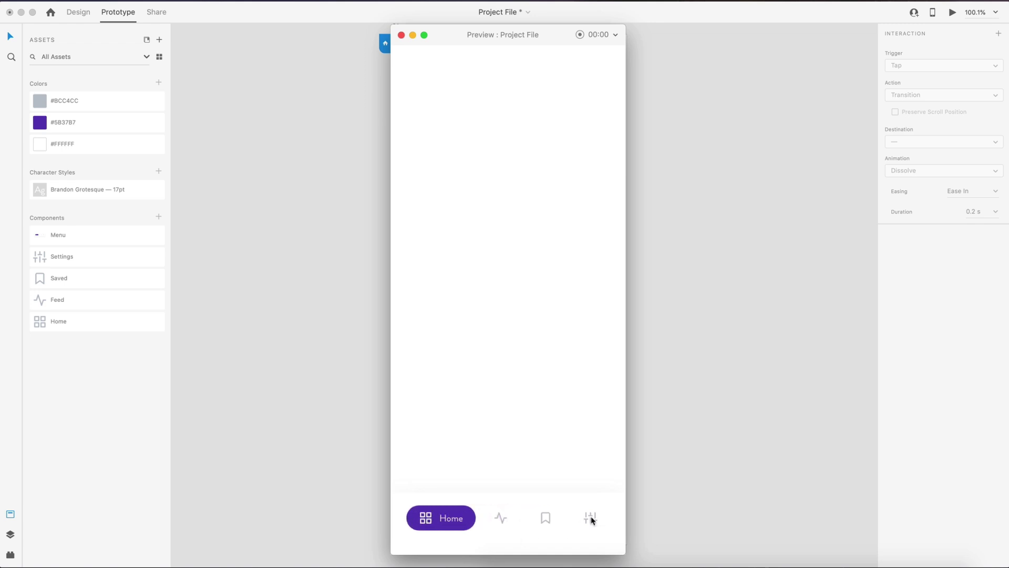
pyautogui.click(591, 518)
pyautogui.click(515, 520)
pyautogui.click(545, 518)
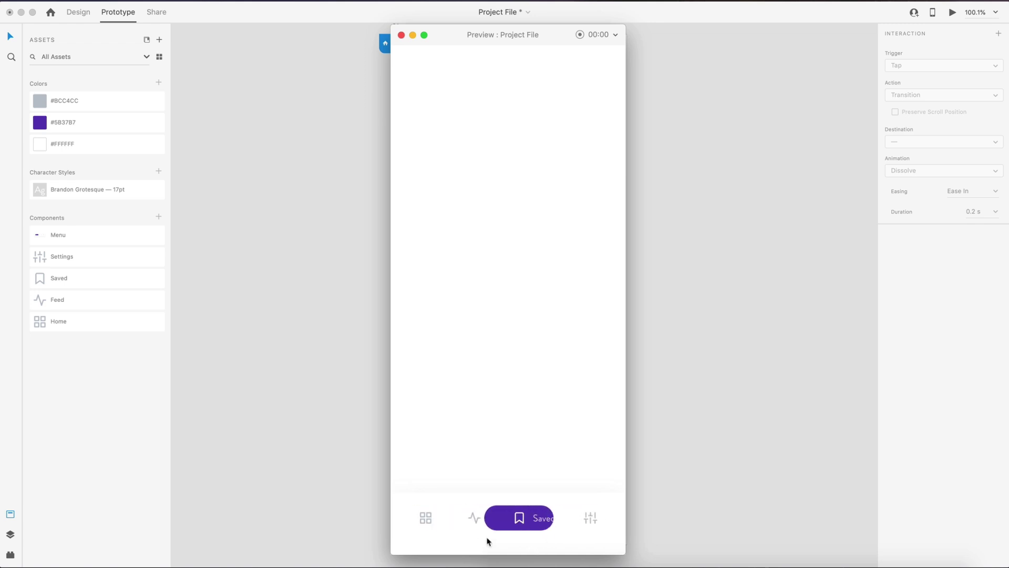
pyautogui.click(480, 520)
pyautogui.click(592, 524)
pyautogui.click(416, 524)
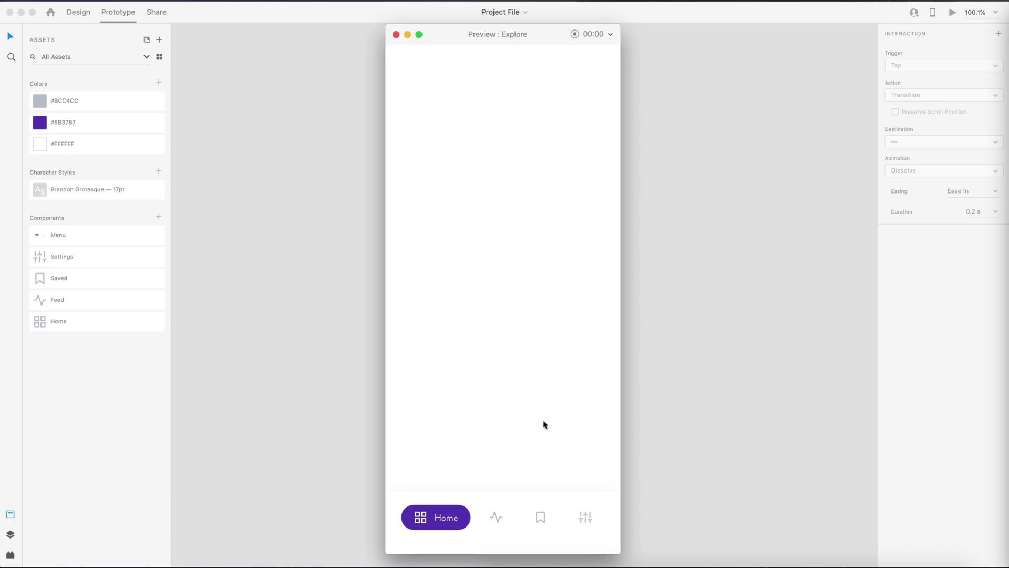
# Step: Alternate between Feed and Home in the Explore preview, ending on Feed with cards shown
pyautogui.click(496, 519)
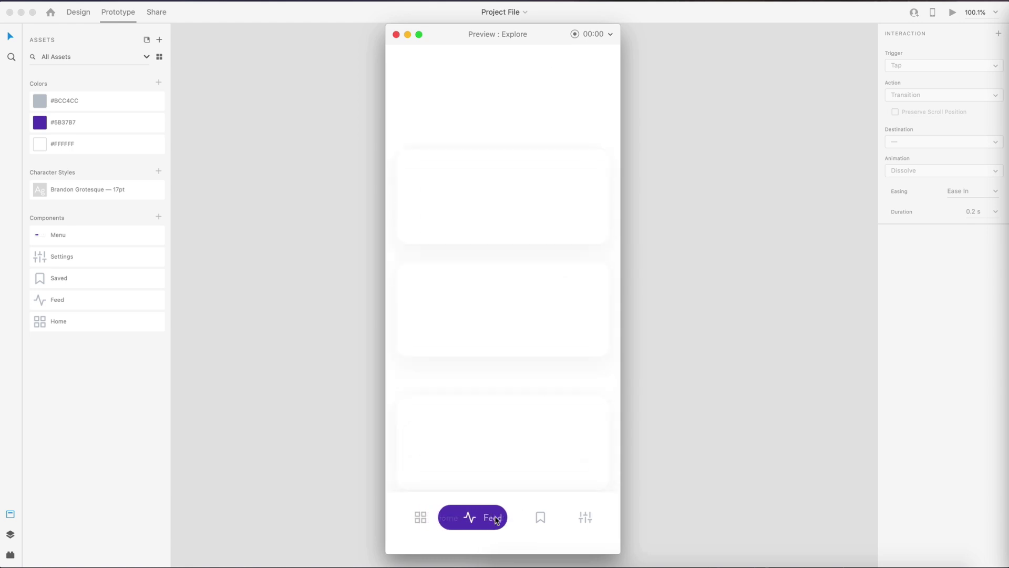
pyautogui.click(420, 518)
pyautogui.click(496, 518)
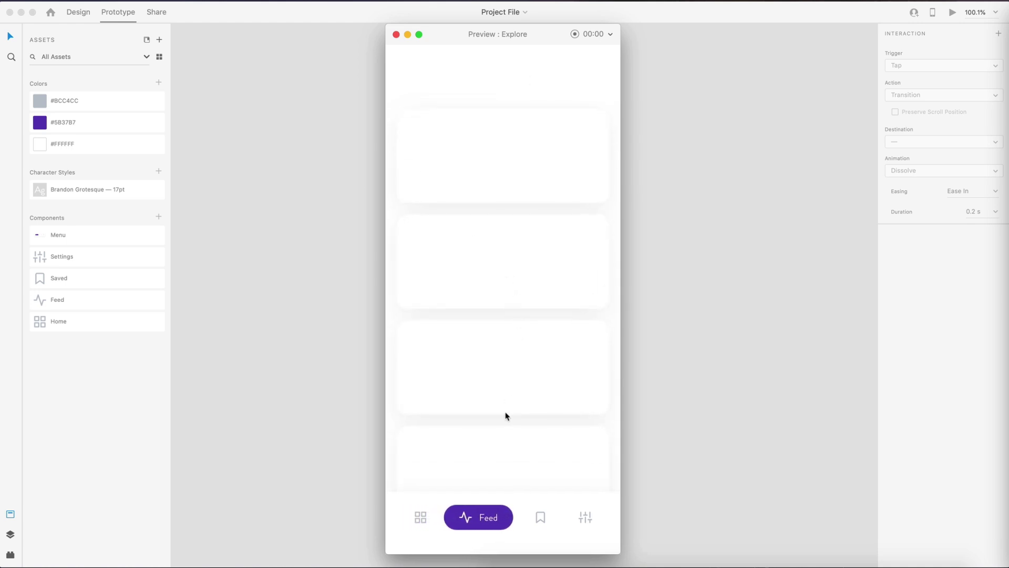
pyautogui.click(421, 519)
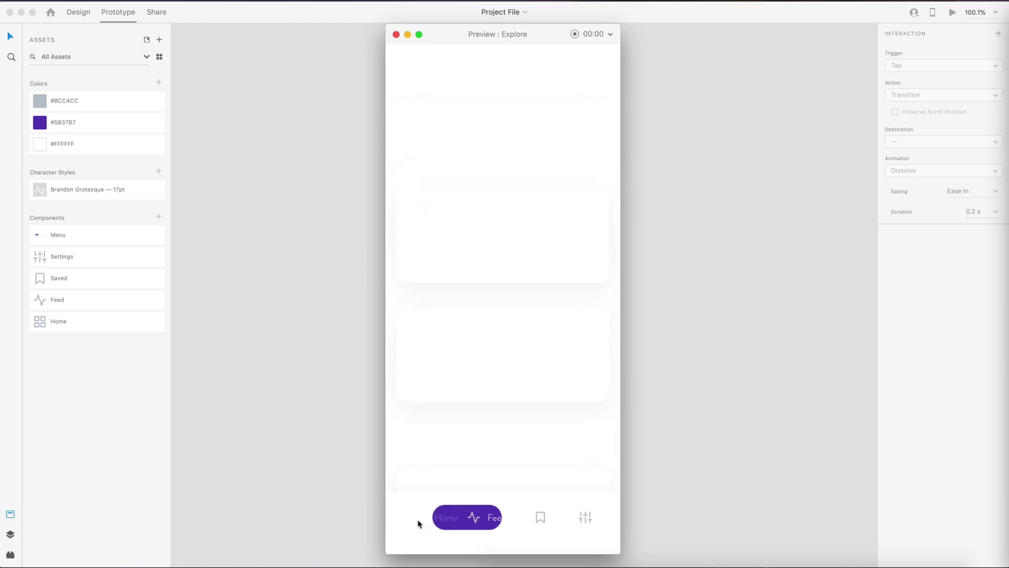
pyautogui.click(496, 518)
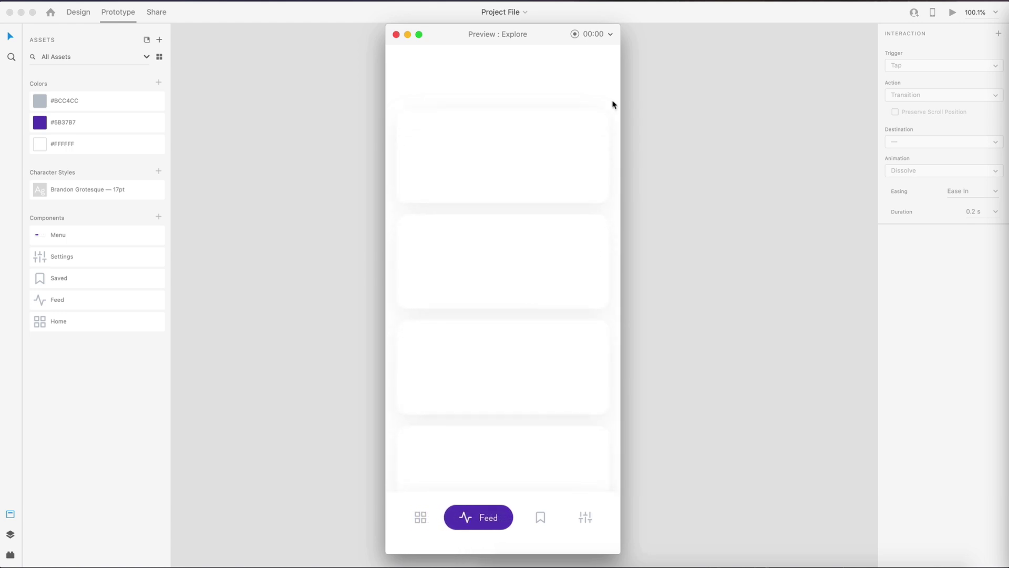